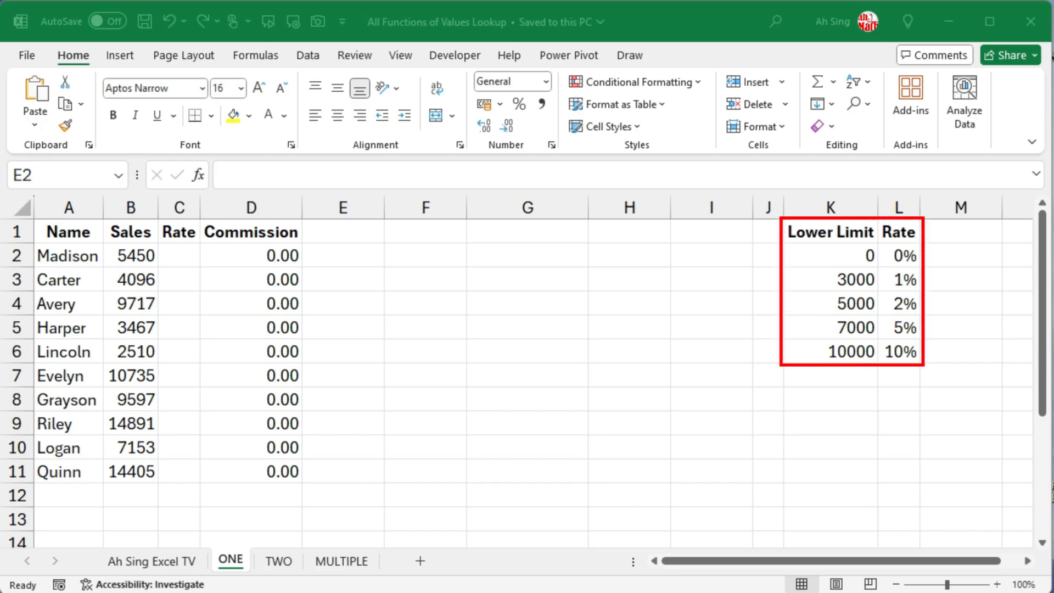
Enter =LOOKUP(B2,$K$2:$L$6) in C2 and fill it down the Rate column through C11.
key("Left")
key("Left")
type("=loo")
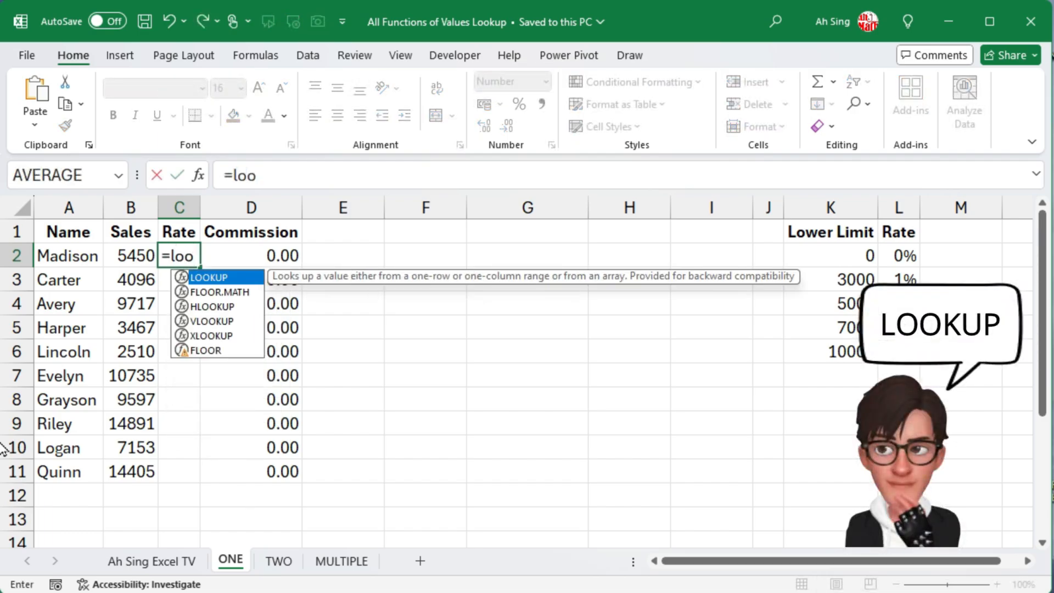
key("Tab")
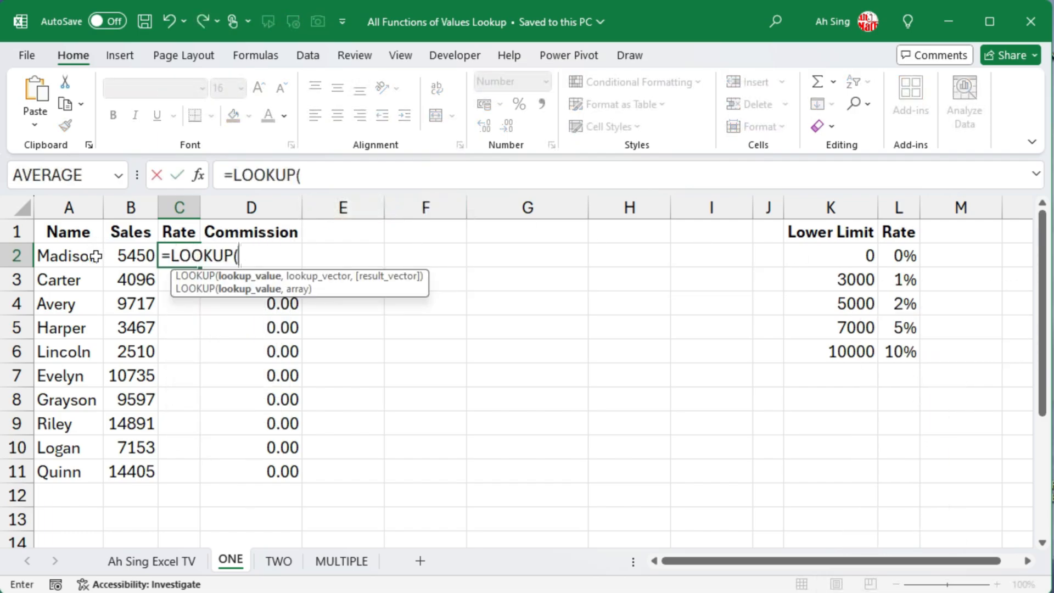
left_click(136, 260)
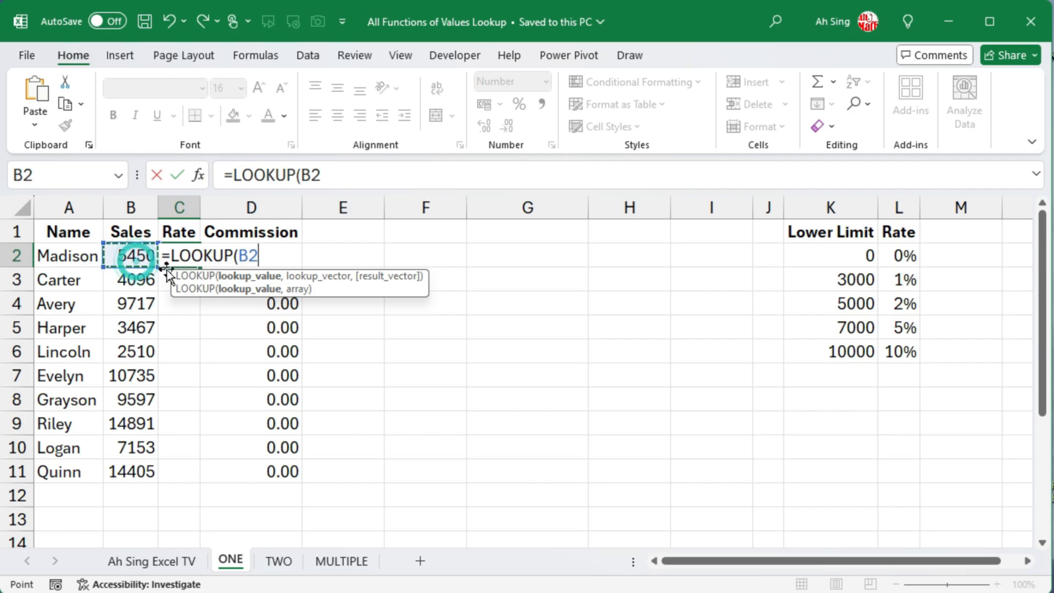
type(",")
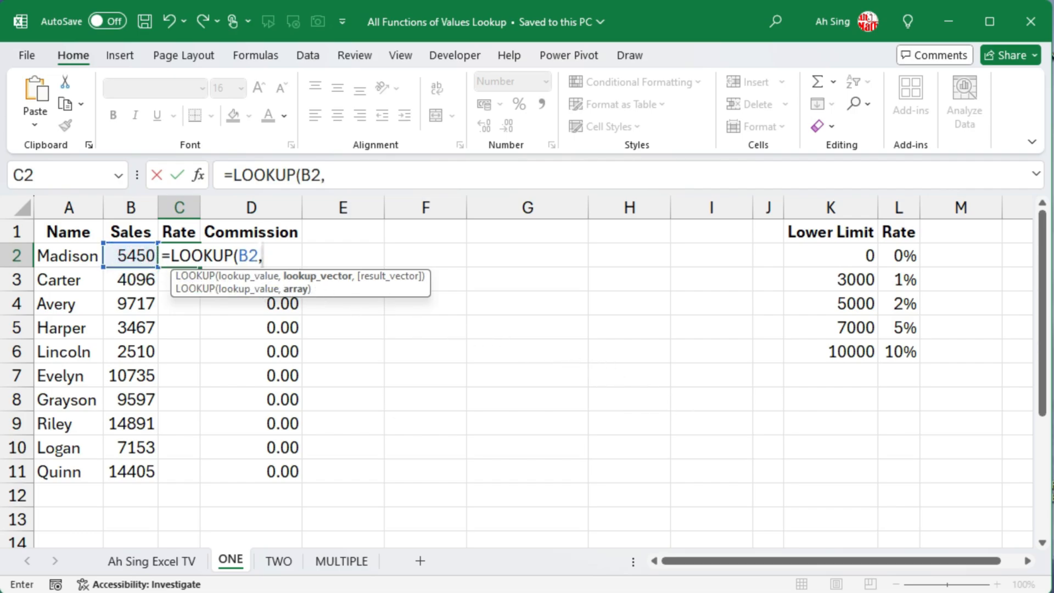
left_click_drag(836, 263, 915, 357)
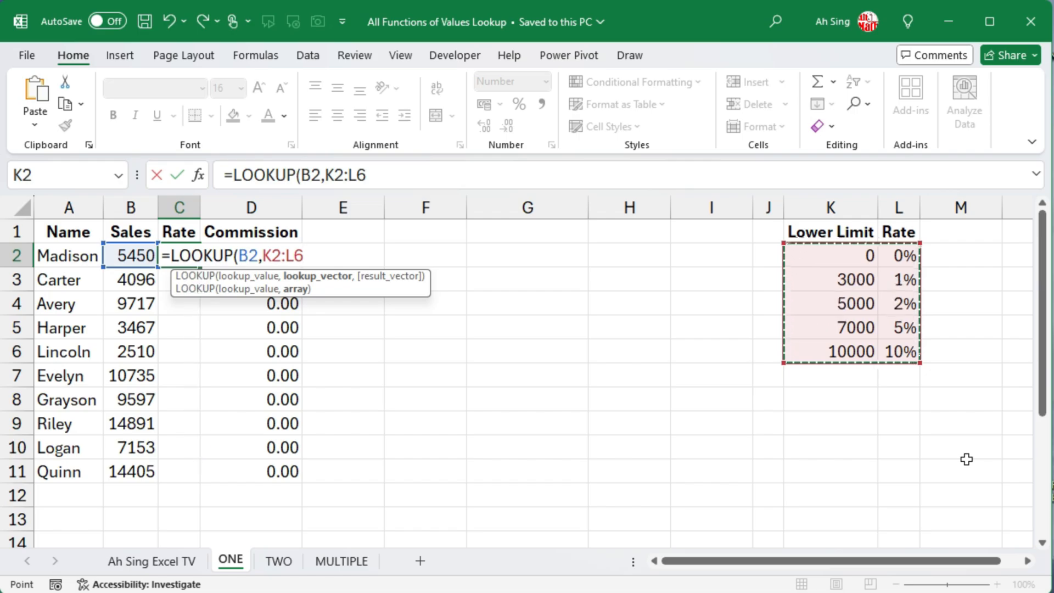
key("F4")
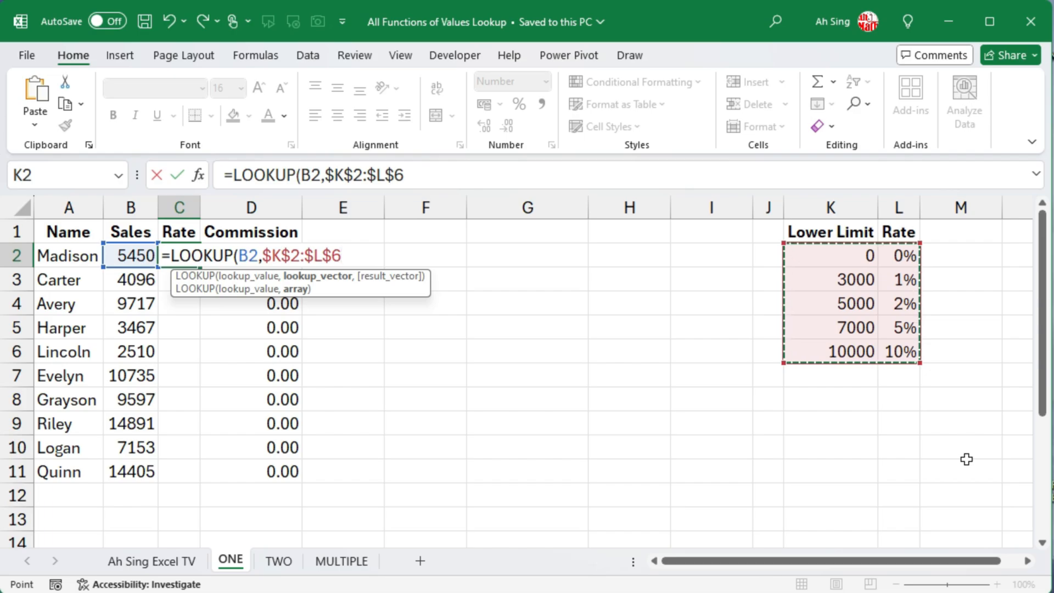
key("Return")
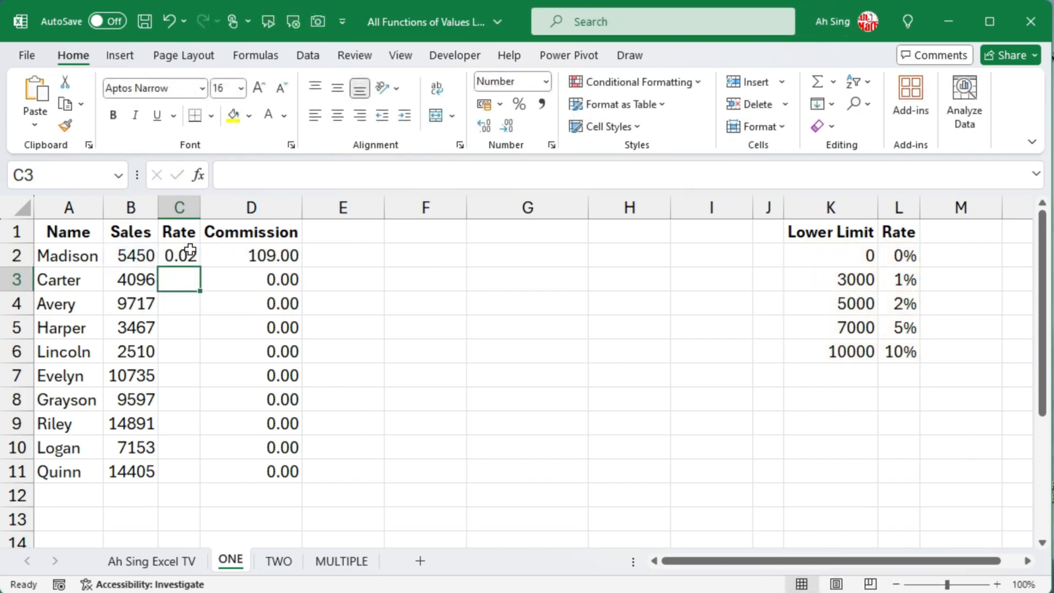
left_click(190, 251)
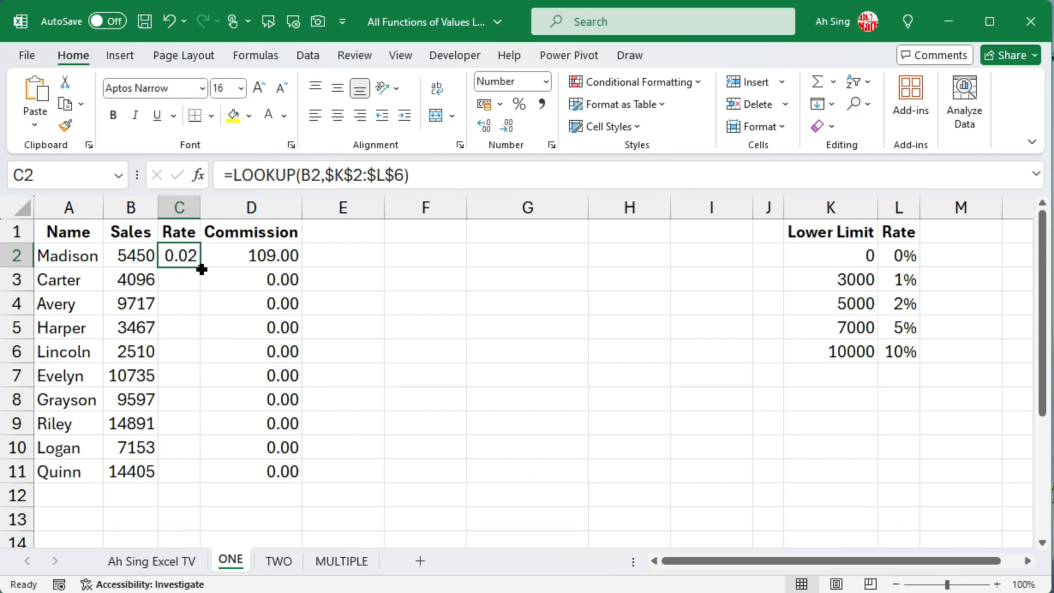
double_click(202, 269)
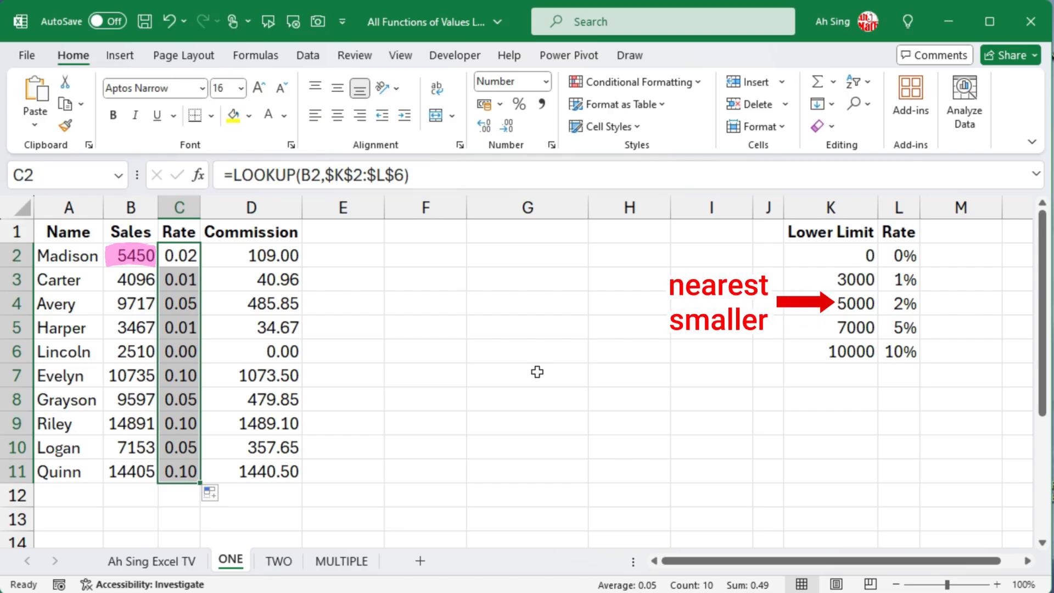
Begin a VLOOKUP formula in E2 with B2 as the lookup value and the absolute range $K$2:$L$6 as table array.
left_click(360, 258)
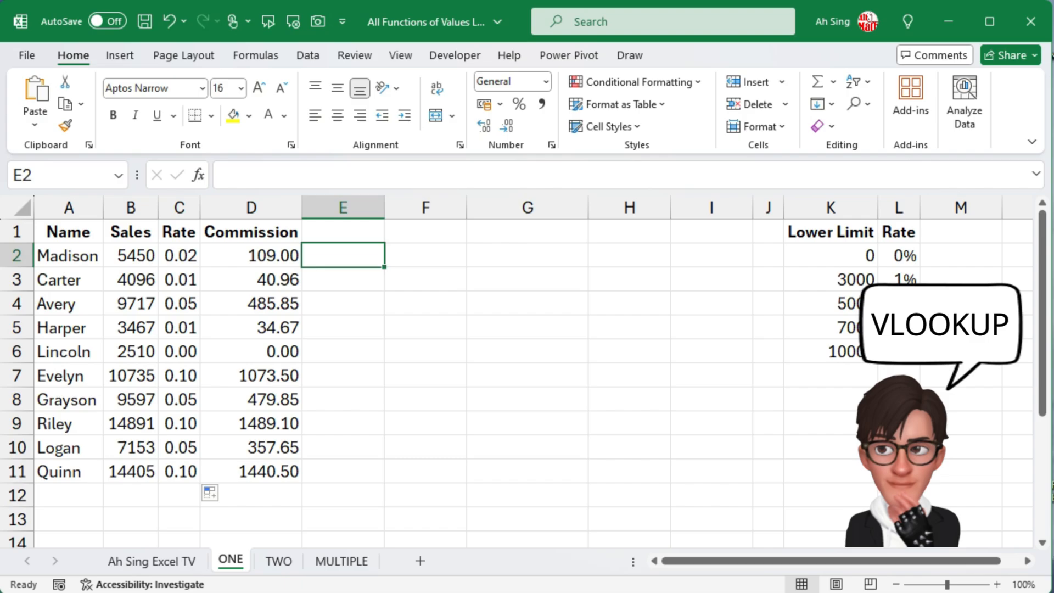
type("=vl")
key("Tab")
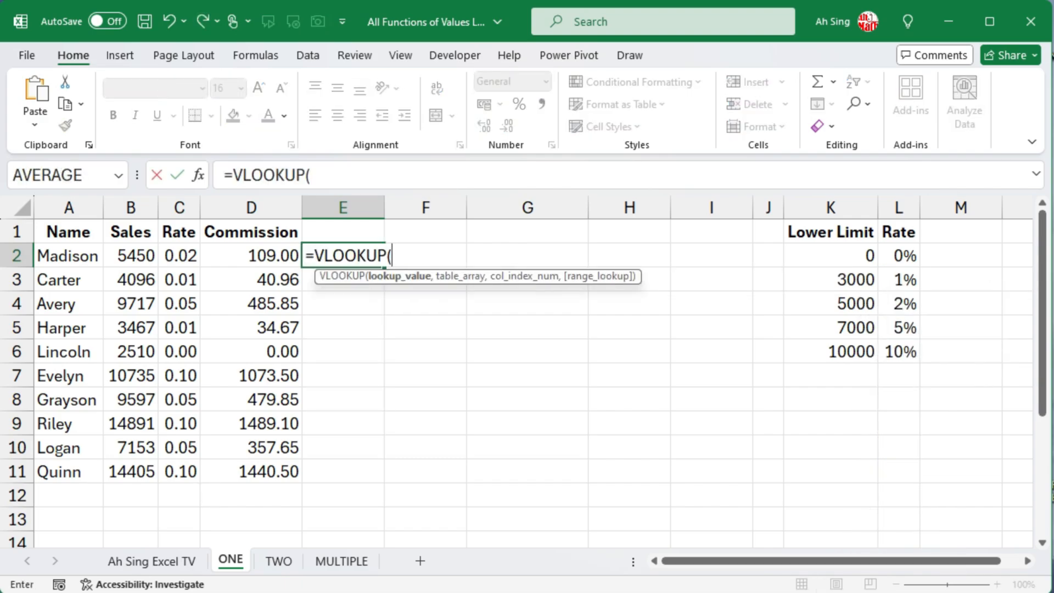
left_click(134, 255)
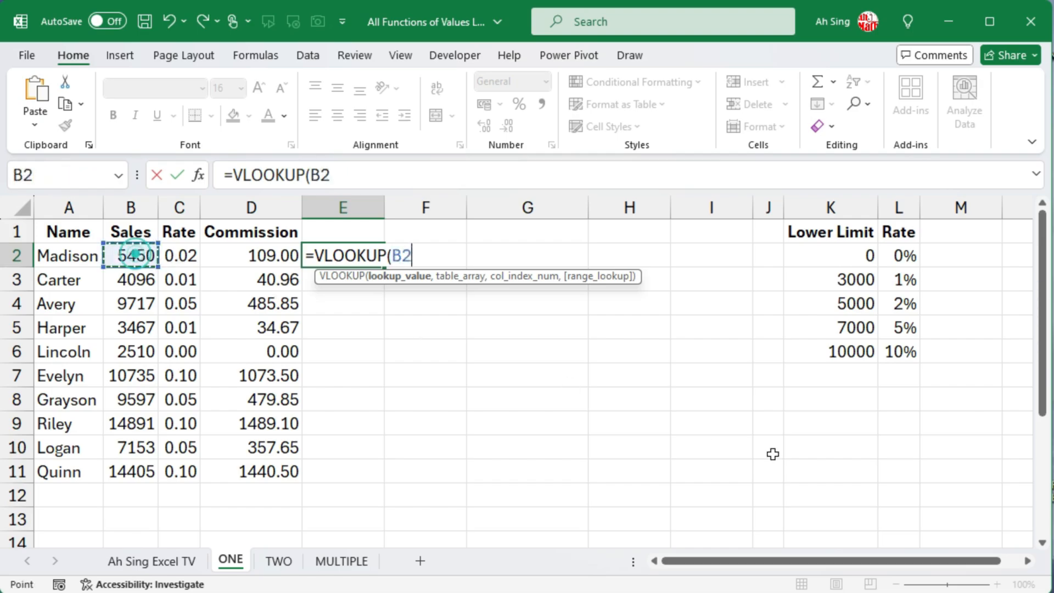
type(",")
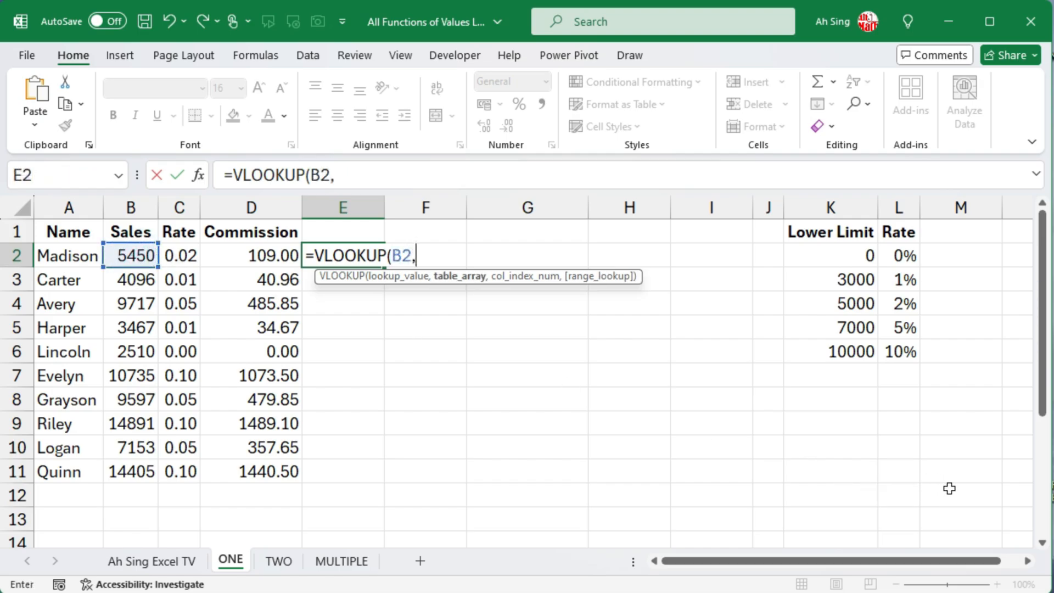
left_click_drag(832, 256, 907, 352)
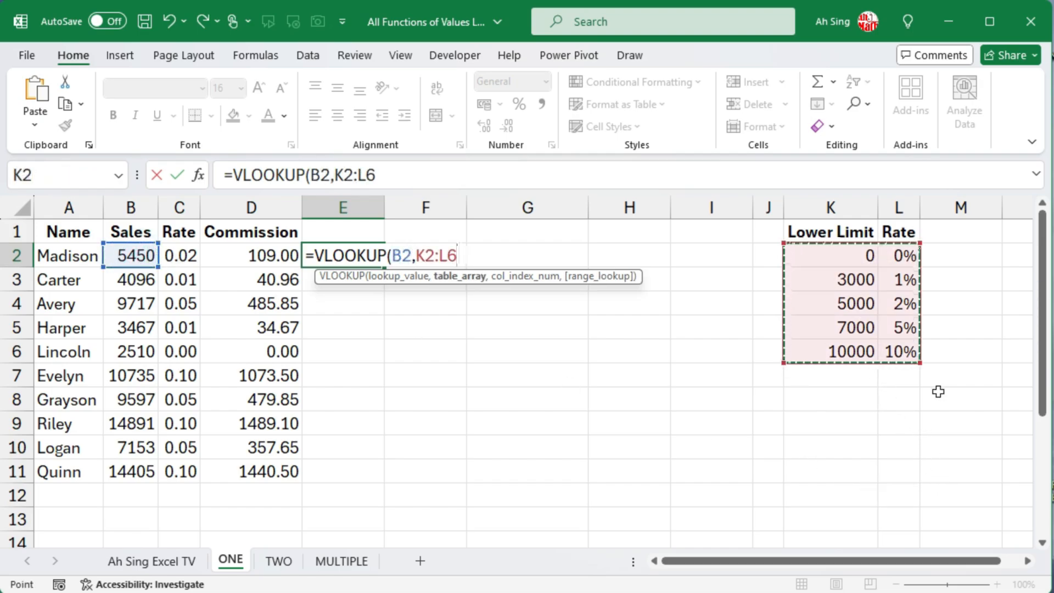
key("F4")
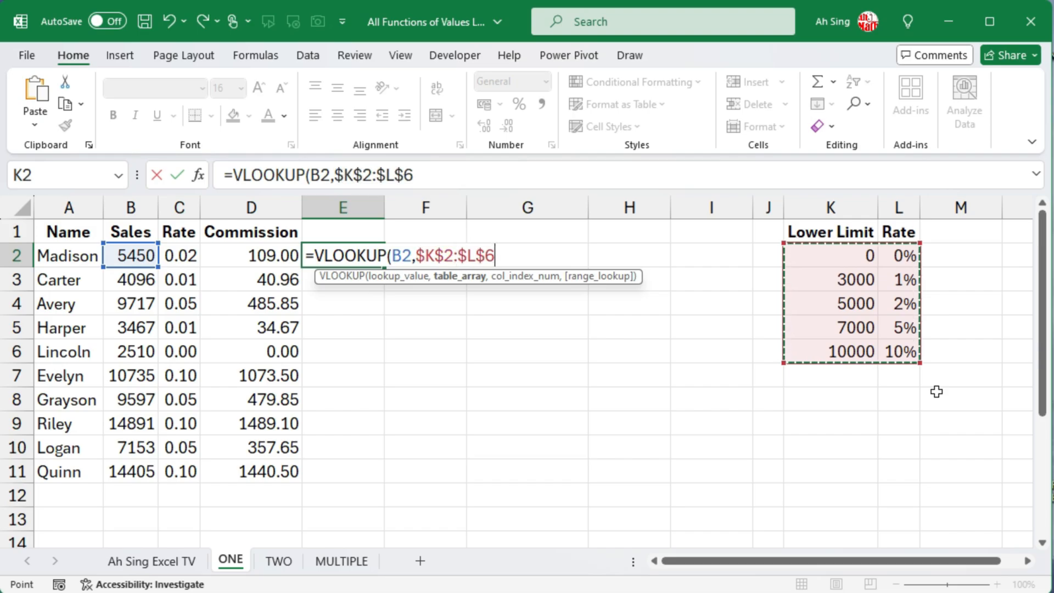
Complete the VLOOKUP with column index 2, omitting the range lookup argument, and fill it down through E11.
type(",")
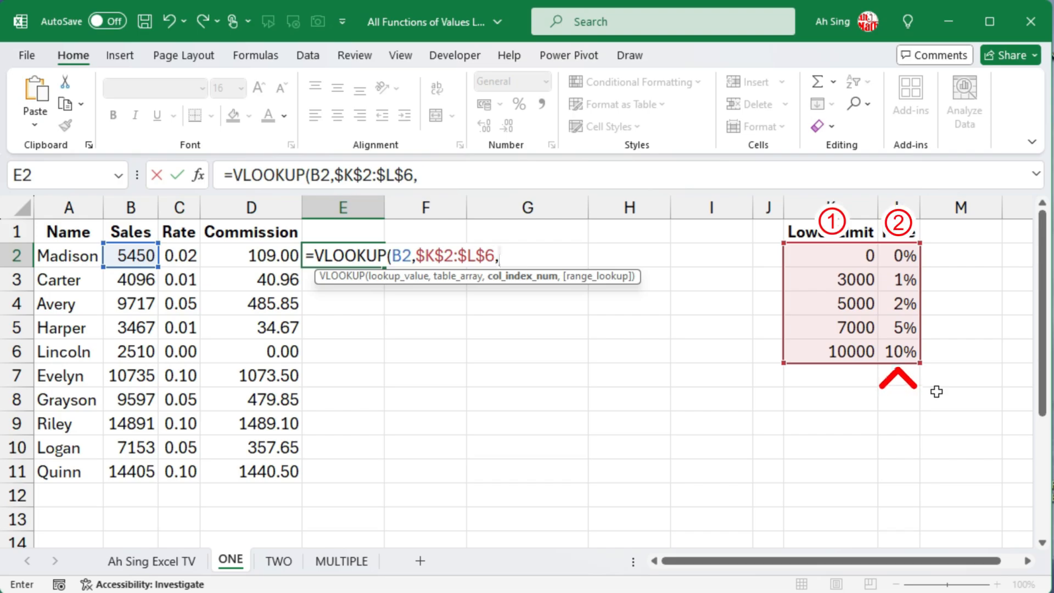
type("2")
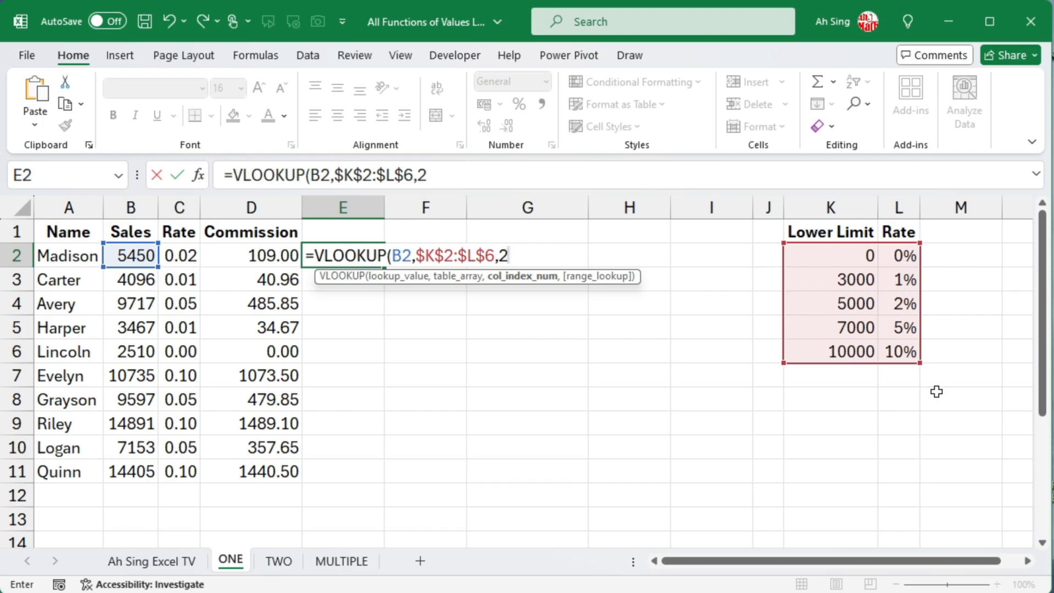
type(",")
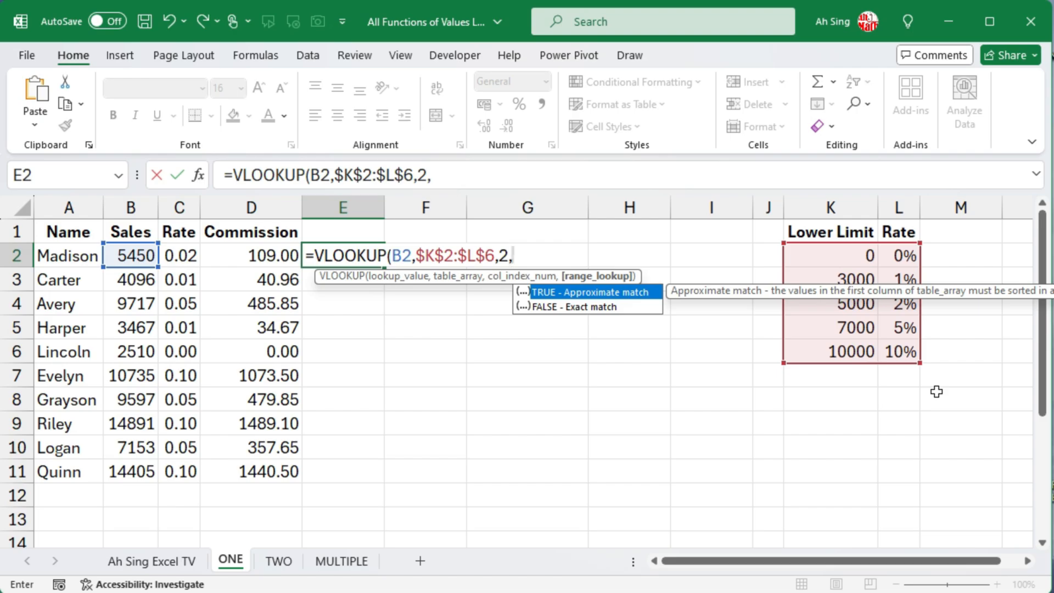
key("BackSpace")
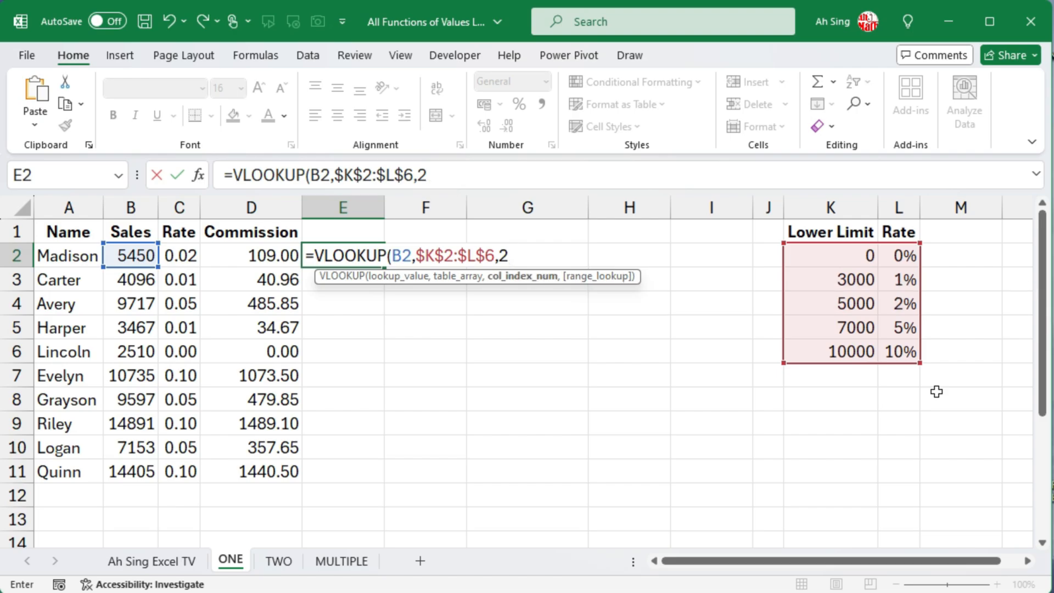
type(")")
key("Return")
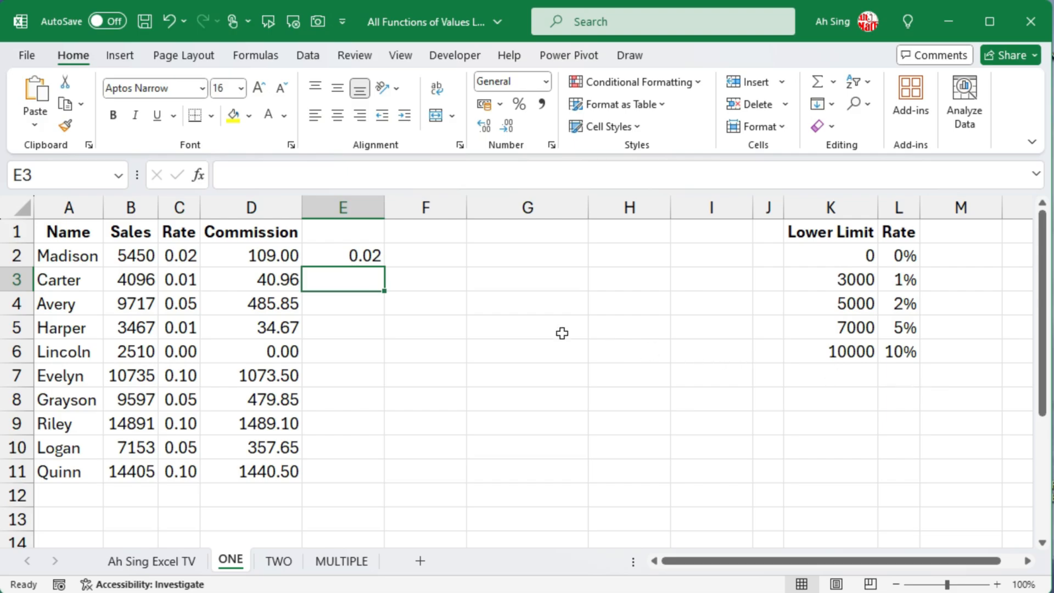
left_click(365, 253)
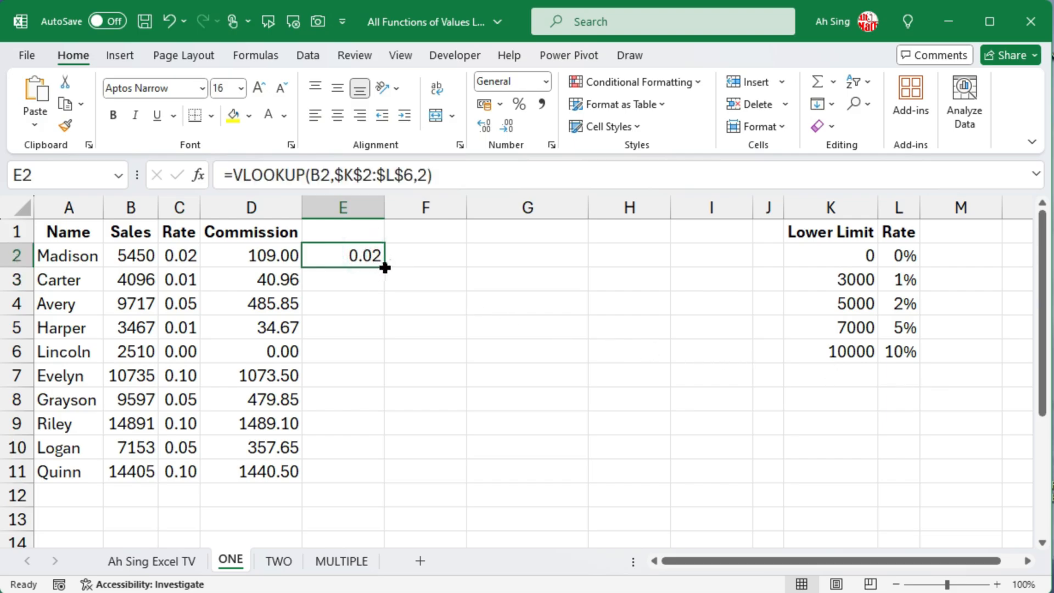
double_click(383, 271)
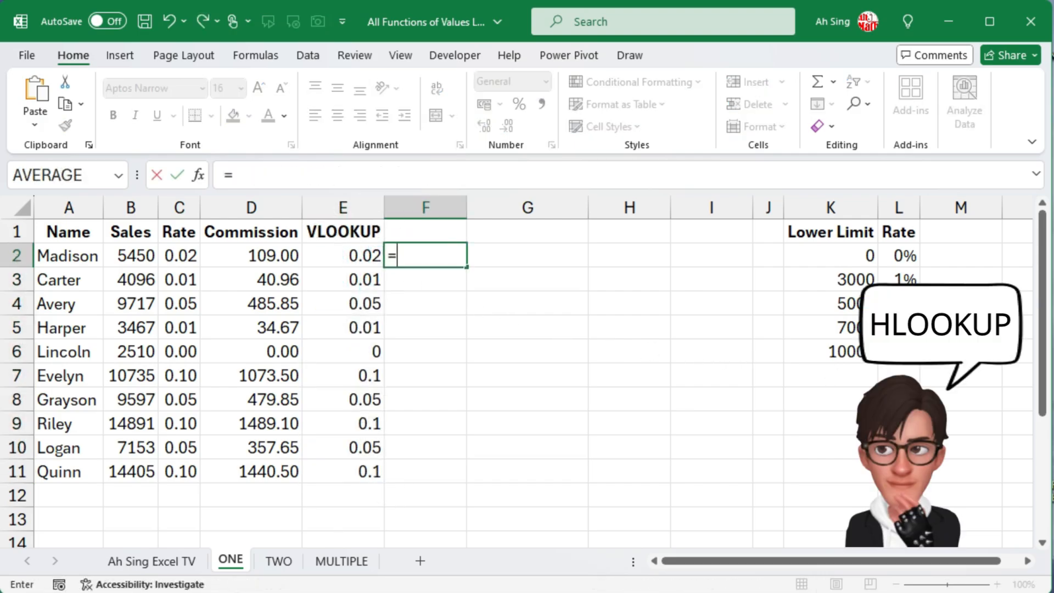
Begin an HLOOKUP formula in F2 with B2 as the lookup value and the absolute range $L$2:$L$6 as table array.
type("hl")
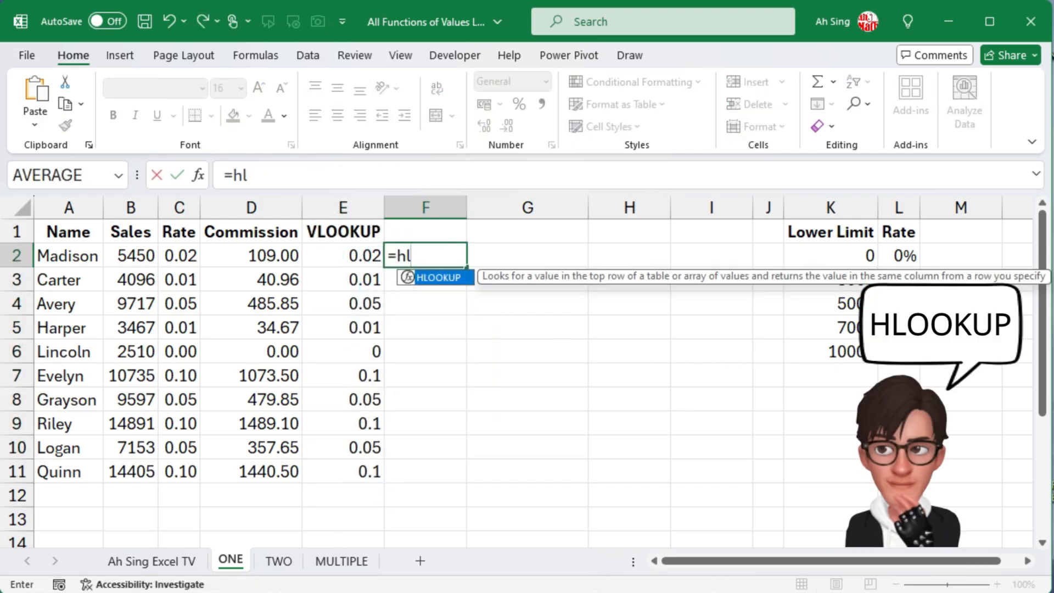
key("Tab")
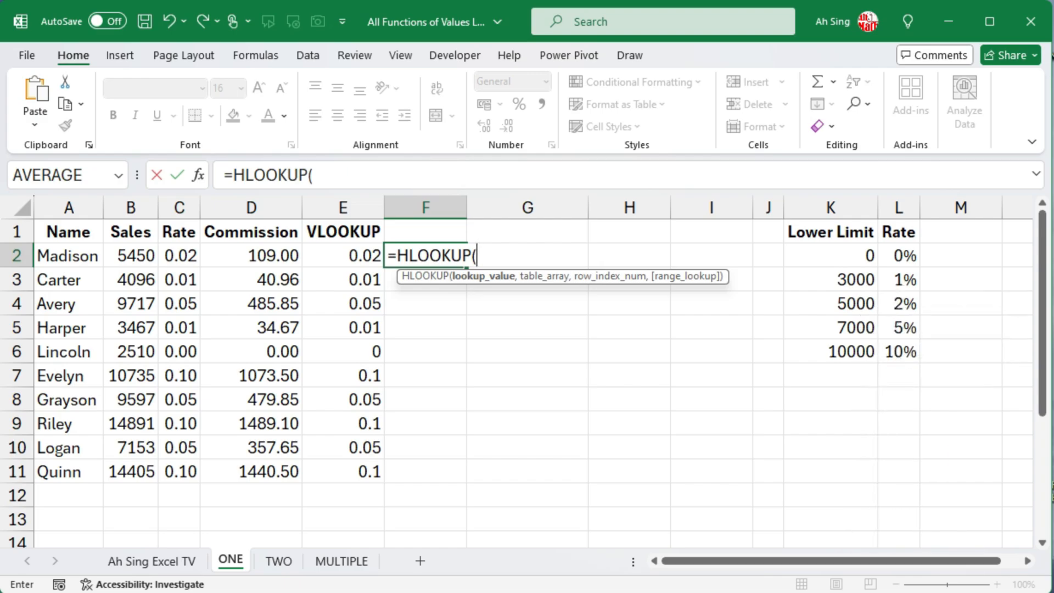
left_click(132, 257)
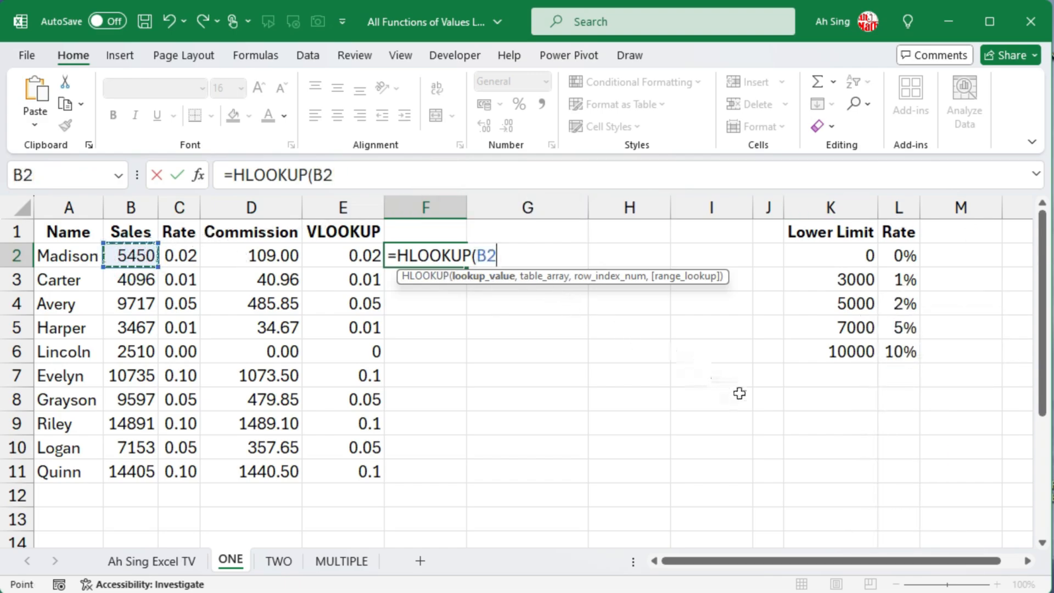
type(",")
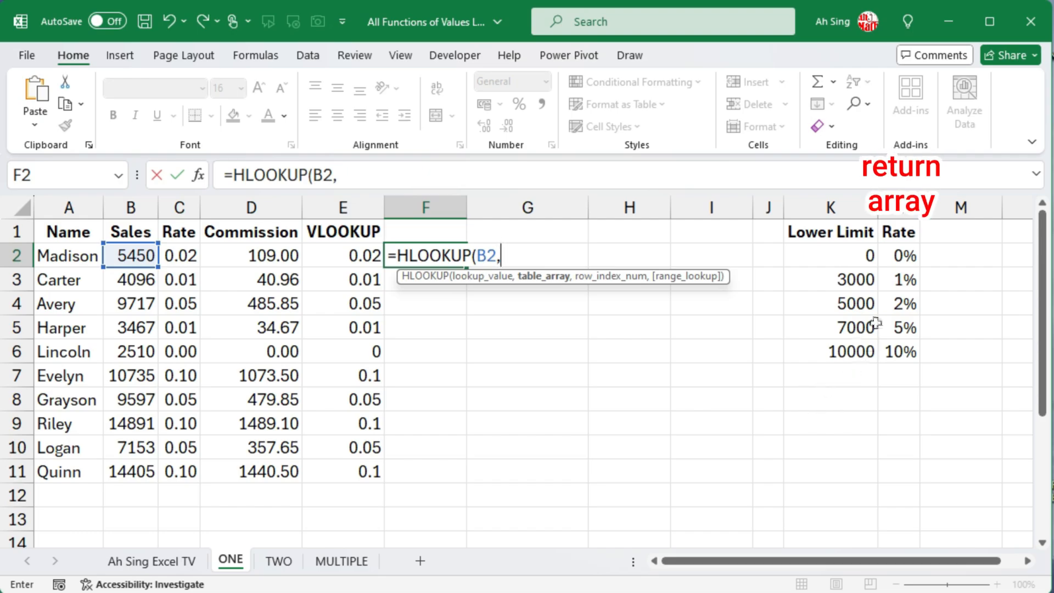
left_click_drag(897, 256, 900, 355)
key("F4")
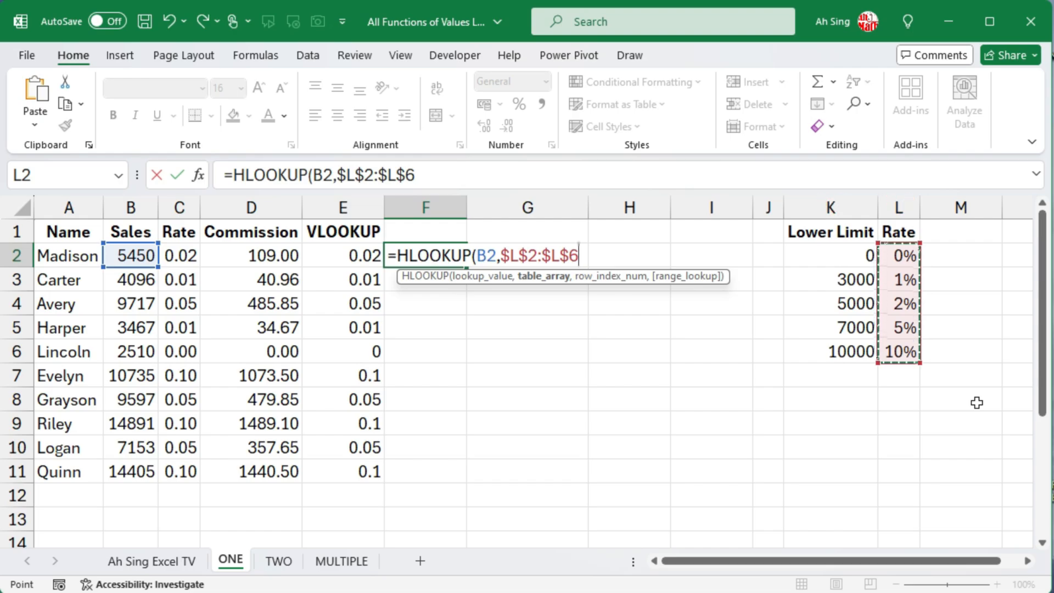
Use MATCH(B2,$K$2:$K$6) as the HLOOKUP's row index, complete the formula, and fill it down through F11.
type(",mat")
key("Tab")
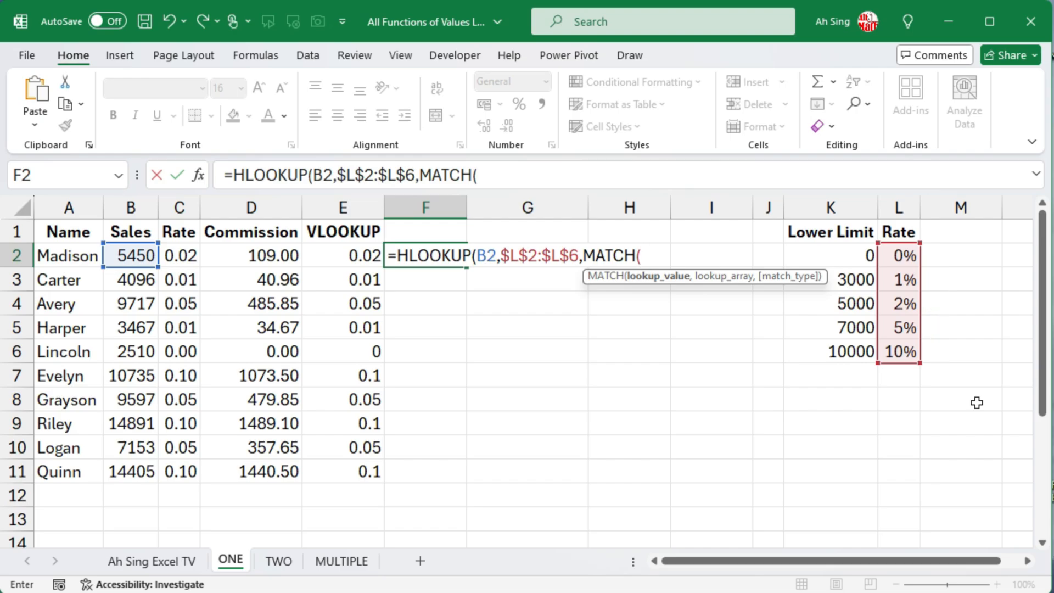
left_click(118, 252)
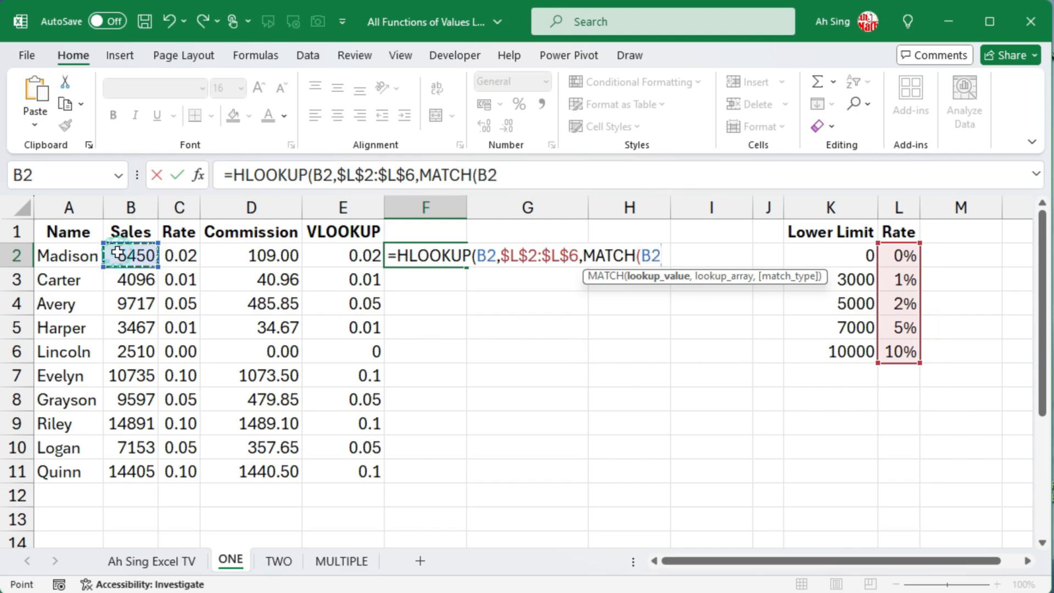
type(",")
left_click_drag(833, 254, 836, 341)
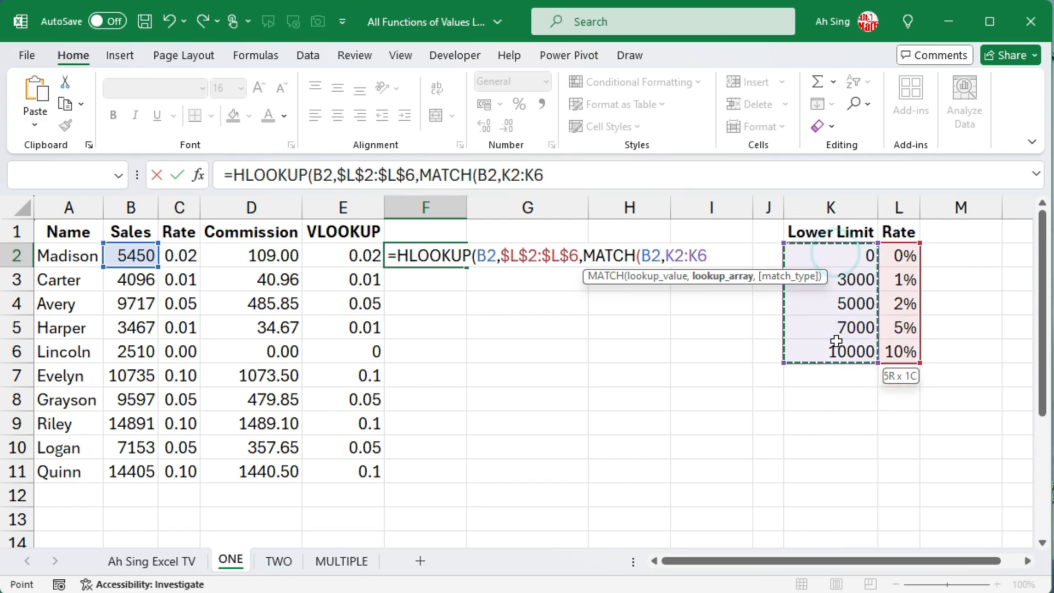
key("F4")
key("Return")
left_click(446, 255)
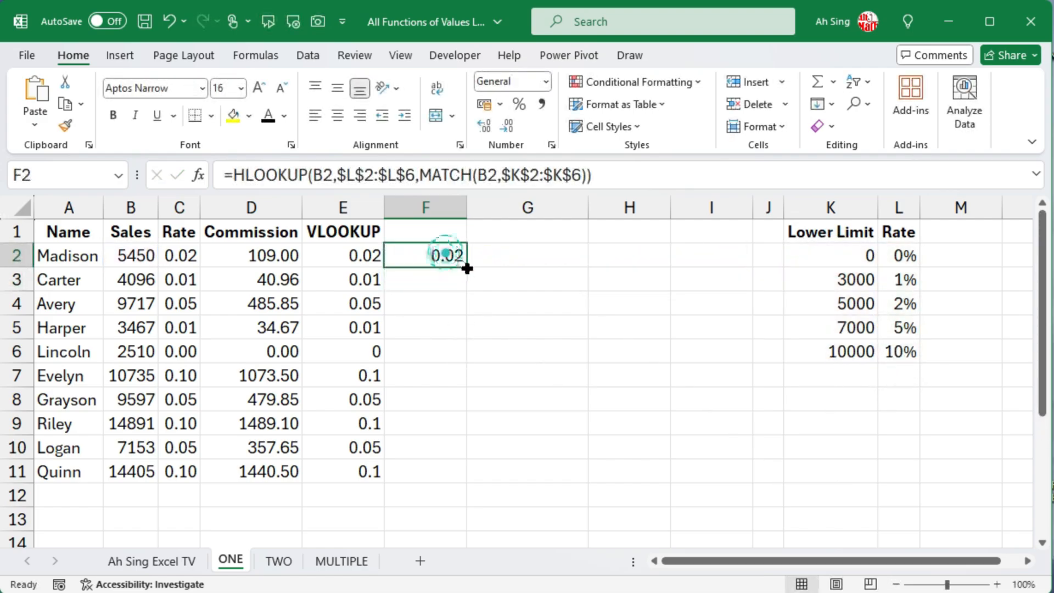
double_click(467, 268)
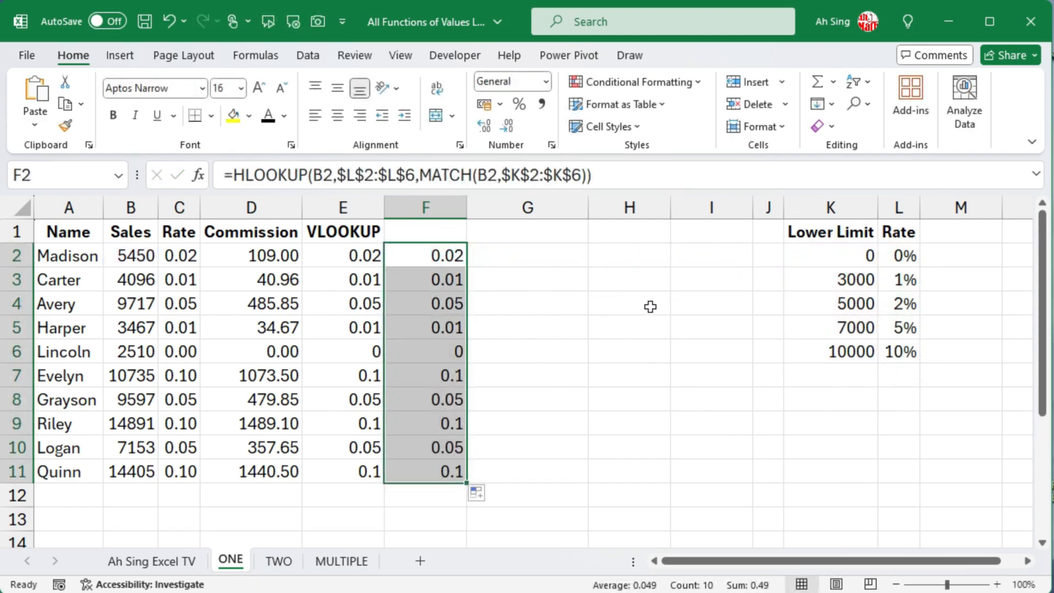
Remove the B2 lookup value from the HLOOKUP in F2, leaving its first argument empty.
double_click(464, 256)
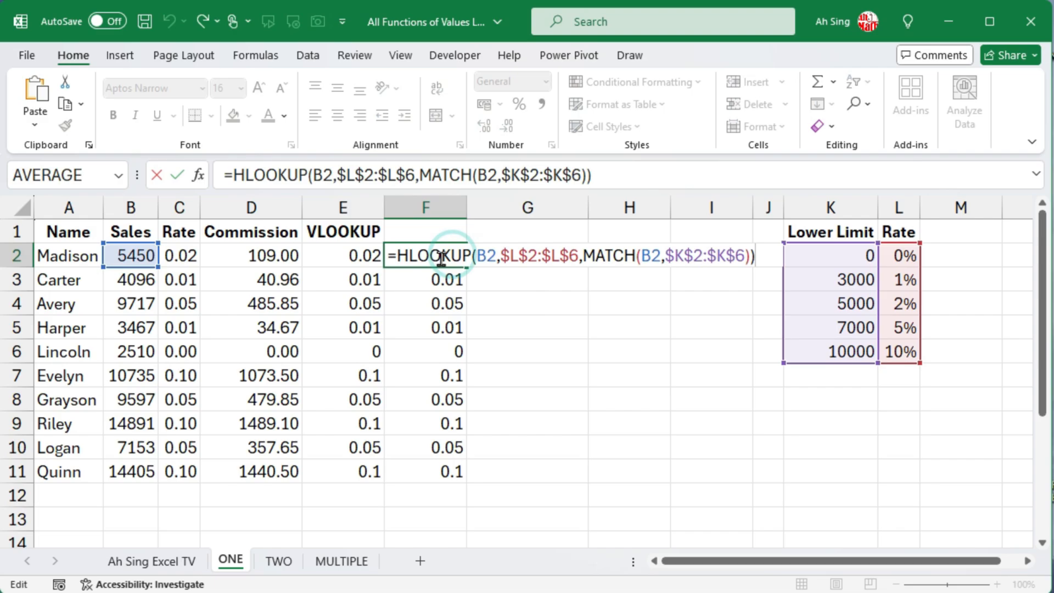
double_click(481, 256)
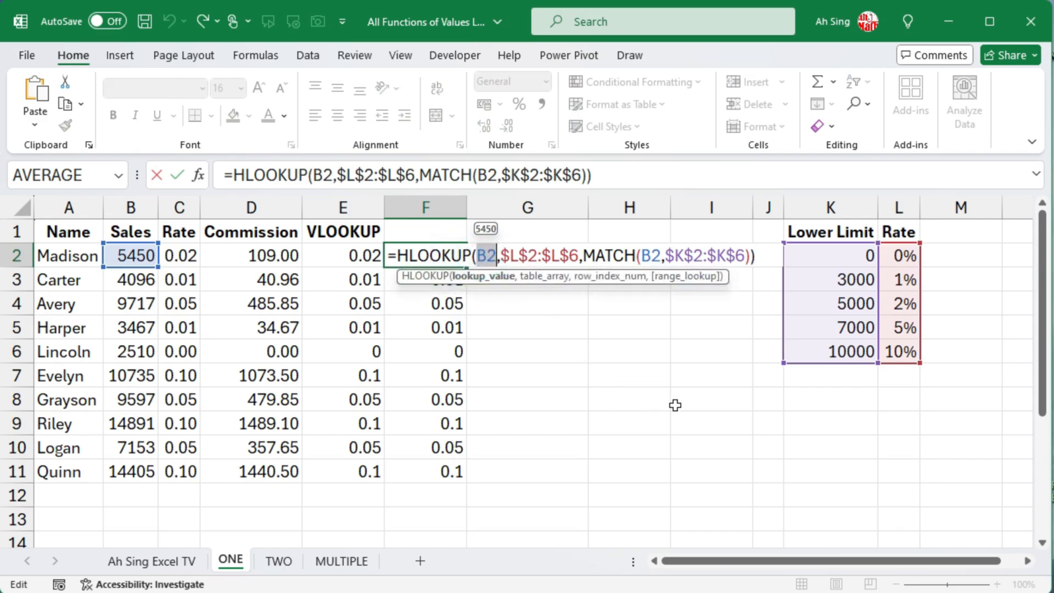
key("Delete")
key("Return")
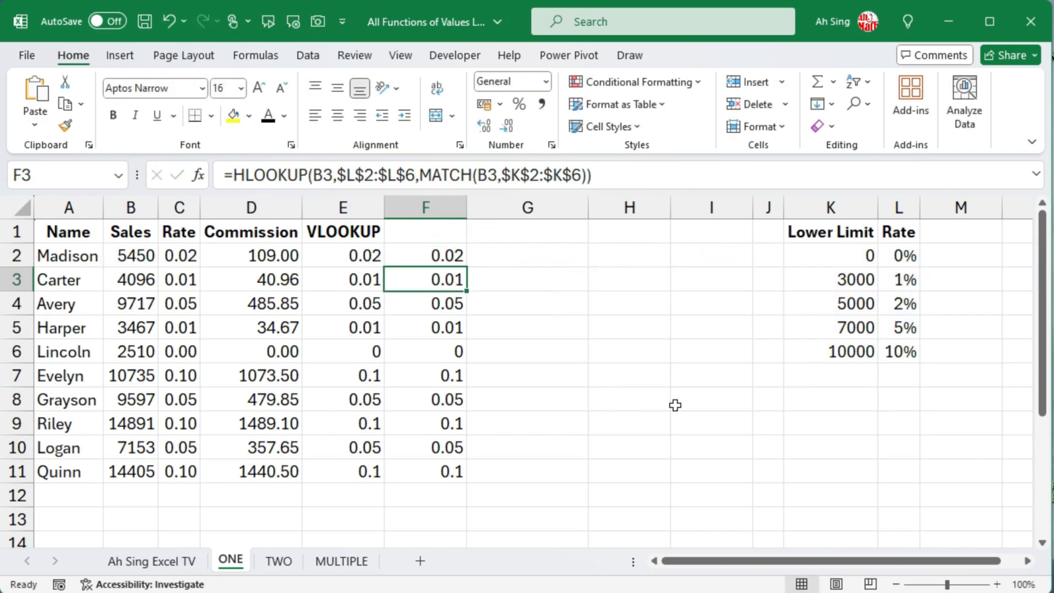
Paste the copied HLOOKUP formula into G2 and strip its function name and empty first argument, leaving $L$2:$L$6 and the MATCH.
left_click(447, 258)
left_click(541, 255)
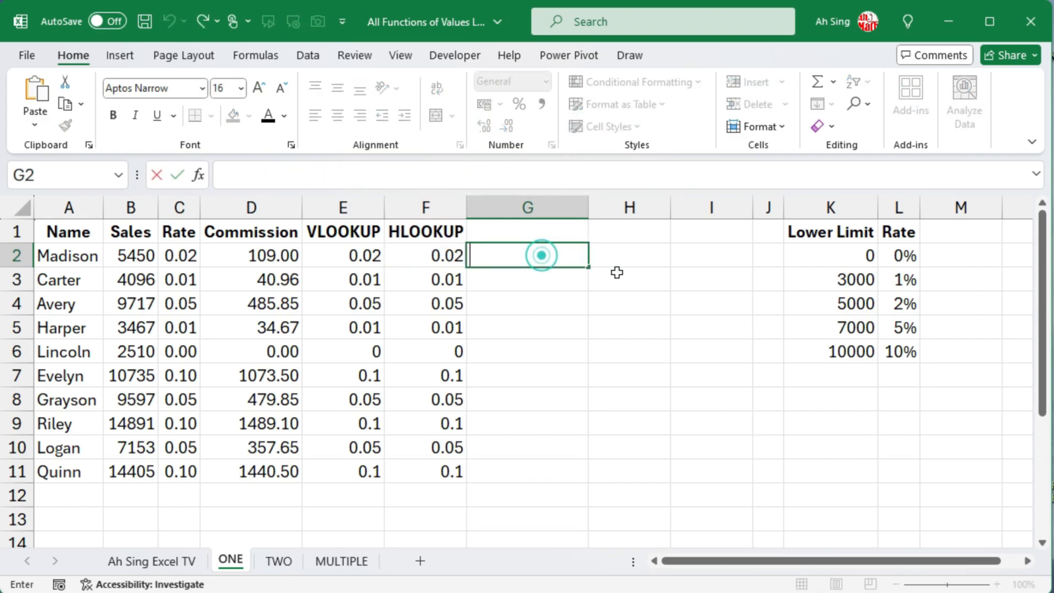
type("=HLOOKUP(,$L$2:$L$6,MATCH(B2,$K$2:$K$6))")
left_click(562, 256)
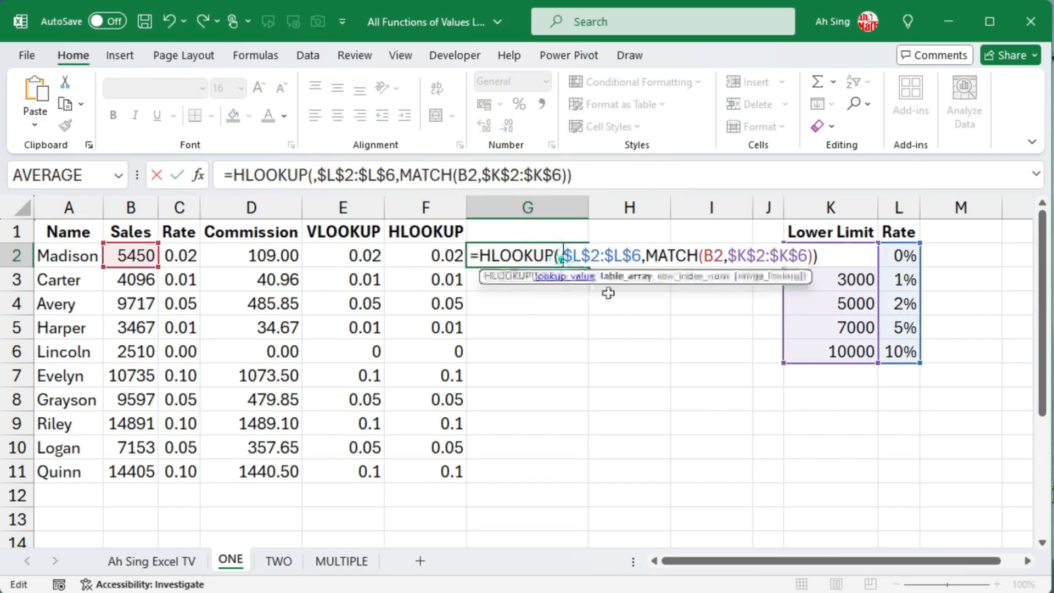
key("BackSpace")
key("BackSpace")
key("BackSpace")
key("BackSpace")
key("BackSpace")
key("BackSpace")
key("BackSpace")
key("BackSpace")
key("BackSpace")
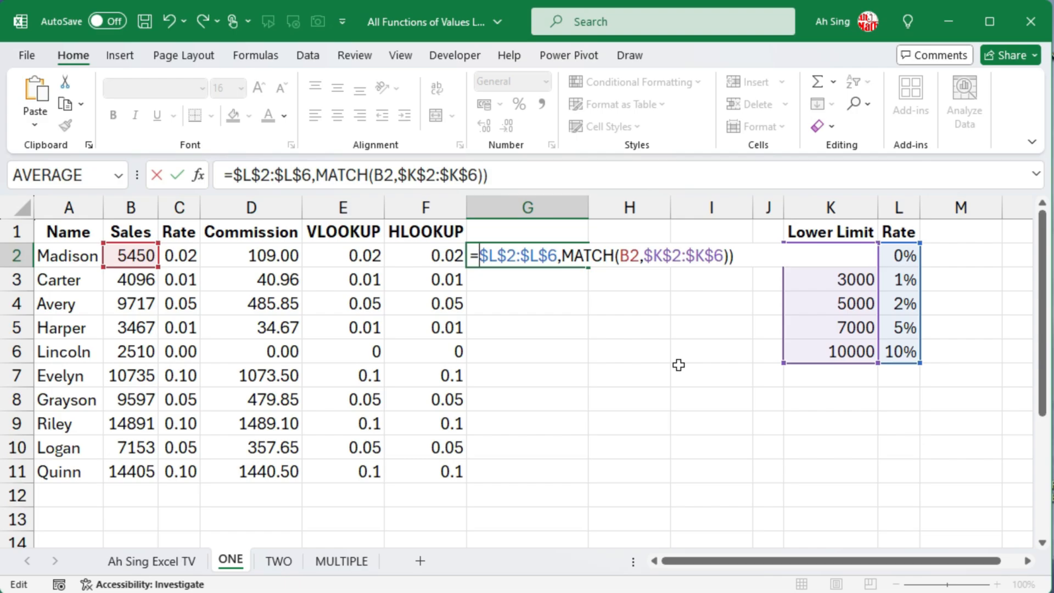
Use CHOOSEROWS as the outer function of the G2 formula, complete it, and fill it down through G11.
type("CHOO")
key("Down")
key("Down")
key("Tab")
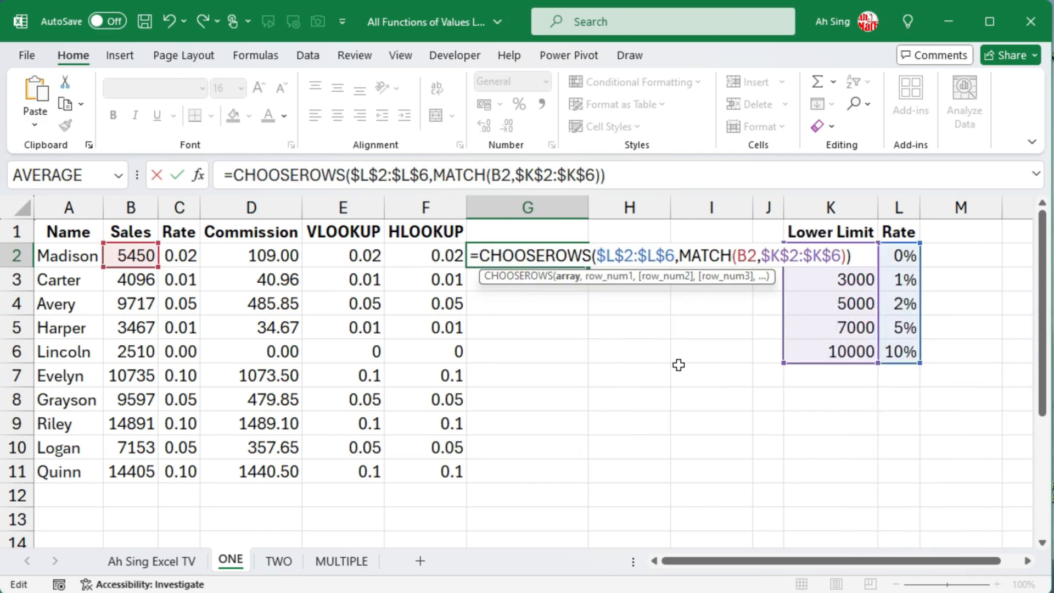
key("Return")
left_click(565, 256)
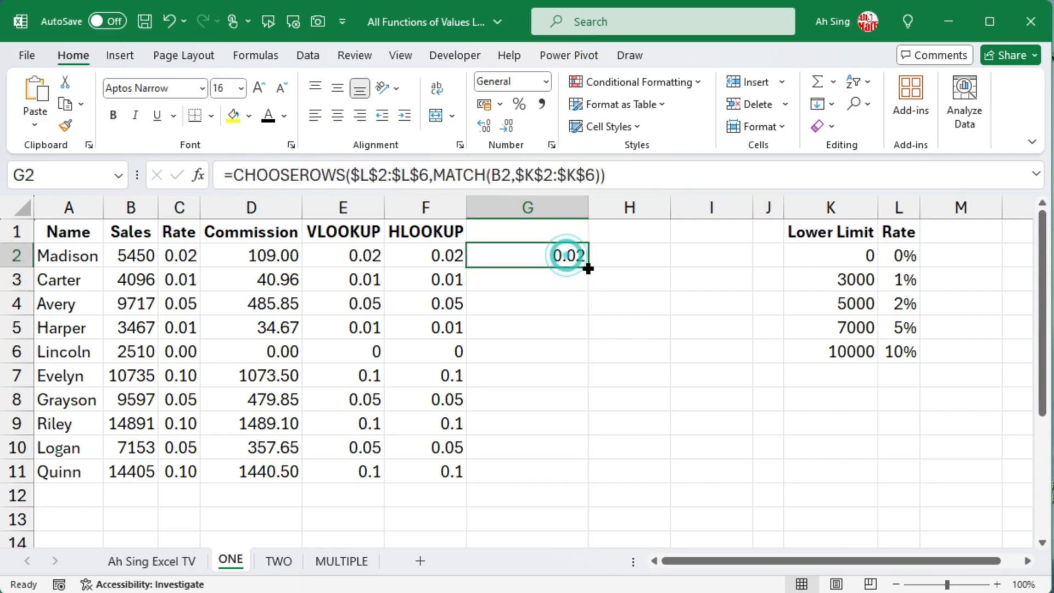
double_click(588, 267)
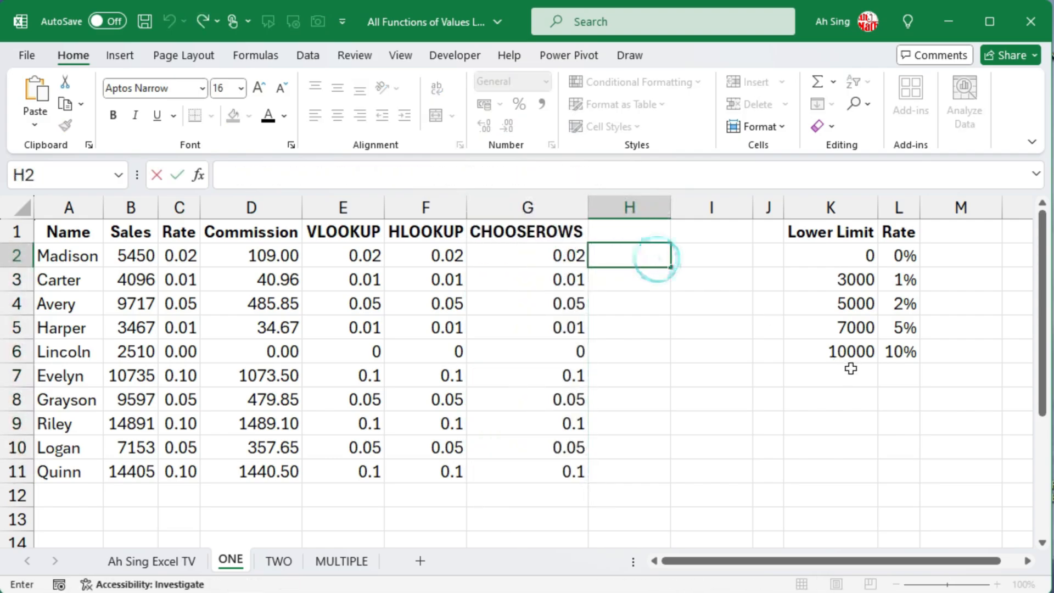
Paste the HLOOKUP formula into H2 and change it to =TAKE($L$2:$L$6,MATCH(B2,$K$2:$K$6)).
type("=HLOOKUP(,$L$2:$L$6,MATCH(B2,$K$2:$K$6))")
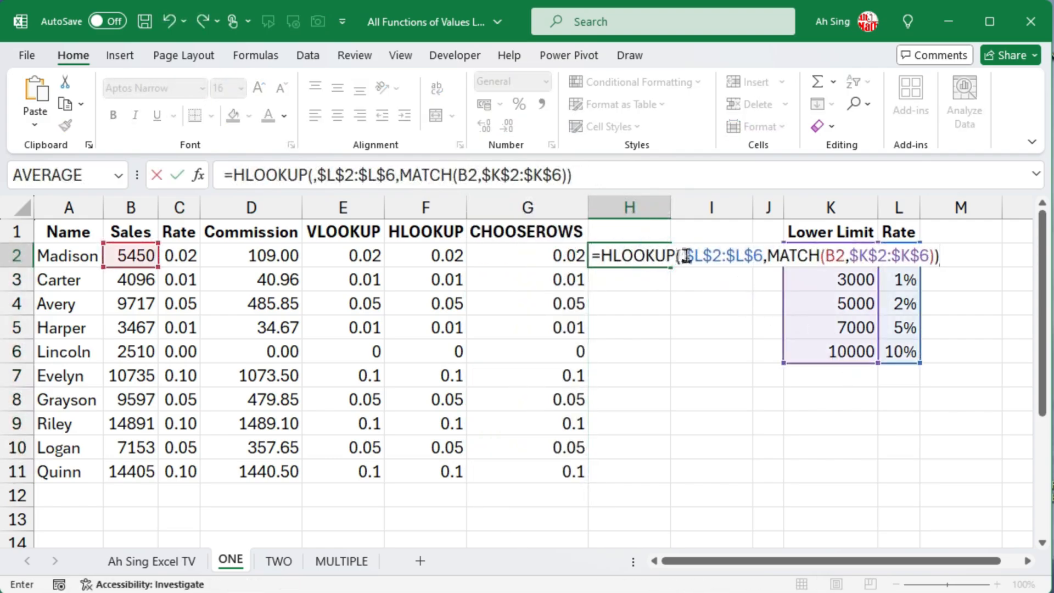
key("BackSpace")
key("BackSpace")
key("BackSpace")
key("BackSpace")
key("BackSpace")
key("BackSpace")
key("BackSpace")
key("BackSpace")
key("BackSpace")
type("ta")
key("Tab")
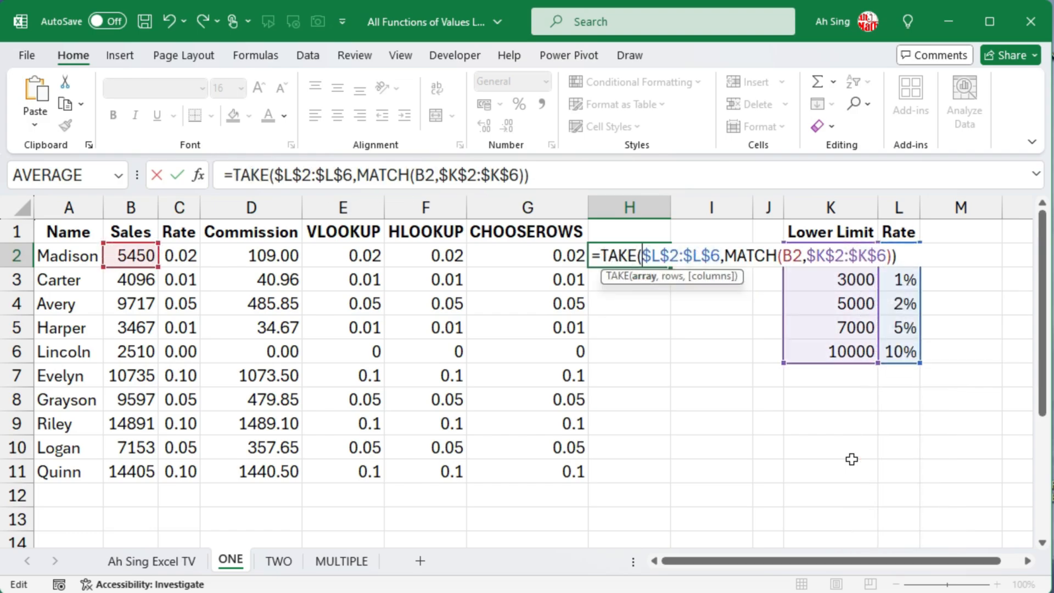
key("Return")
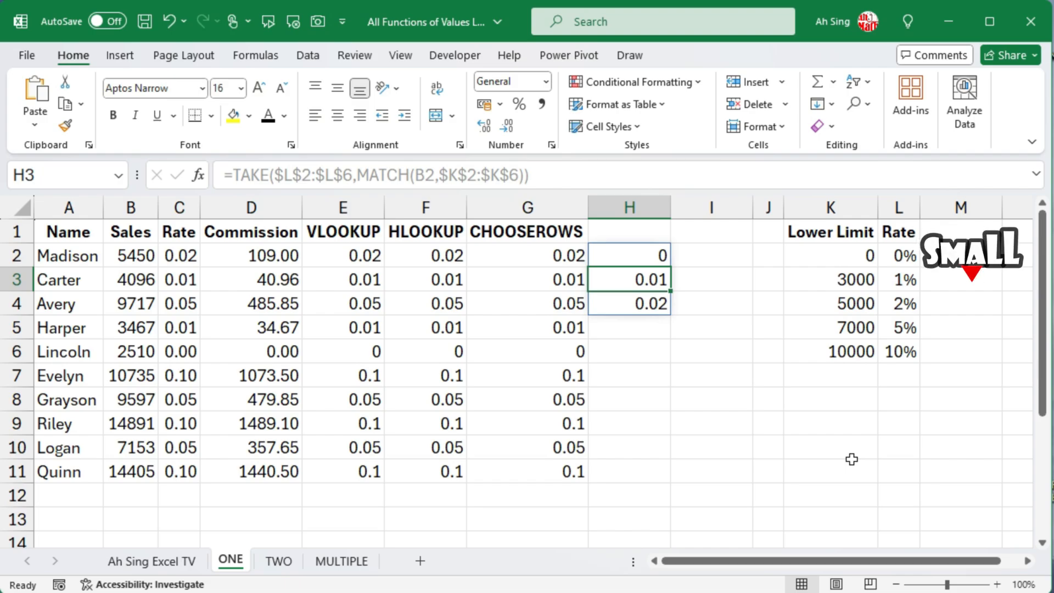
Wrap the TAKE formula in H2 in MAX and fill it down through H11.
key("shift+Return")
key("F2")
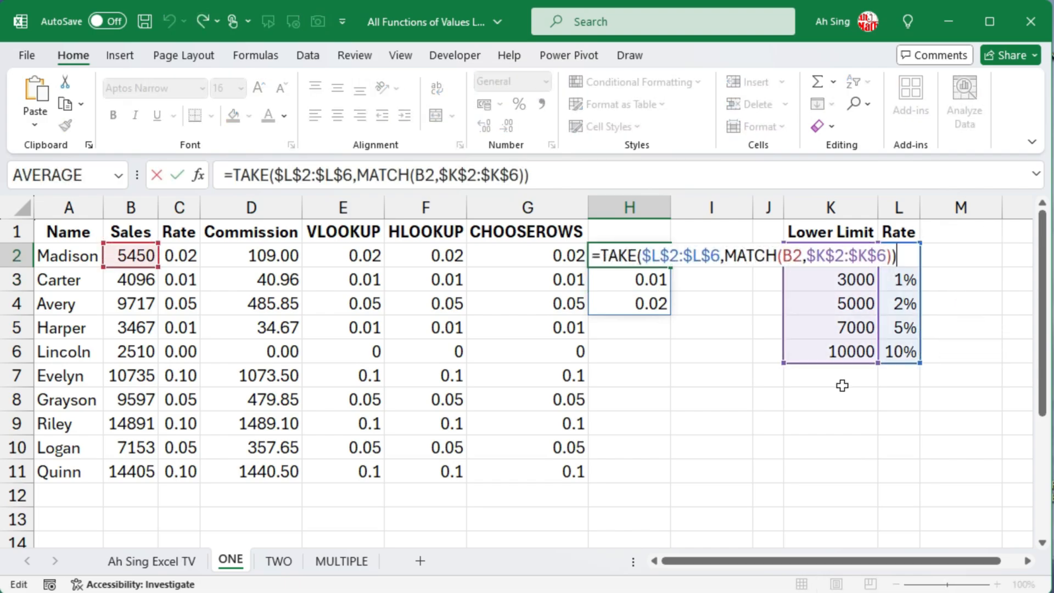
left_click(603, 255)
type("max(")
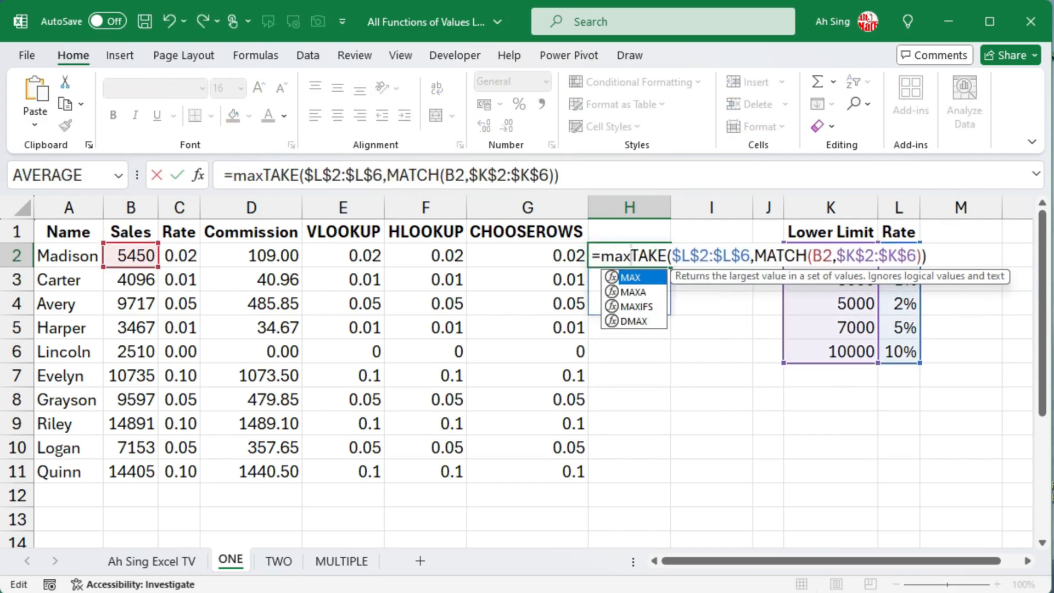
left_click(953, 256)
type(")")
key("Return")
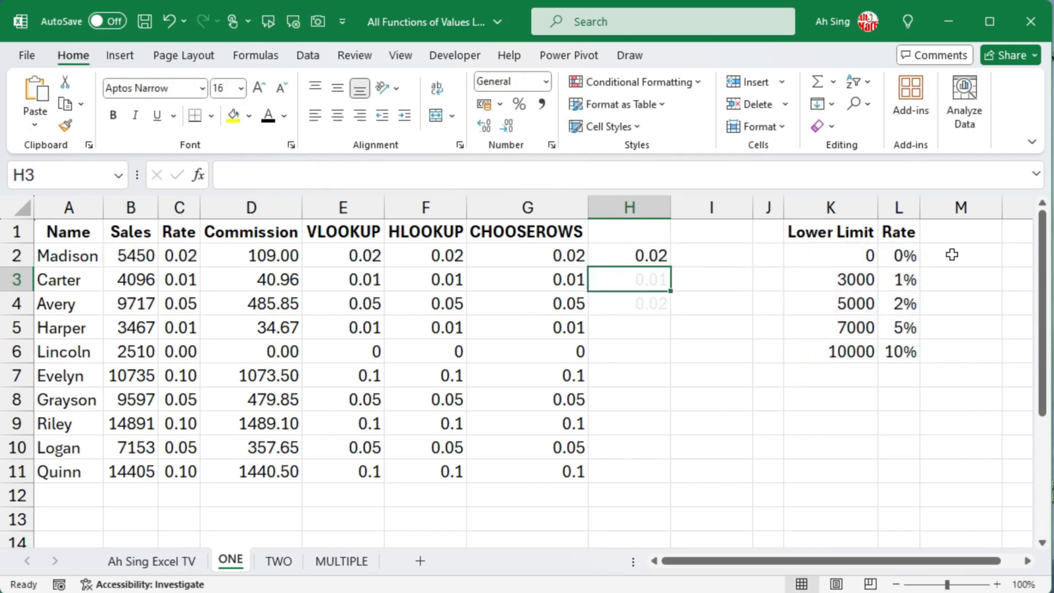
left_click(632, 255)
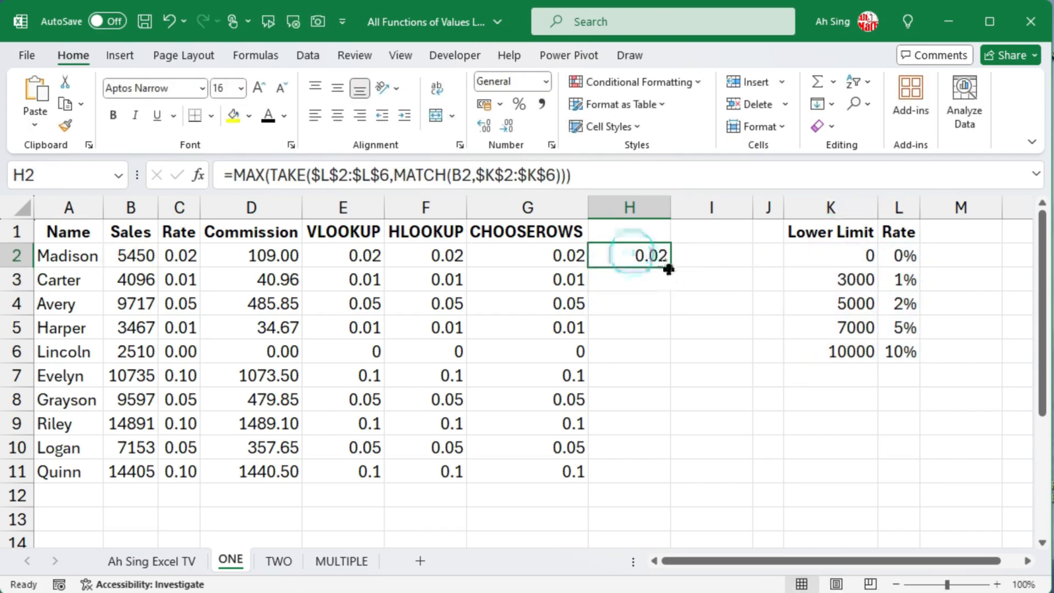
double_click(670, 268)
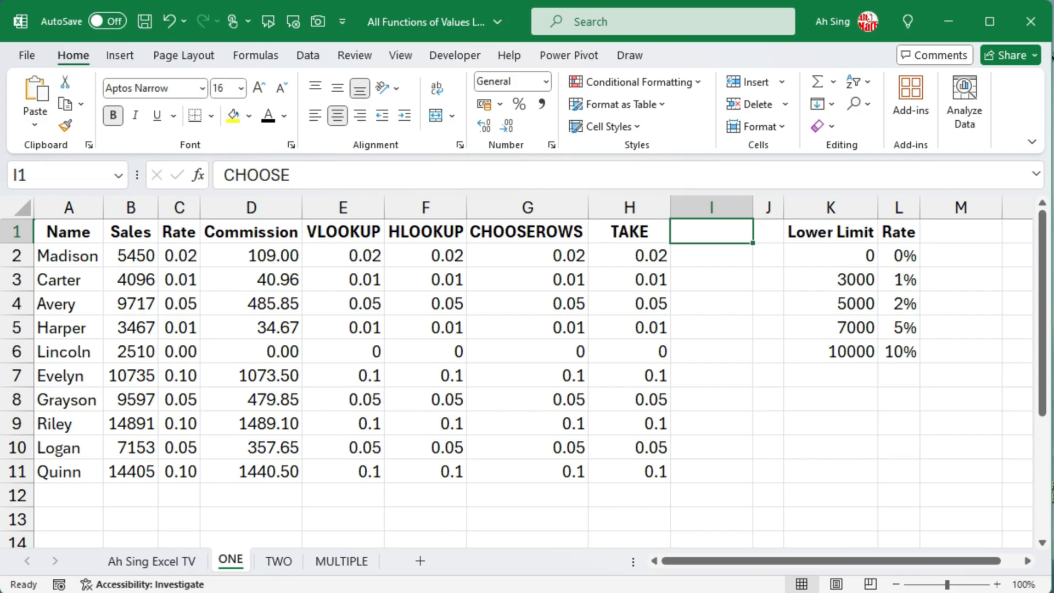
Begin a CHOOSE formula in I2 with MATCH as index, using B2 as lookup value and absolute range $K$2:$K$6 as lookup array.
key("Tab")
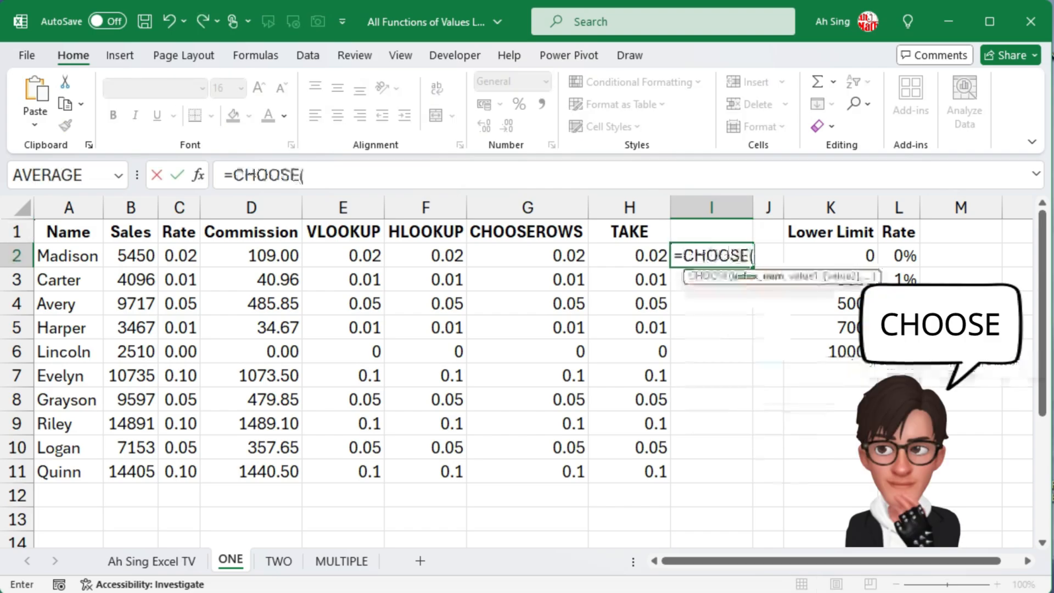
type("ma")
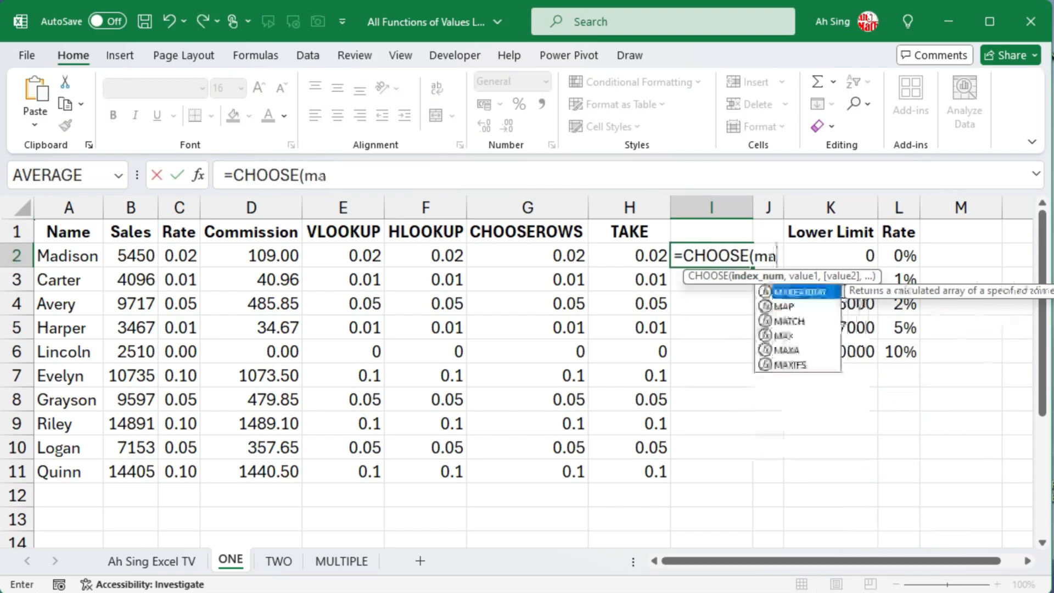
type("t")
key("Tab")
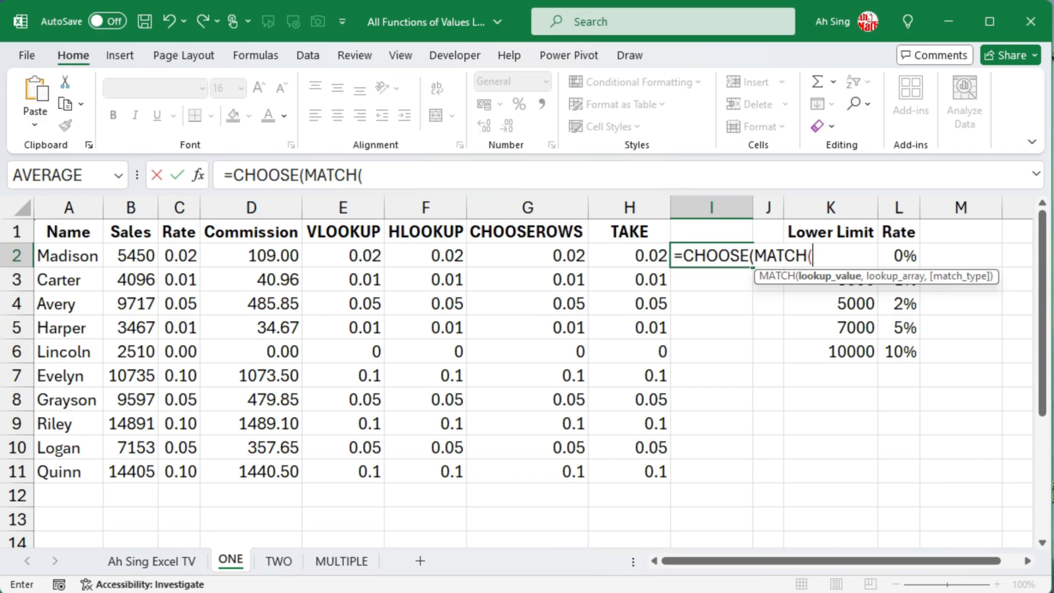
left_click(135, 253)
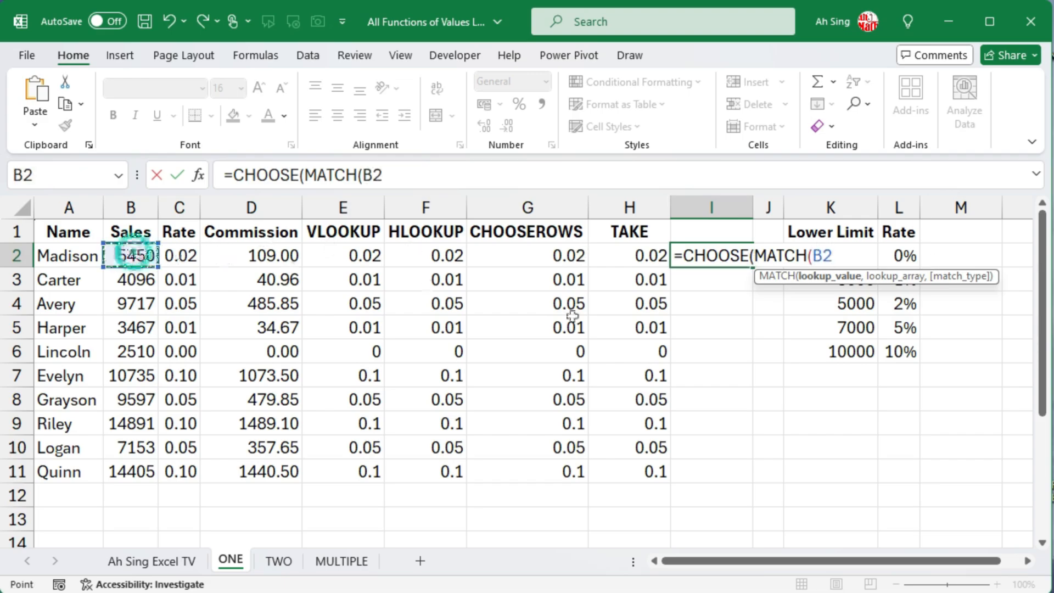
type(",")
left_click_drag(850, 352, 932, 257)
key("F4")
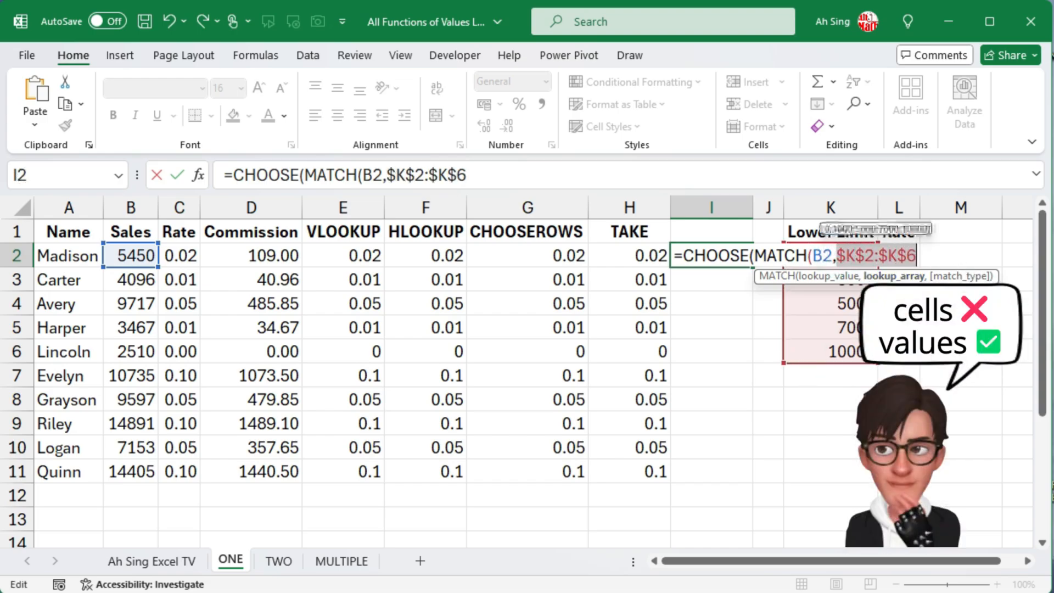
Convert the MATCH lookup array to the constant {0;3000;5000;7000;10000} and close the MATCH function.
key("F9")
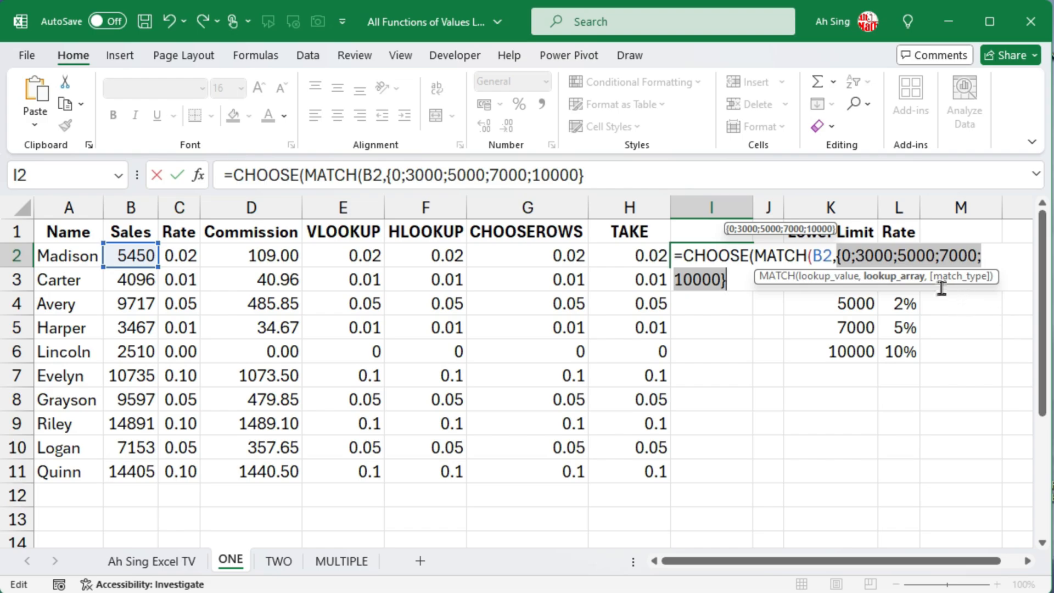
key("Right")
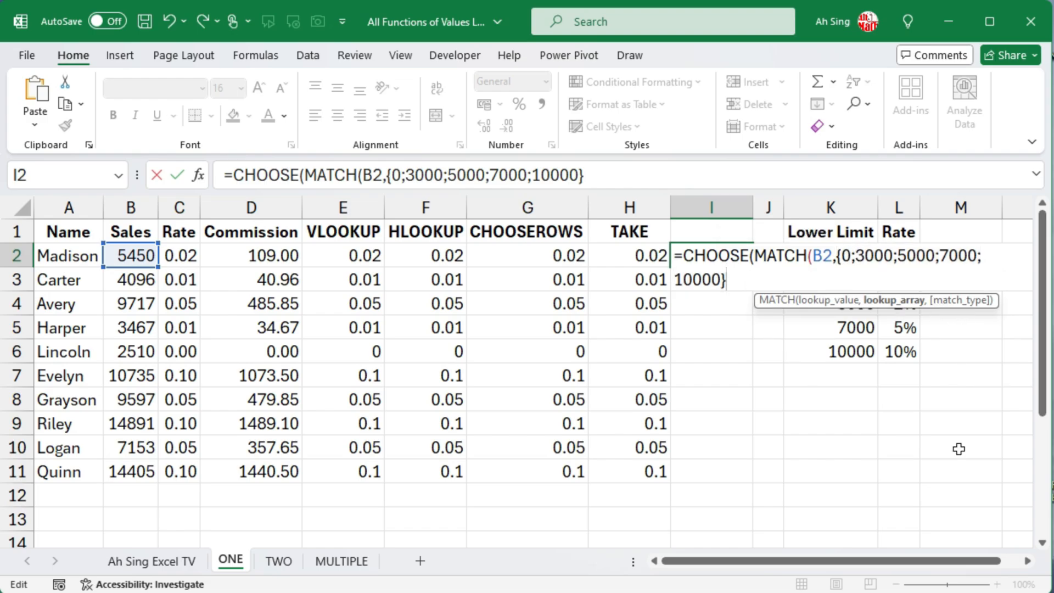
type(")")
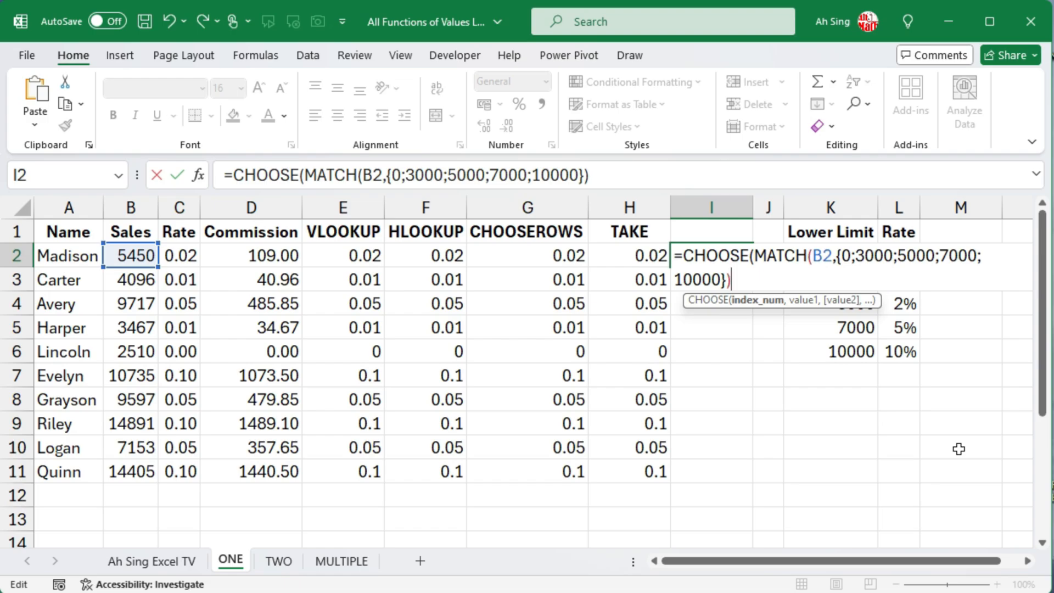
type(",")
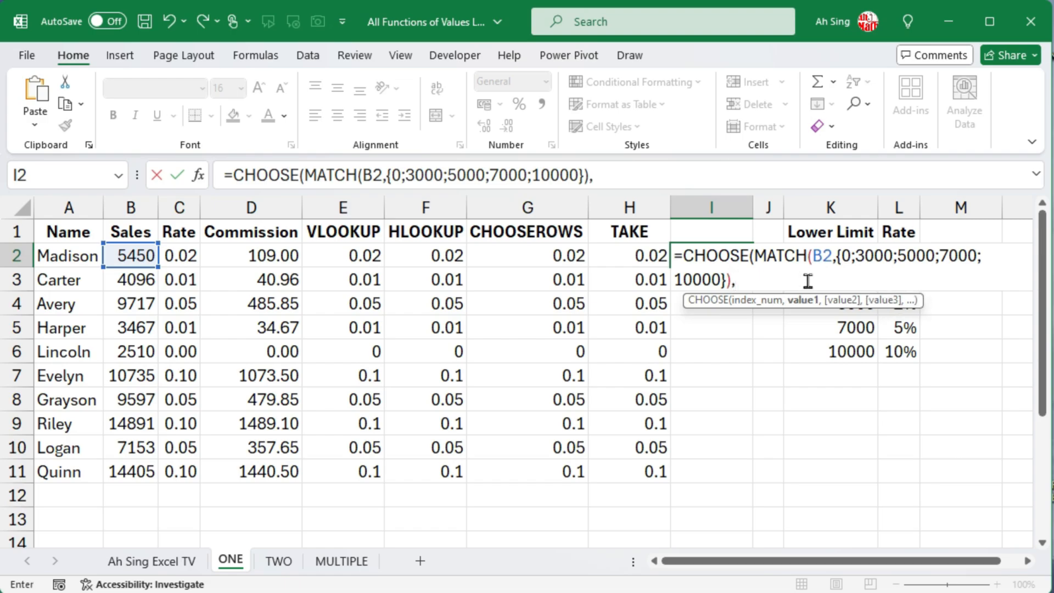
Add the rate range L2:L6 as CHOOSE's first value and place ARRAYTOTEXT in front of it.
left_click_drag(900, 352, 898, 255)
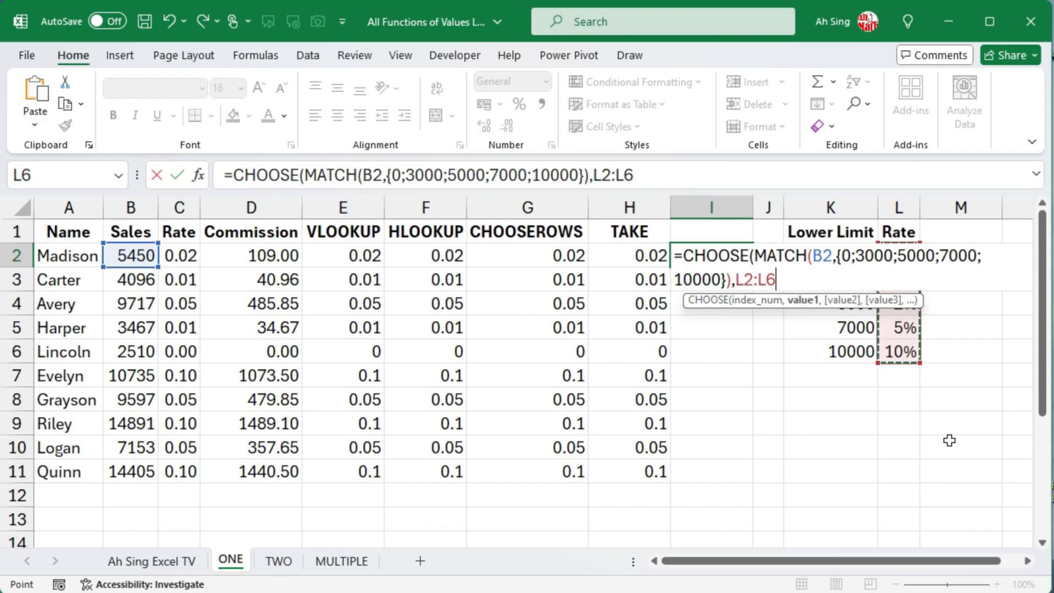
key("F2")
key("Left")
key("Left")
key("Left")
key("Left")
key("Left")
type("arr")
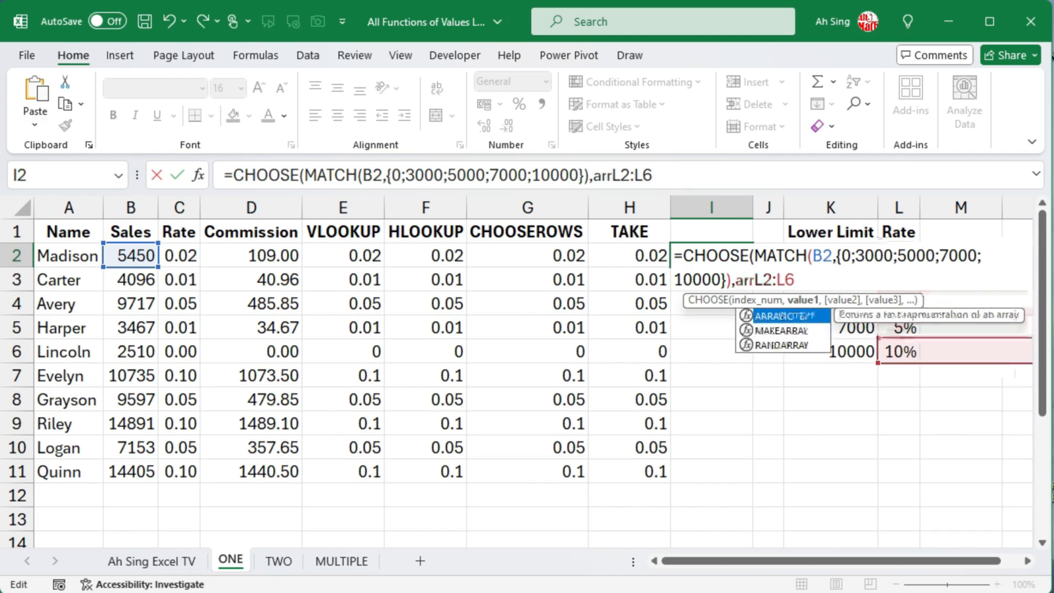
key("Tab")
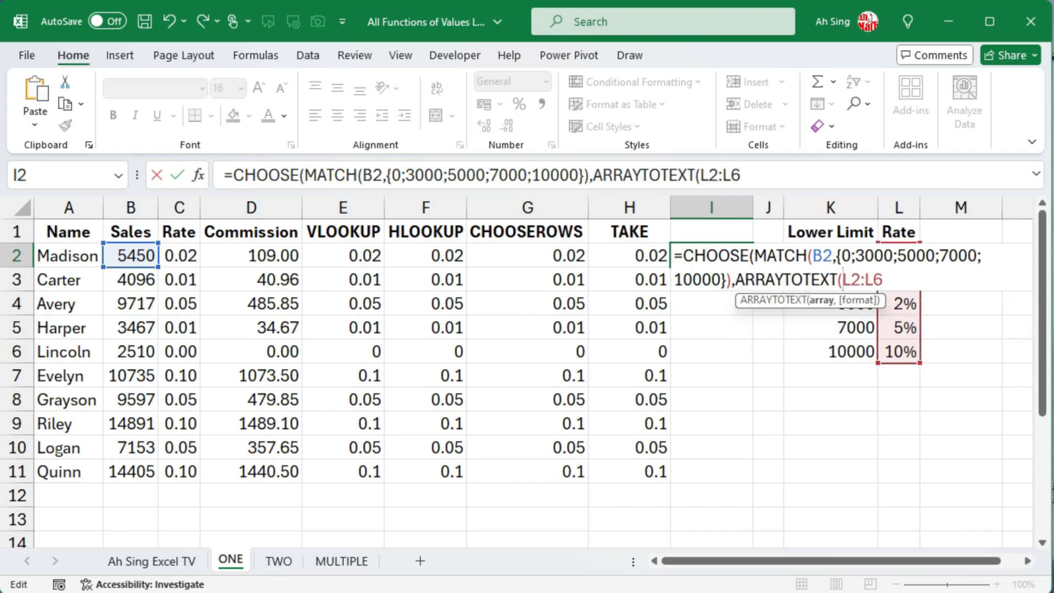
Evaluate the ARRAYTOTEXT part in place and remove its quotation marks, leaving 0, 0.01, 0.02, 0.05, 0.1 as CHOOSE values.
left_click_drag(884, 279, 735, 280)
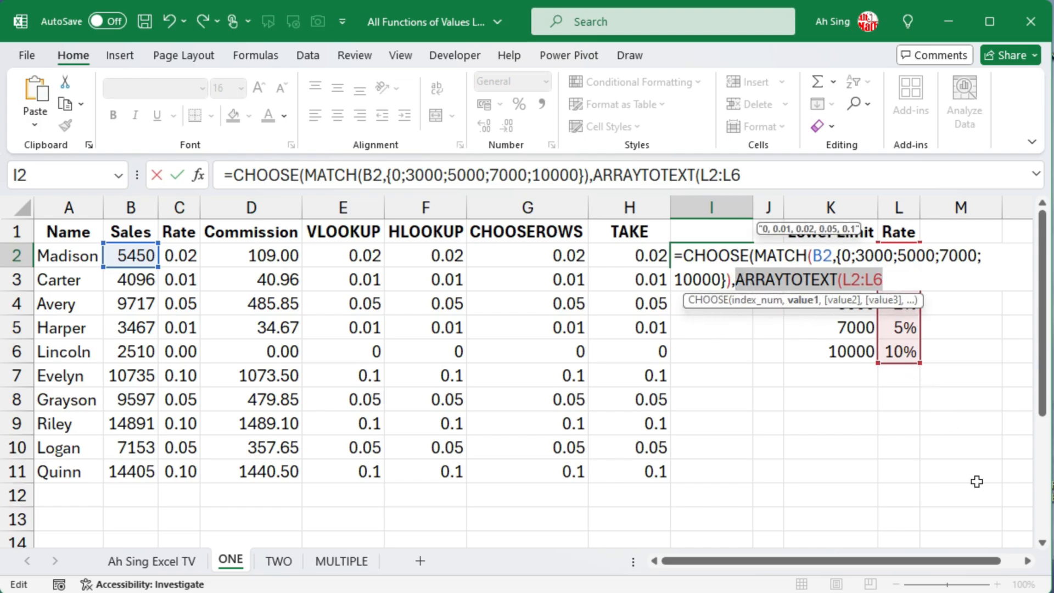
key("F9")
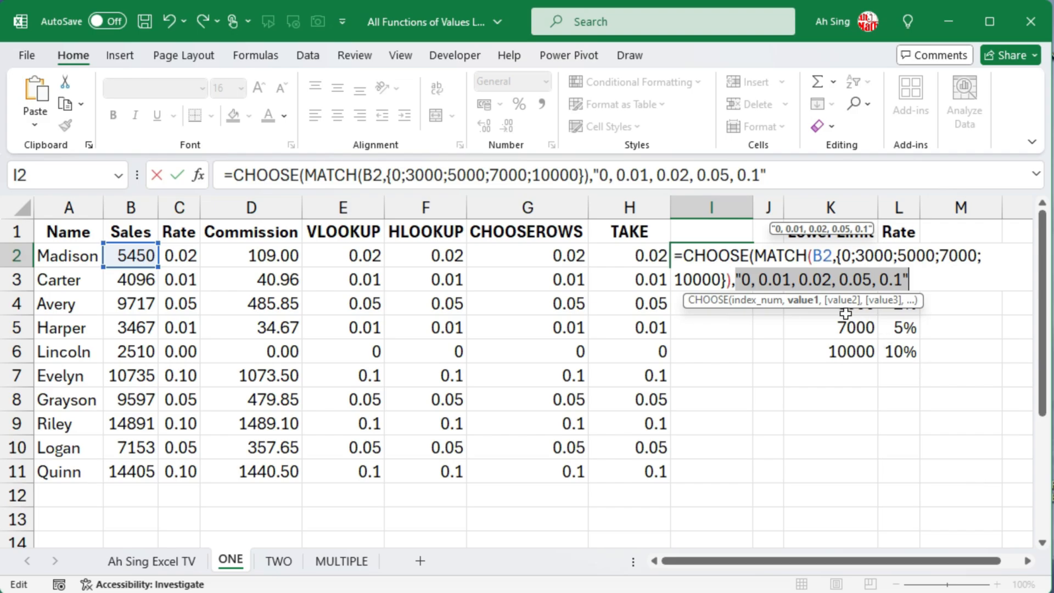
left_click(739, 280)
key("BackSpace")
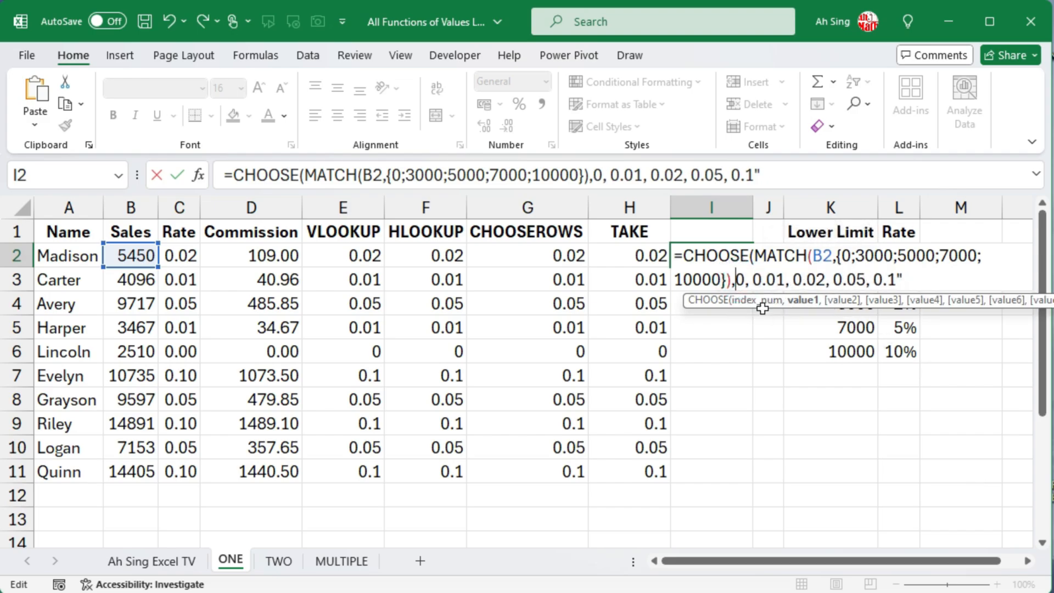
left_click(909, 278)
key("BackSpace")
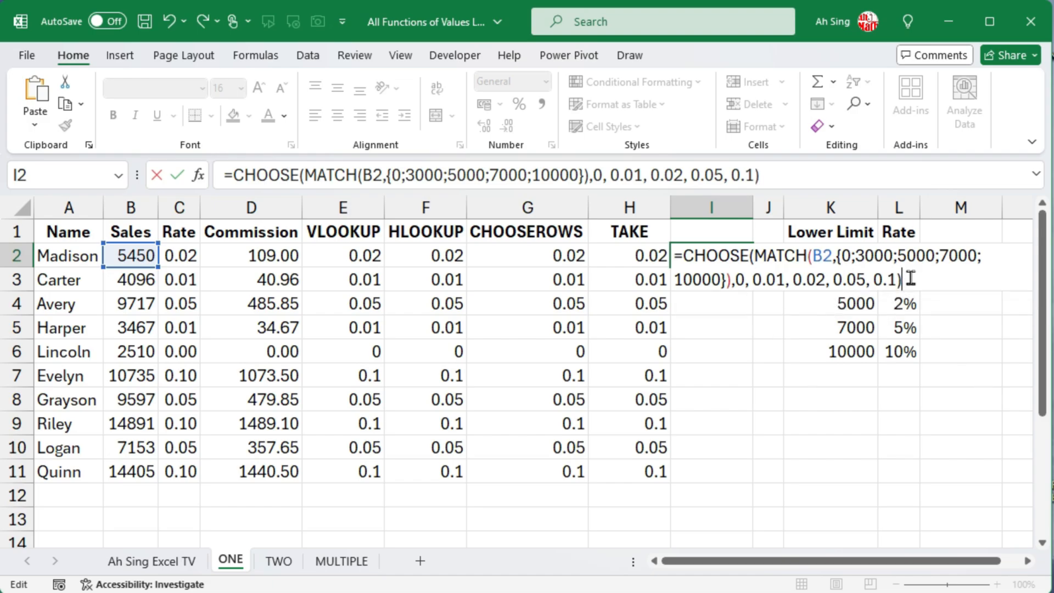
Complete the CHOOSE formula in I2 and fill it down through I11.
key("Return")
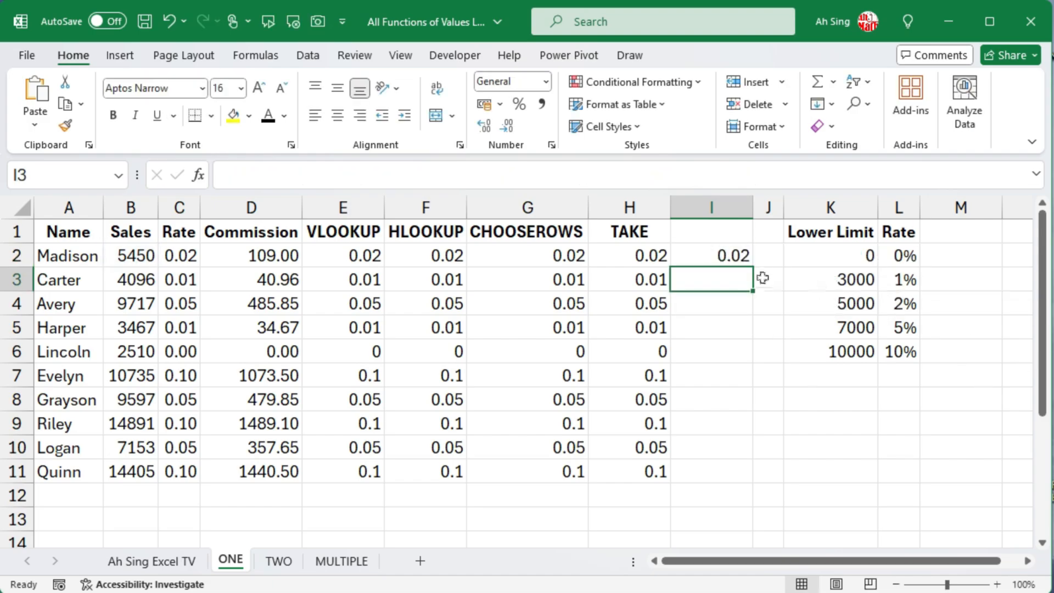
left_click(749, 259)
double_click(753, 267)
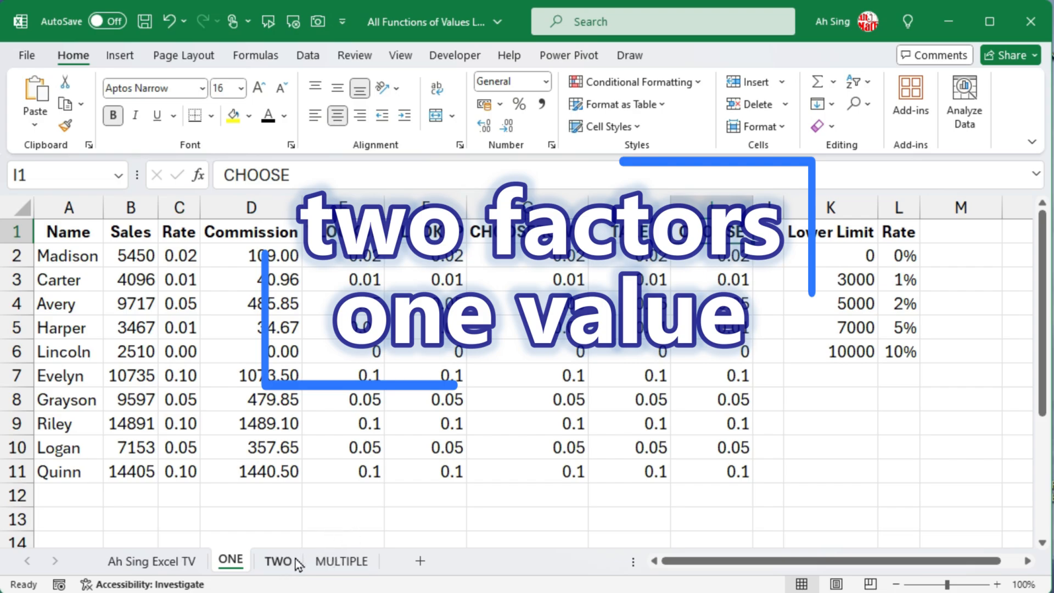
On the TWO sheet, begin an INDEX formula in C2 with the absolute array $A$6:$H$15.
left_click(279, 563)
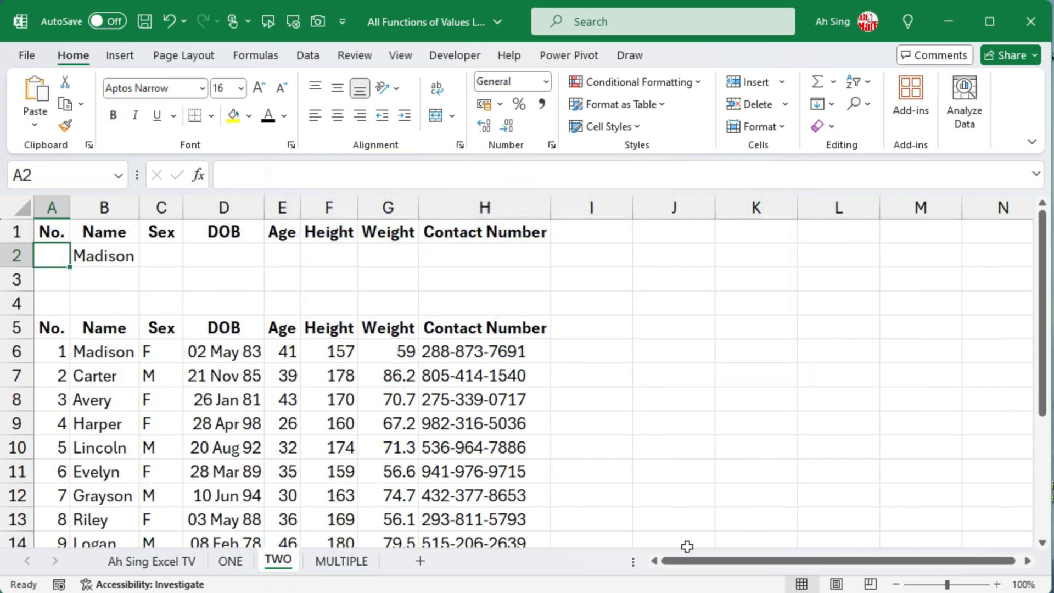
left_click(161, 255)
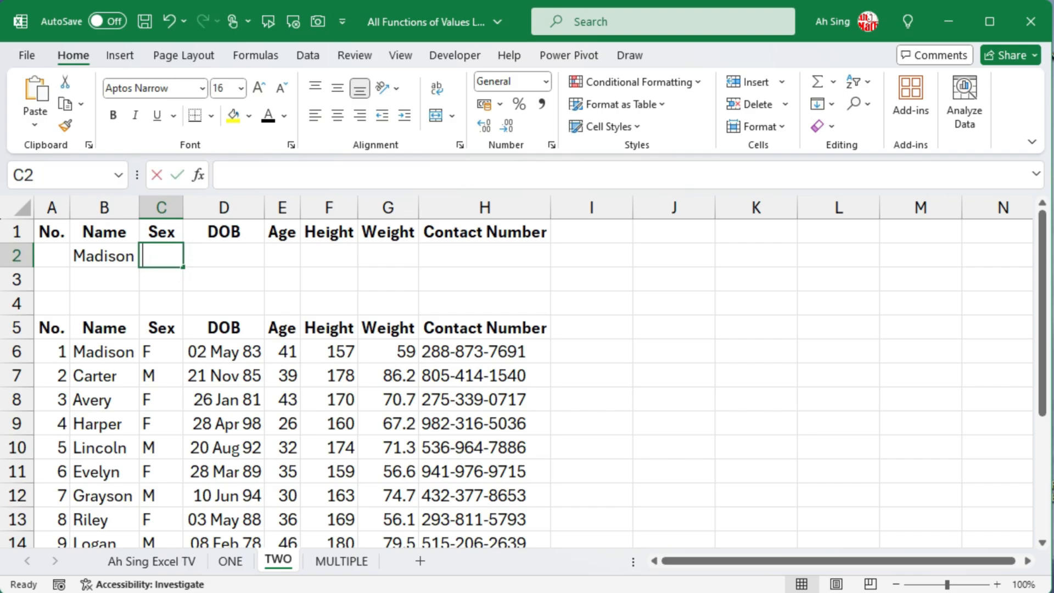
type("=ind")
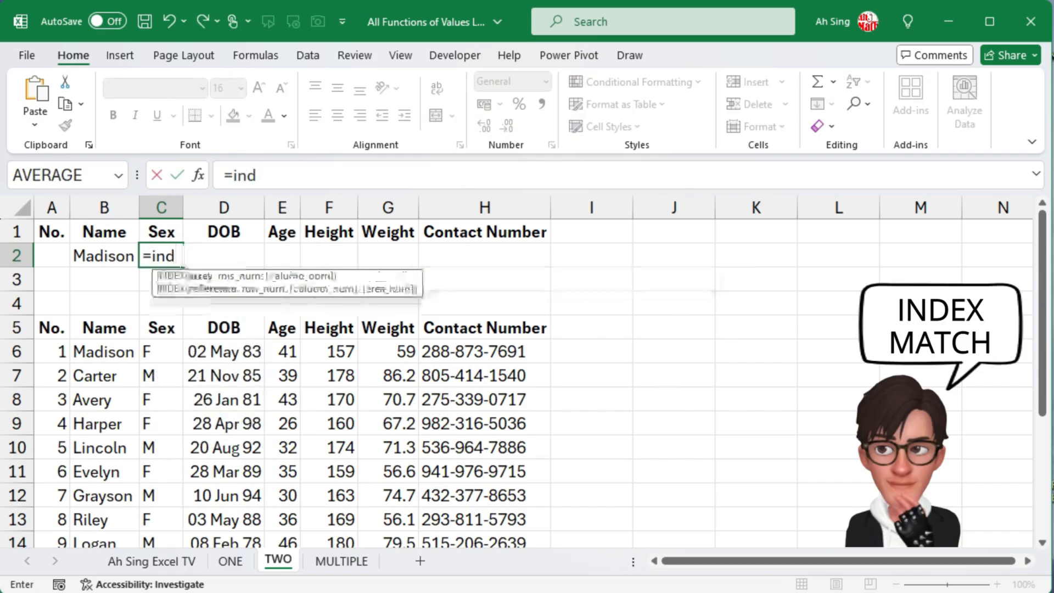
key("Tab")
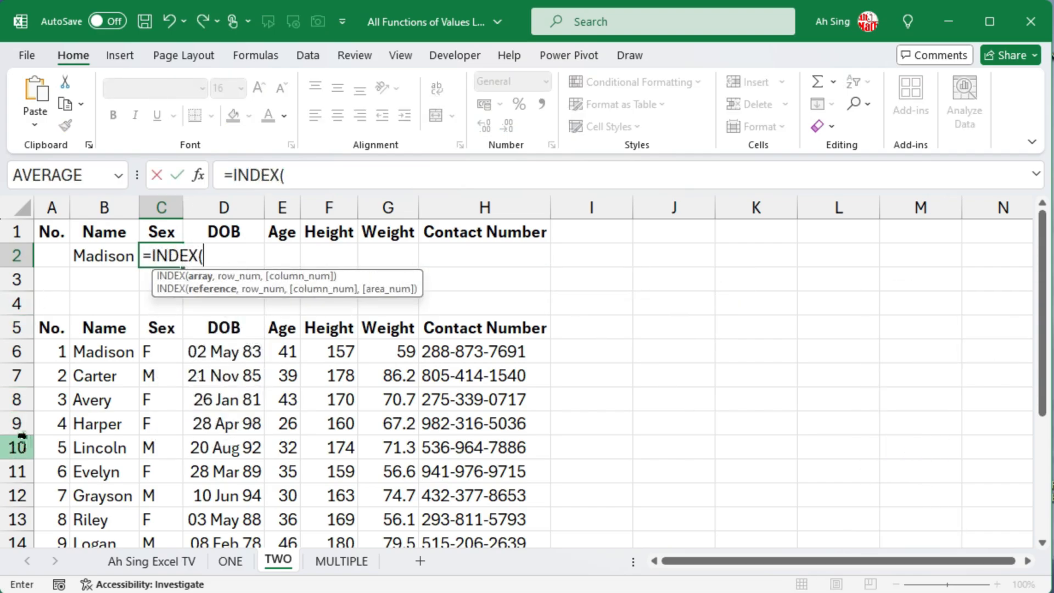
left_click_drag(51, 352, 549, 538)
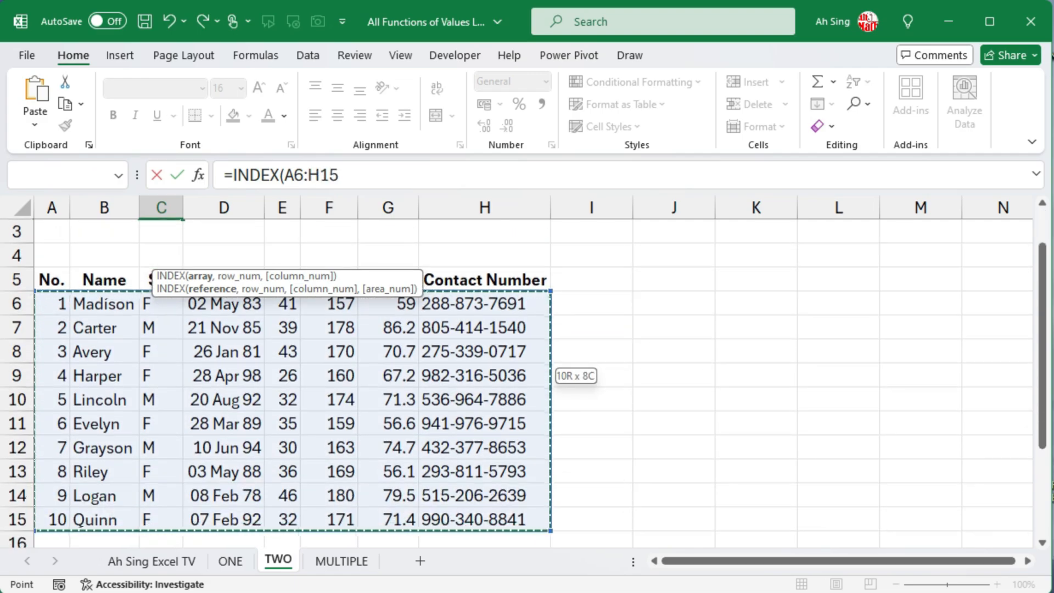
key("F4")
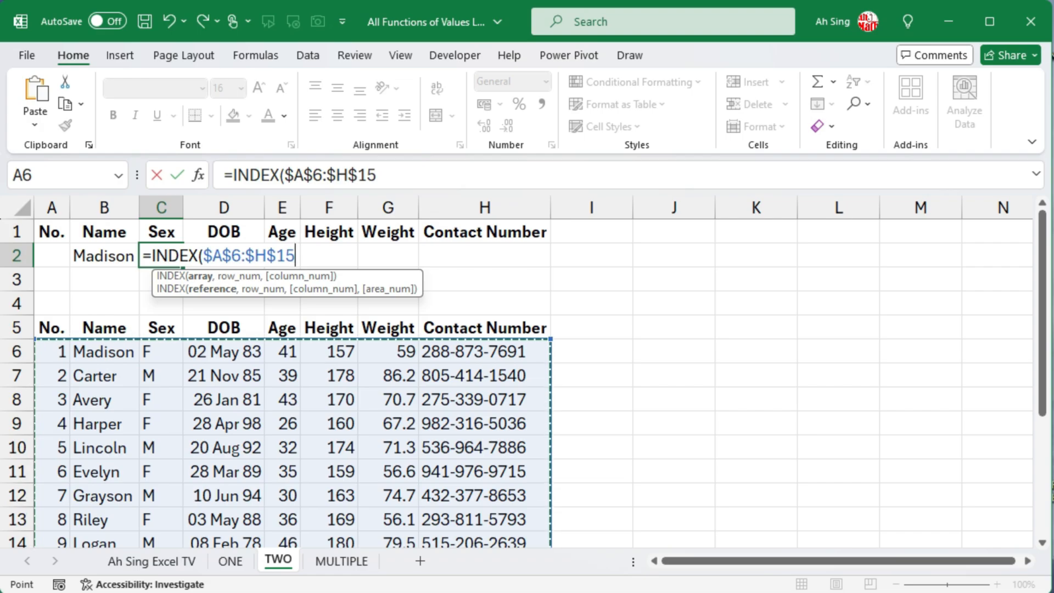
Add a MATCH for INDEX's row number, looking up $B2 in $B$6:$B$15 with match type 0.
type(",match")
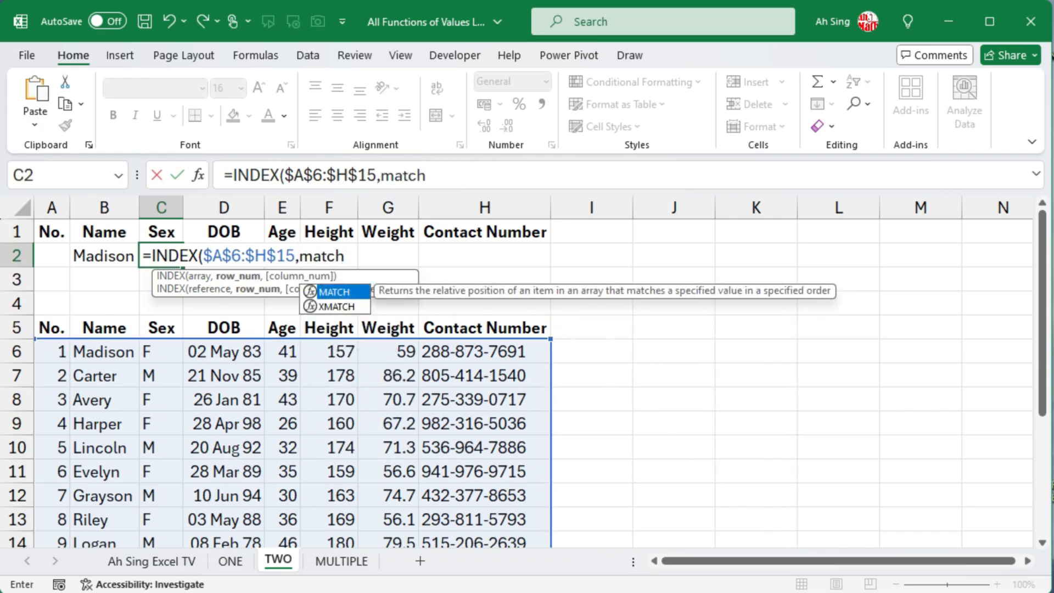
key("Tab")
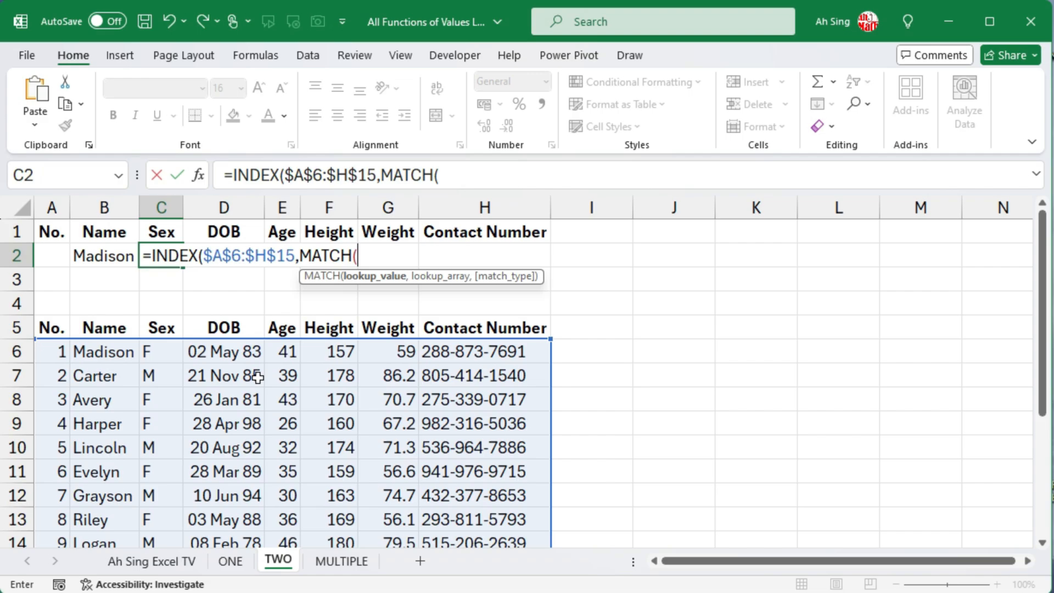
left_click(99, 255)
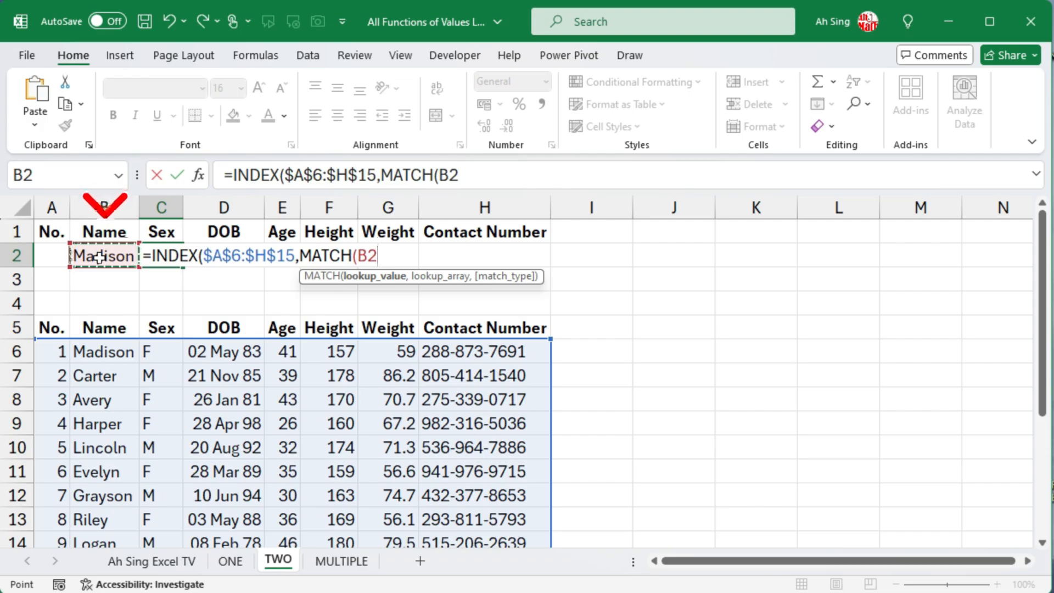
key("F4")
key("F4")
key("F4")
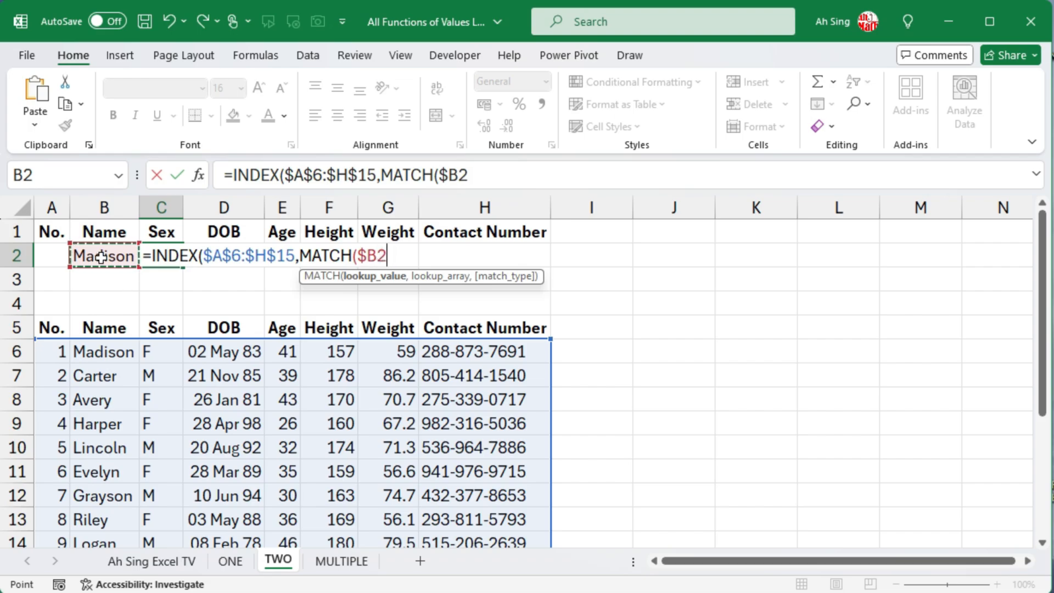
type(",")
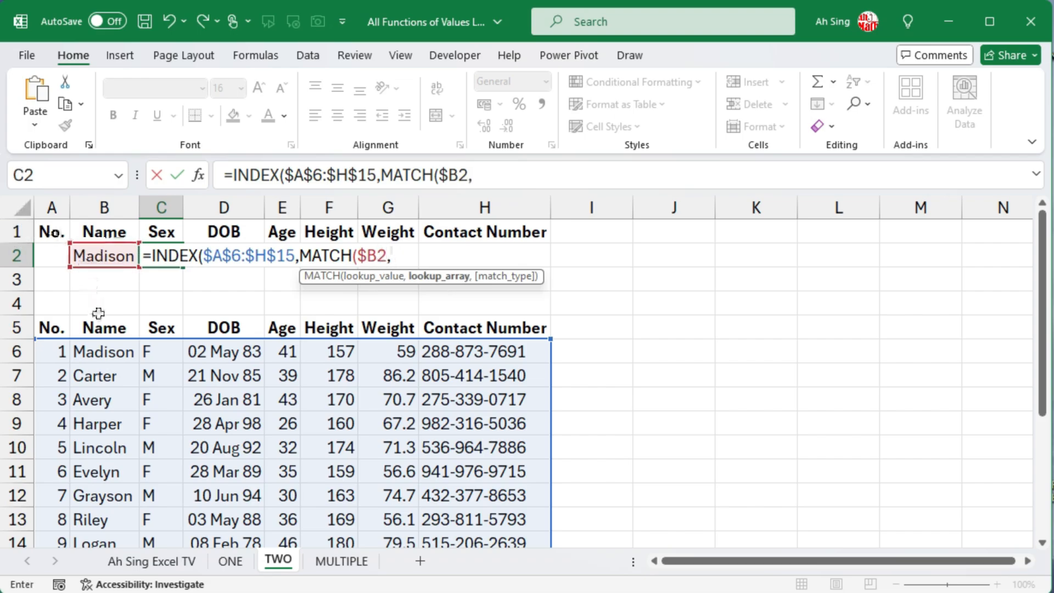
left_click_drag(94, 354, 104, 536)
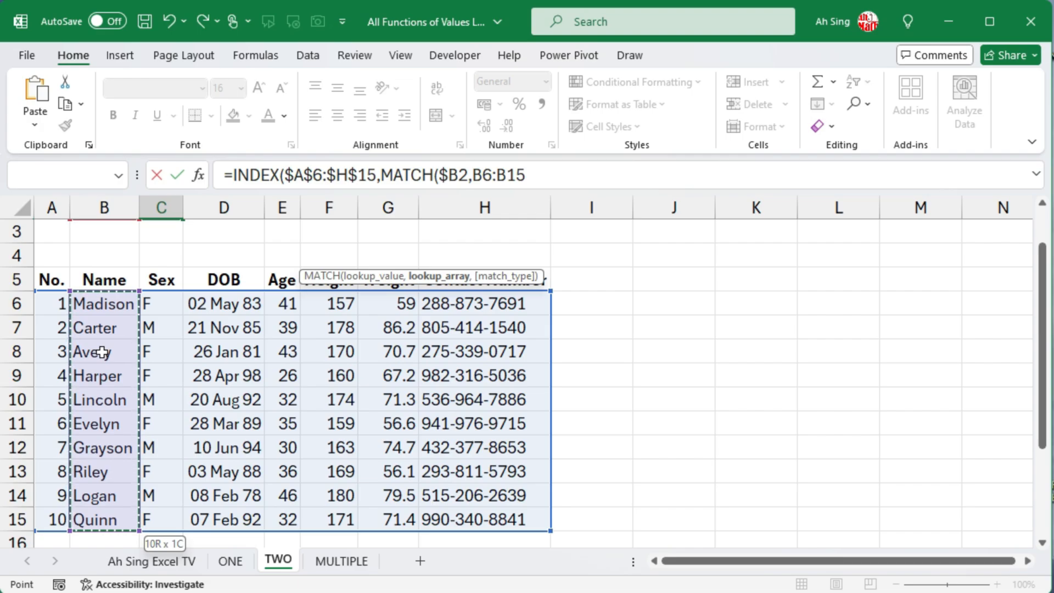
key("F4")
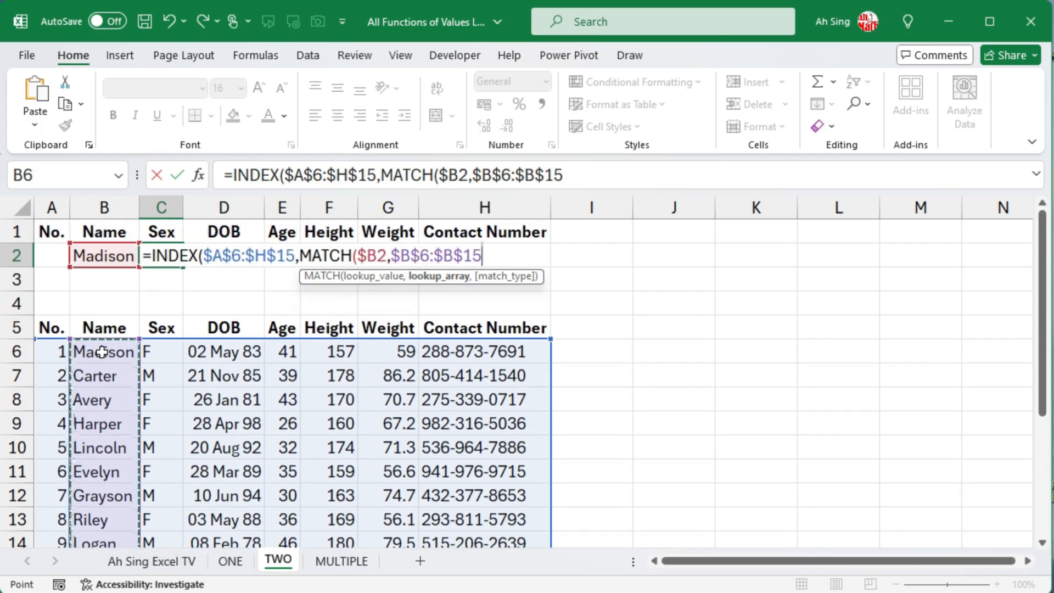
type(",")
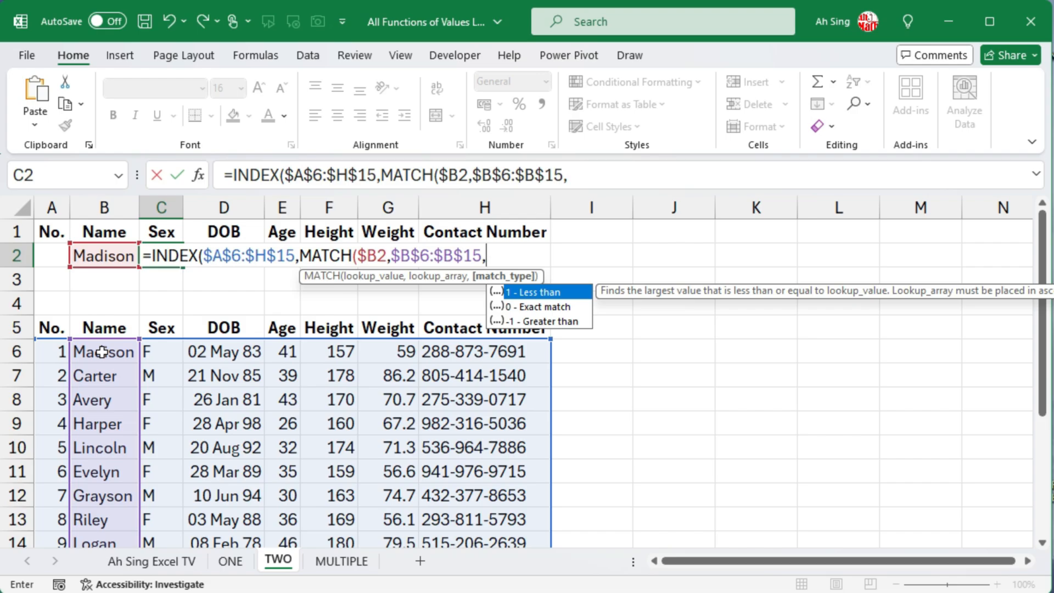
type("0),ma")
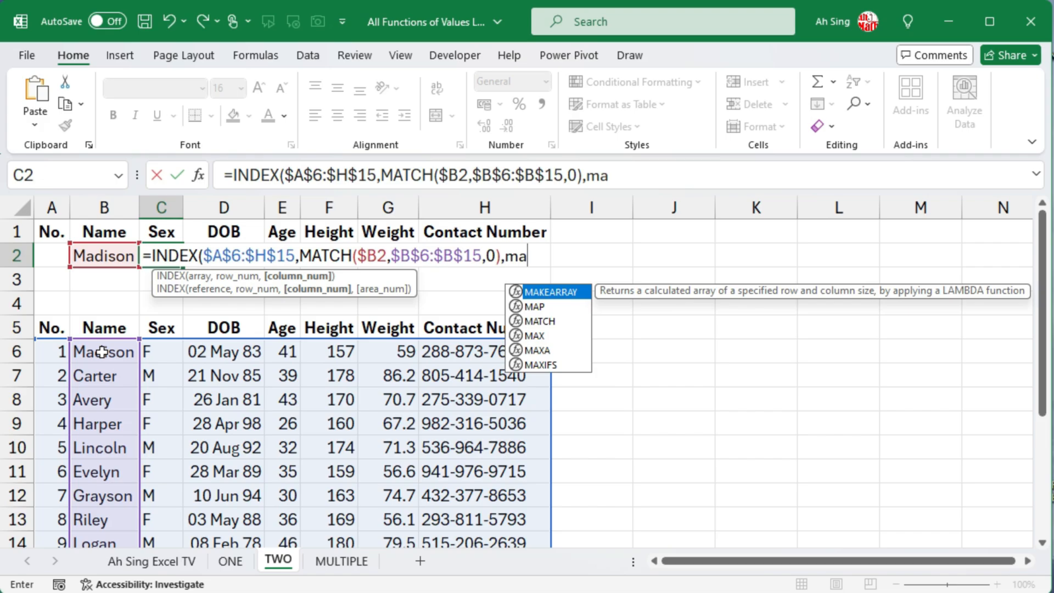
Add a MATCH for the column number, looking up C$1 in $A$5:$H$5 with match type 0, and complete the C2 formula.
key("Down")
key("Down")
key("Tab")
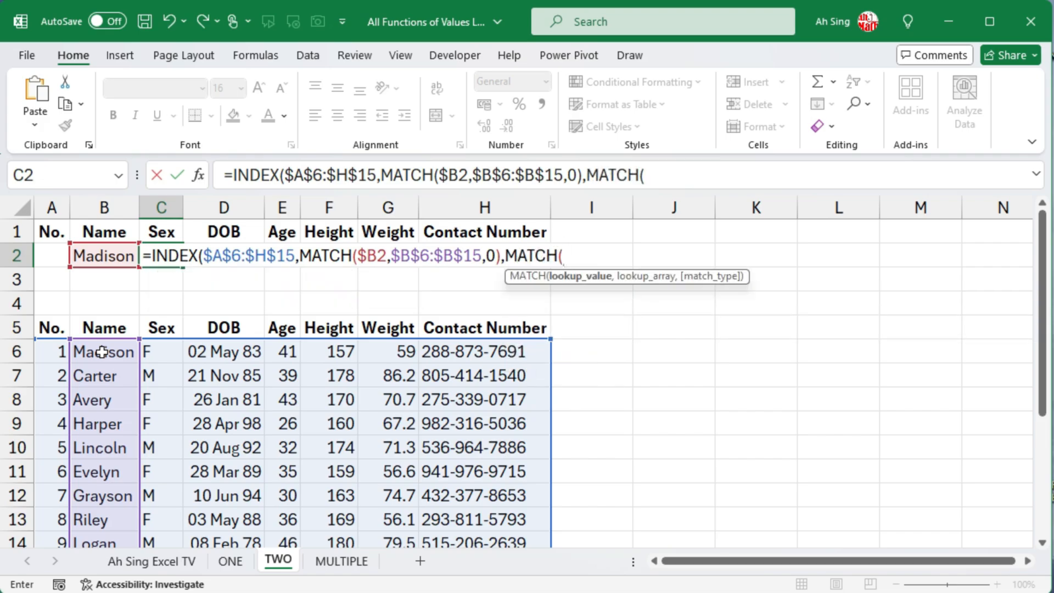
left_click(161, 229)
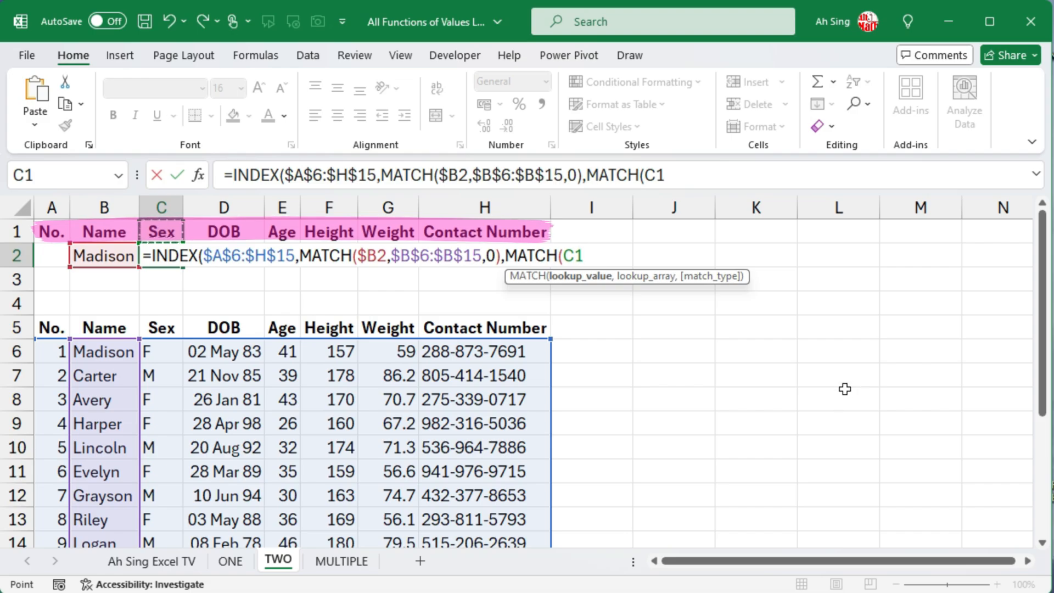
key("F4")
key("F4")
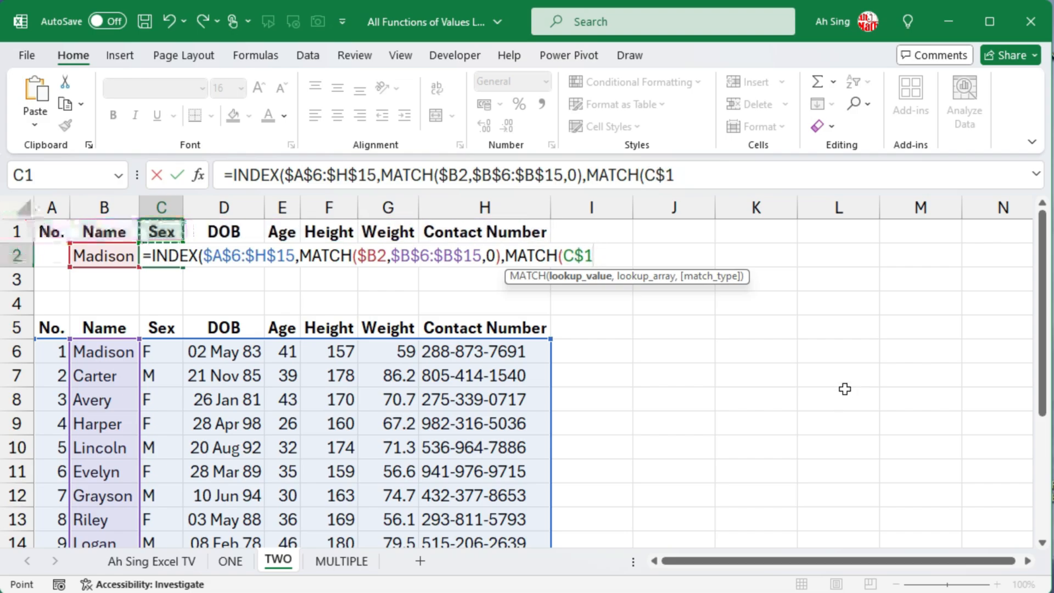
type(",")
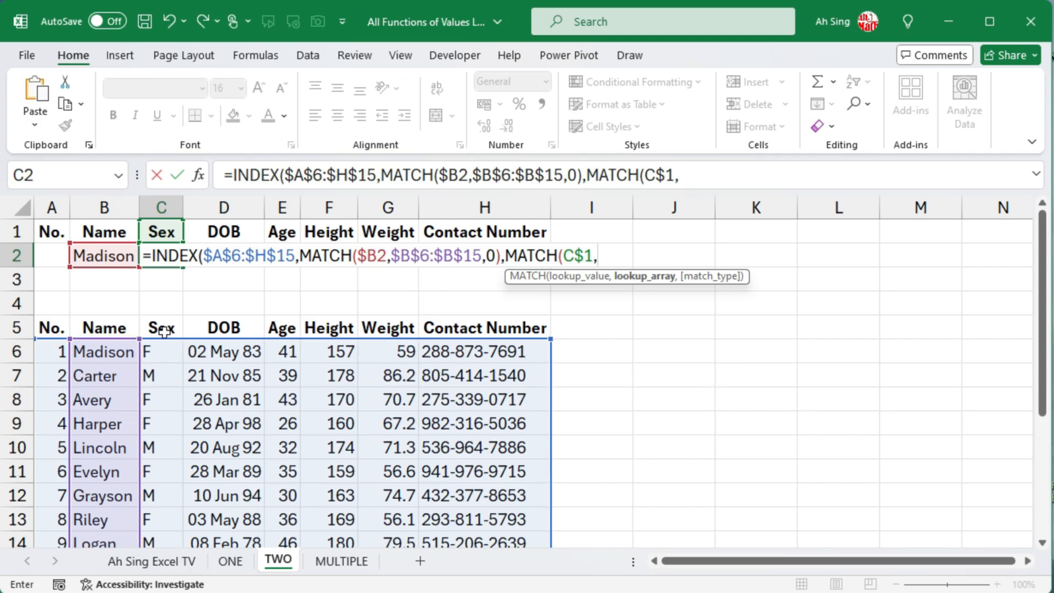
left_click_drag(45, 327, 533, 333)
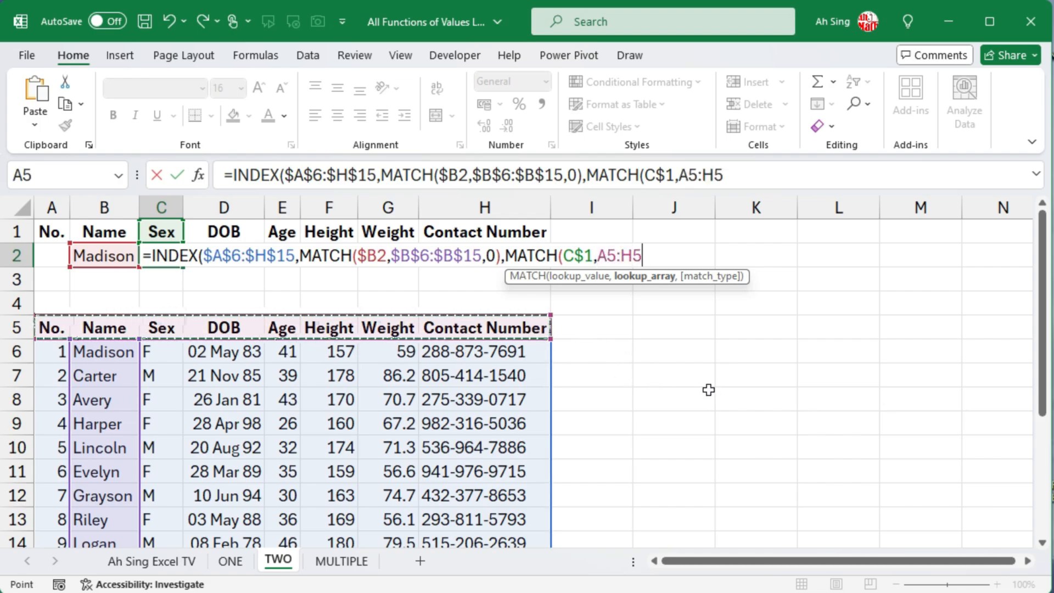
key("F4")
type(",")
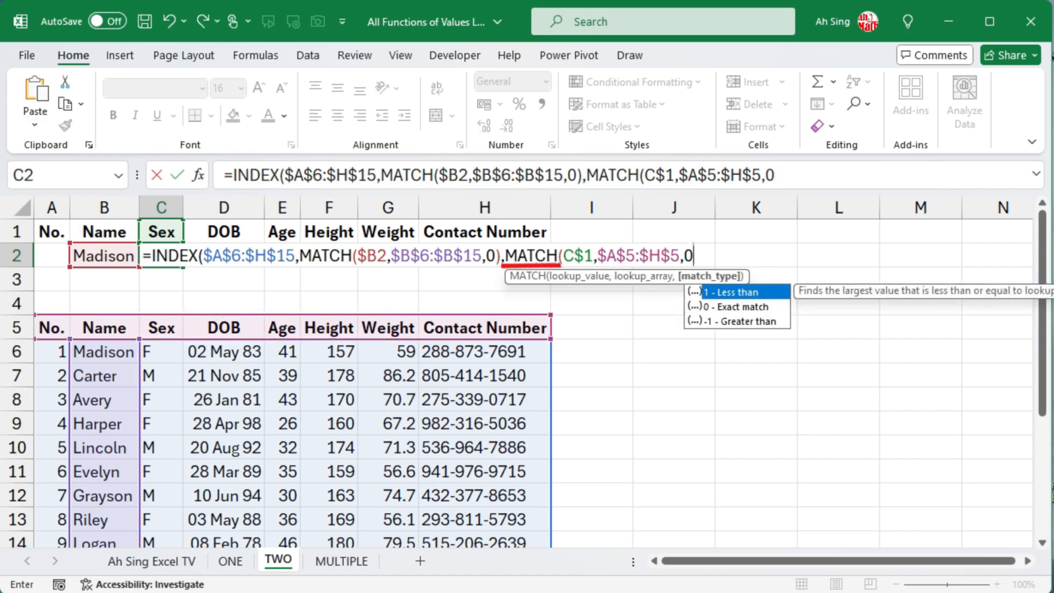
type("0)")
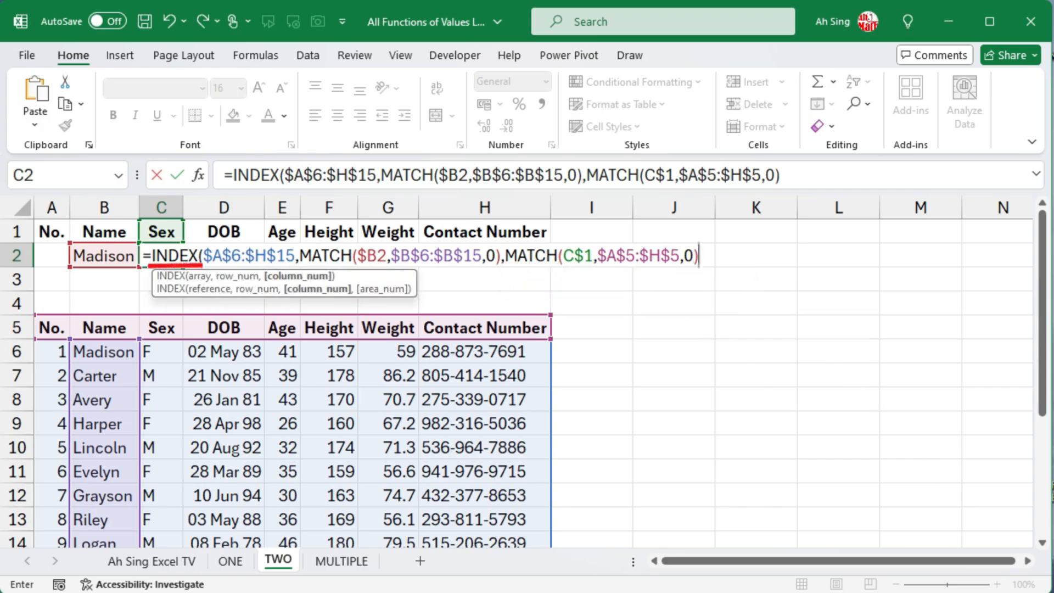
type(")")
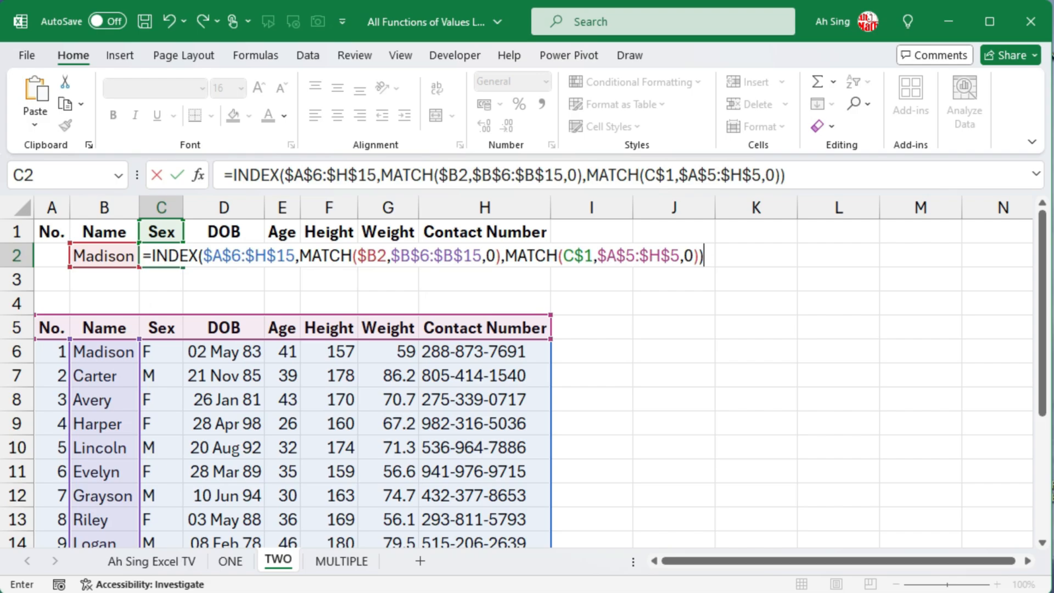
key("Return")
Copy the C2 formula to A2 and D2:H2, and apply D6's date format to D2.
left_click(164, 260)
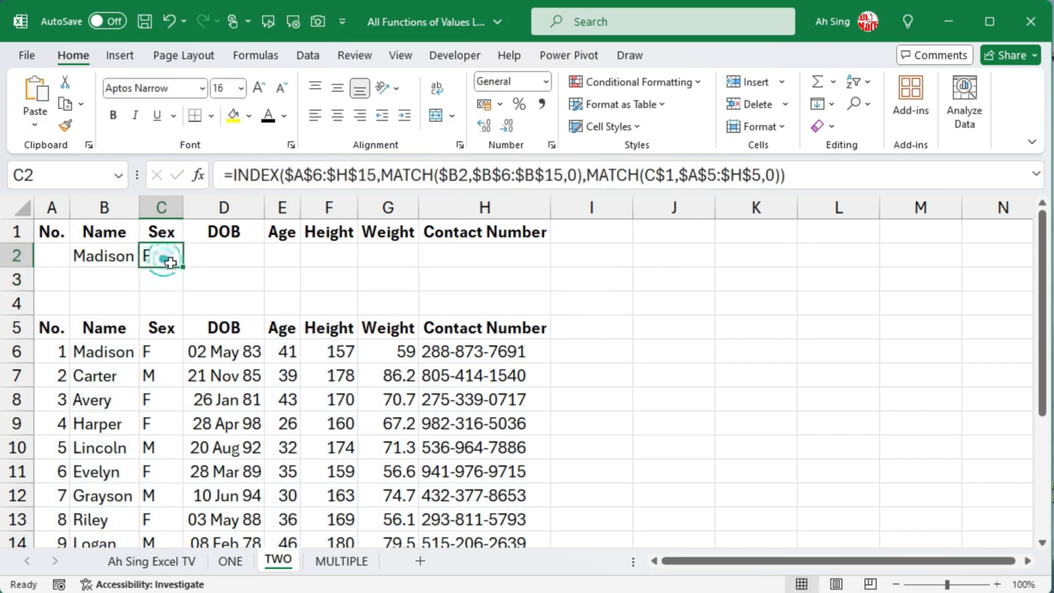
left_click_drag(182, 266, 537, 262)
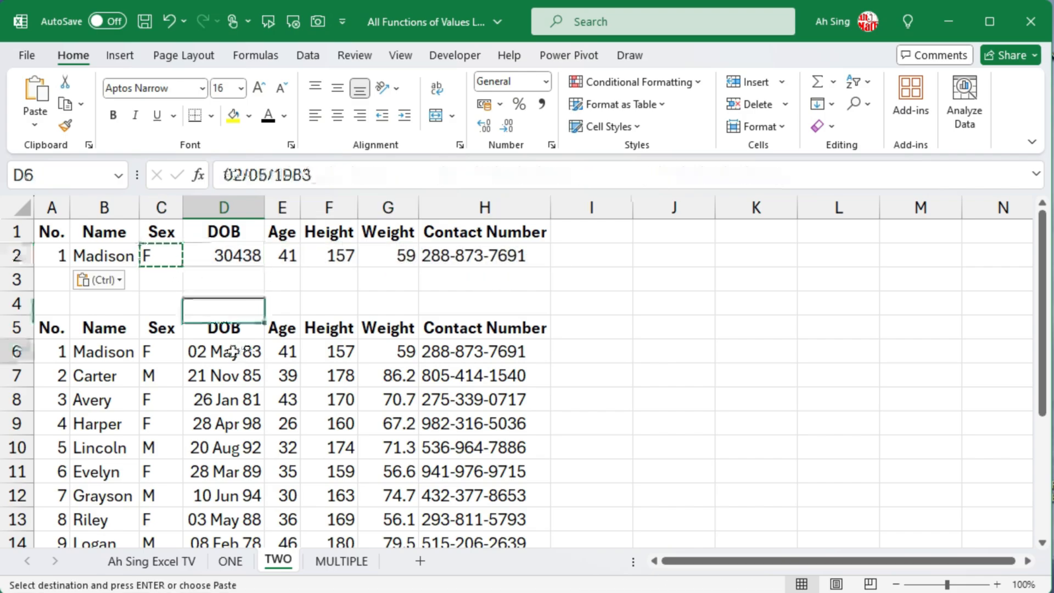
key("ctrl+c")
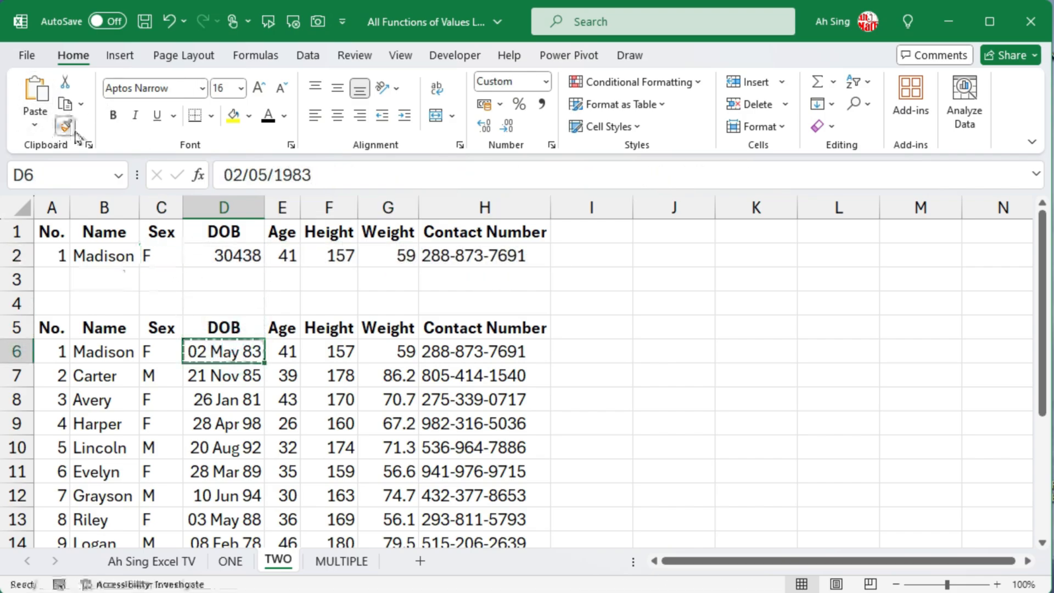
left_click(65, 126)
left_click(208, 254)
Choose the first name from the list of allowed values in B3.
left_click(110, 279)
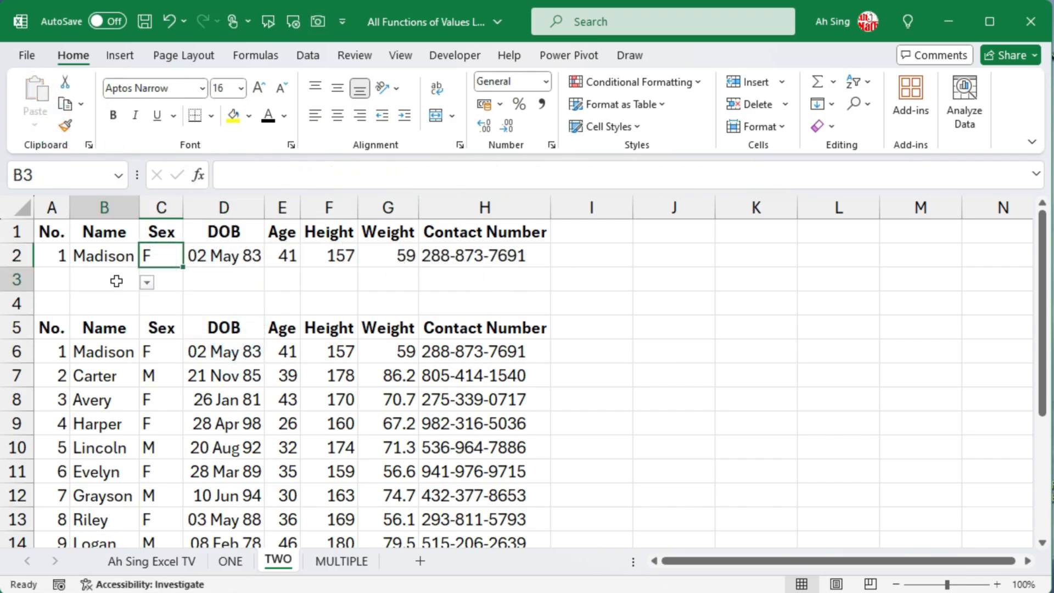
left_click(147, 283)
left_click(110, 301)
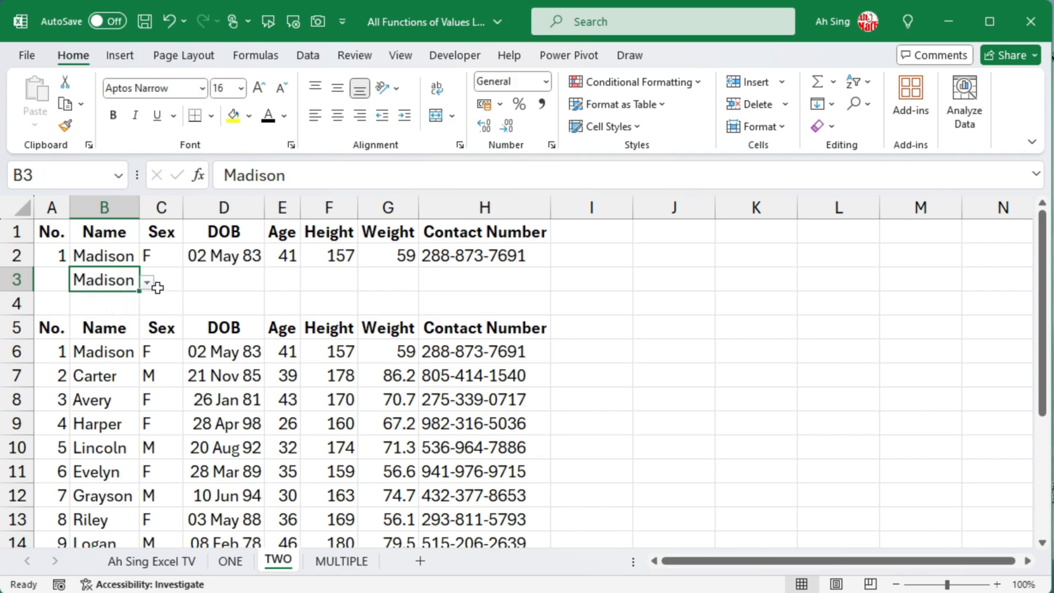
Begin an XLOOKUP formula in C3 with the column-locked reference $B3 as the lookup value.
left_click(176, 278)
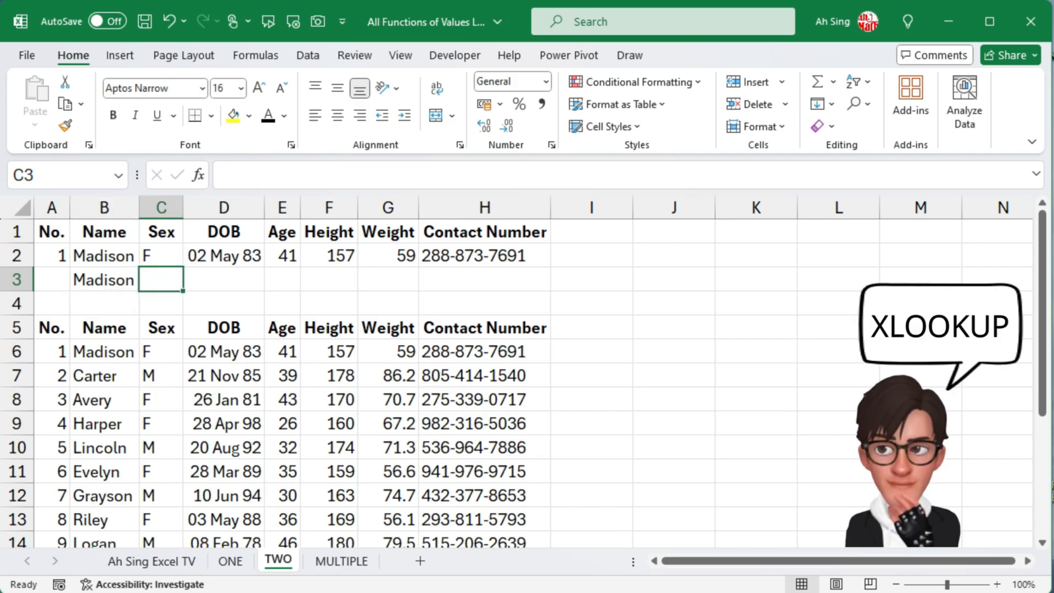
type("=xl")
key("Tab")
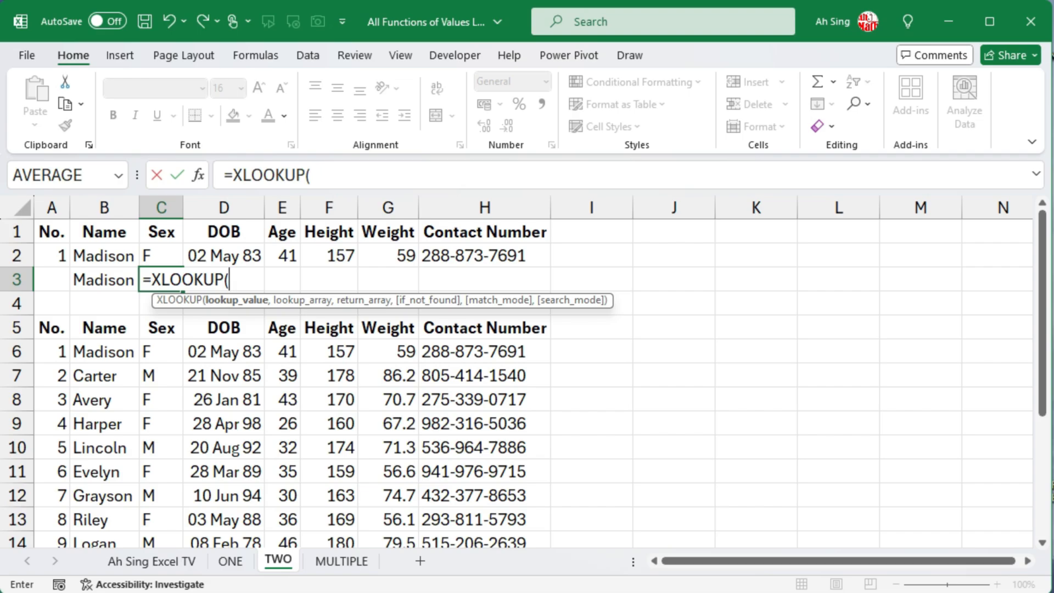
left_click(118, 283)
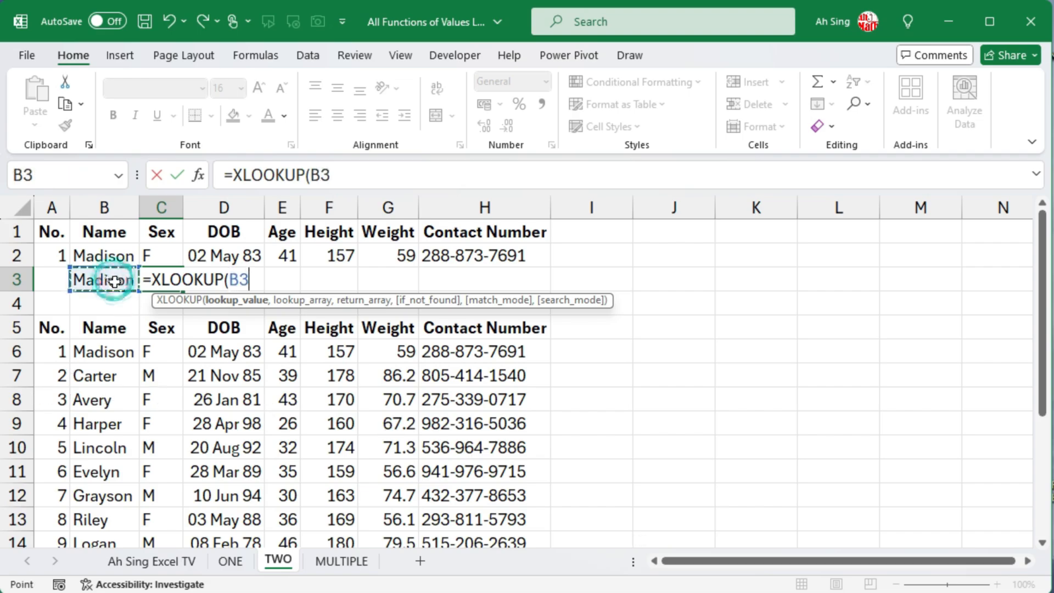
key("F4")
key("F4")
key("F4")
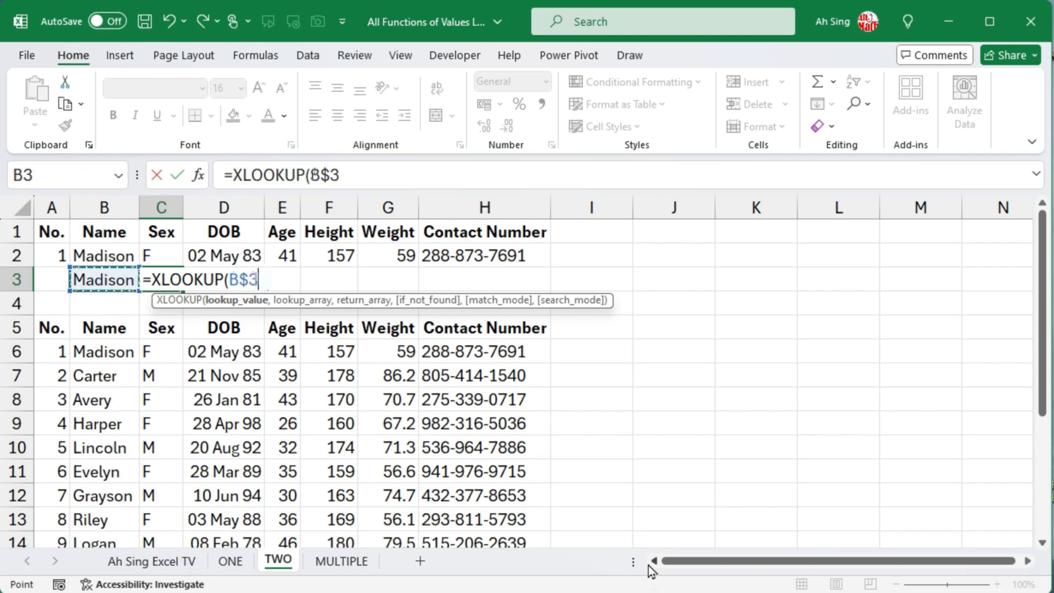
type(",")
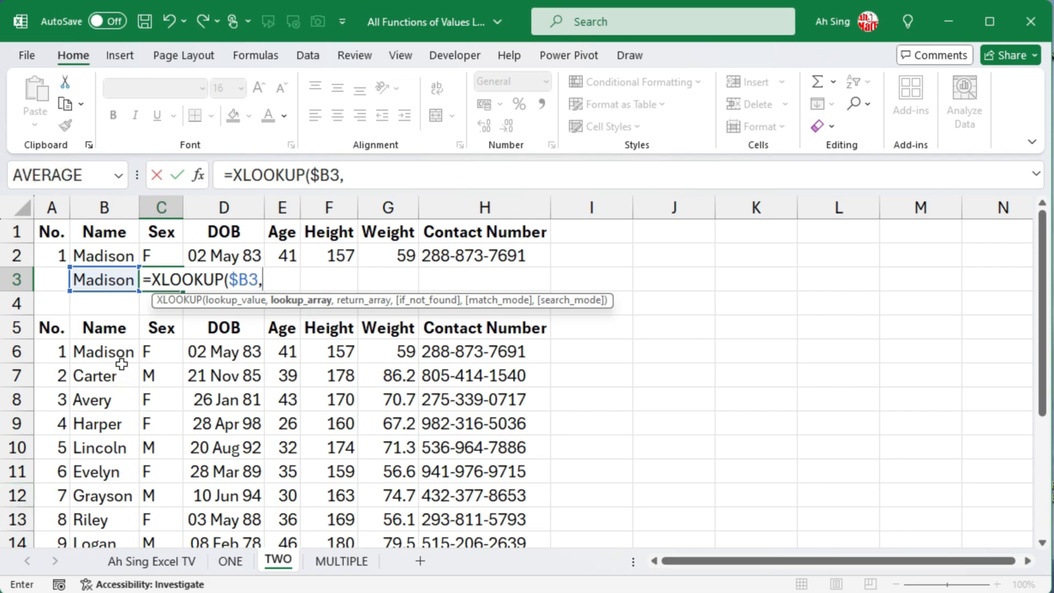
Set the absolute name range $B$6:$B$15 as XLOOKUP's lookup array in C3.
left_click(115, 354)
key("ctrl+shift+Down")
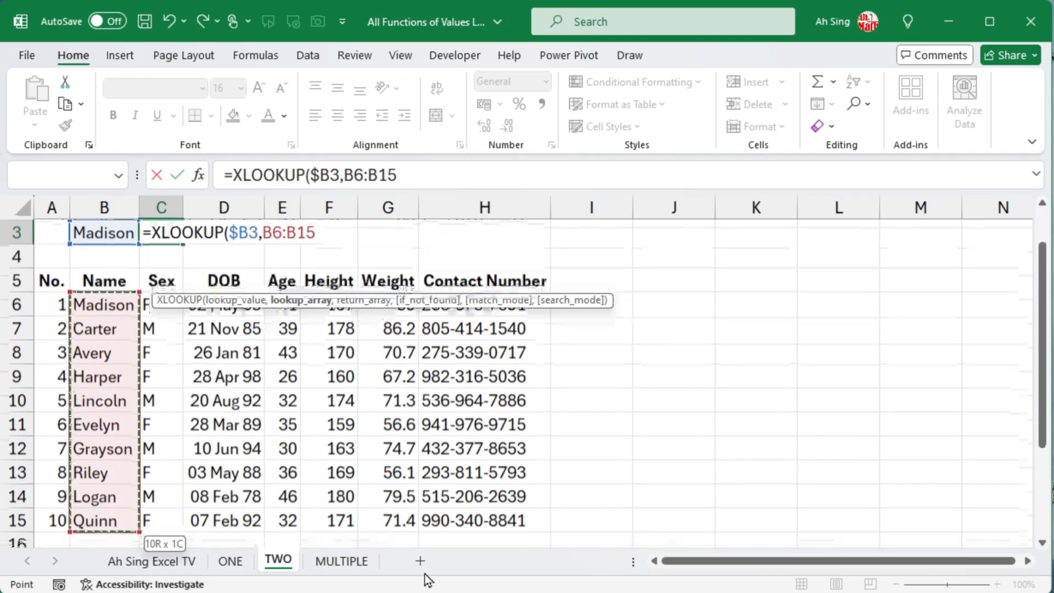
key("F4")
type(",")
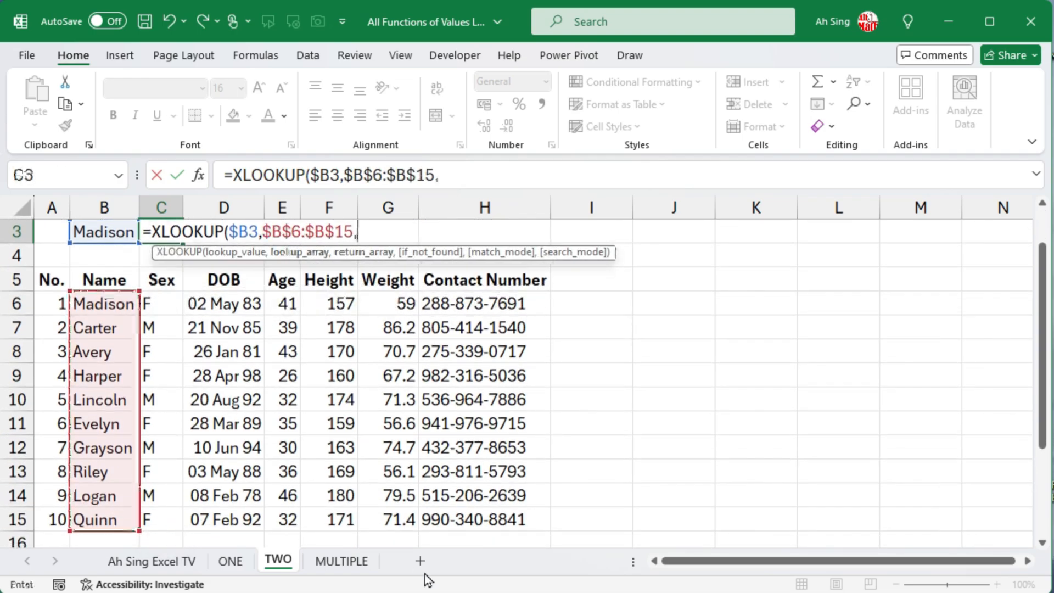
Complete the XLOOKUP formula in C3 with the absolute range $C$6:$H$15 as the return array.
left_click(157, 303)
key("ctrl+shift+Right")
key("ctrl+shift+Down")
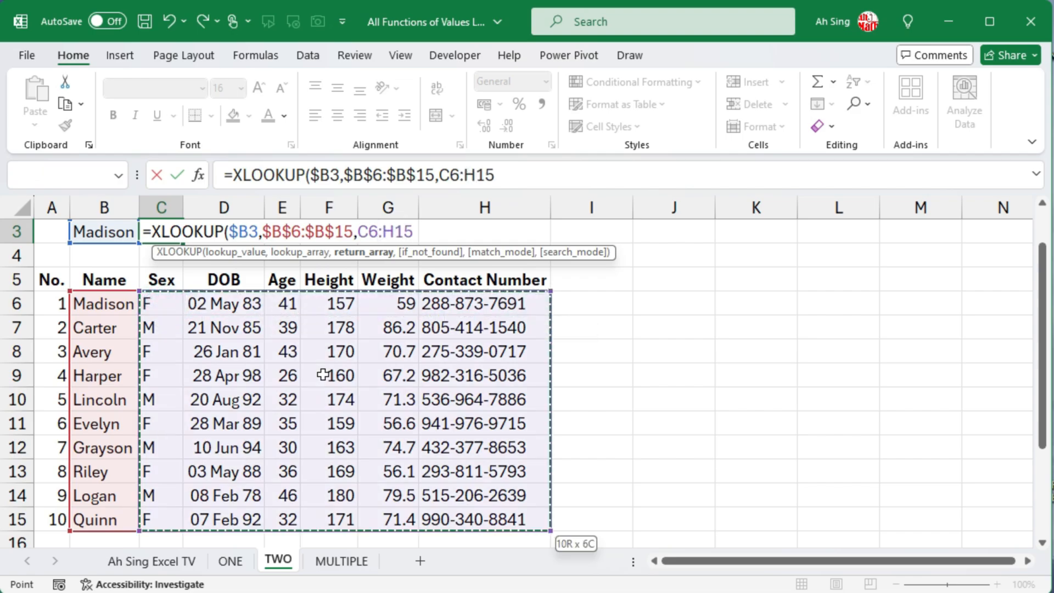
key("F4")
key("ctrl+Return")
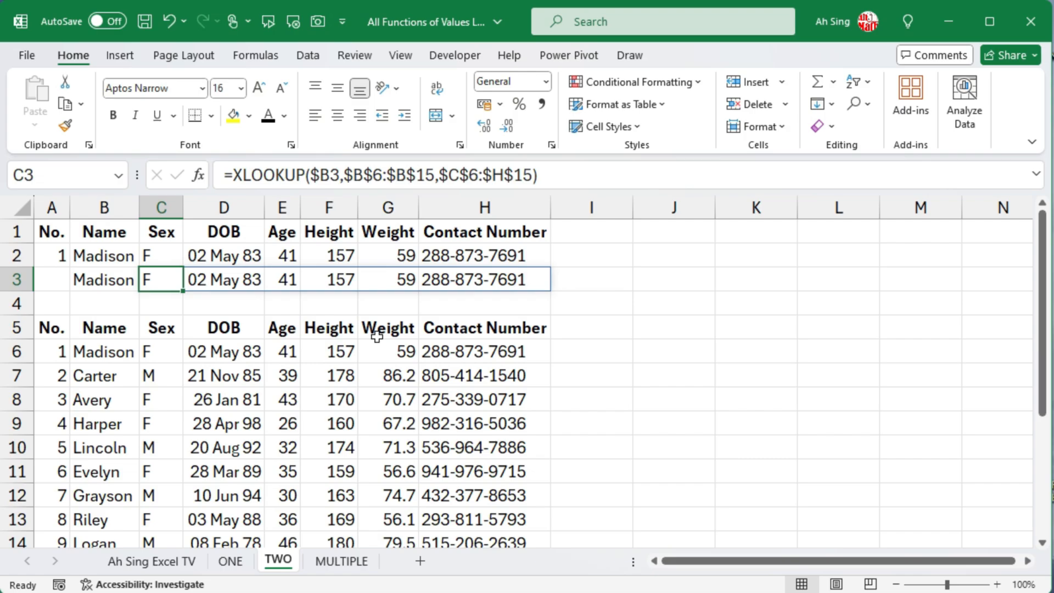
Swap the upper table's height and weight headers by entering Weight in F1 and Height in G1.
left_click(339, 231)
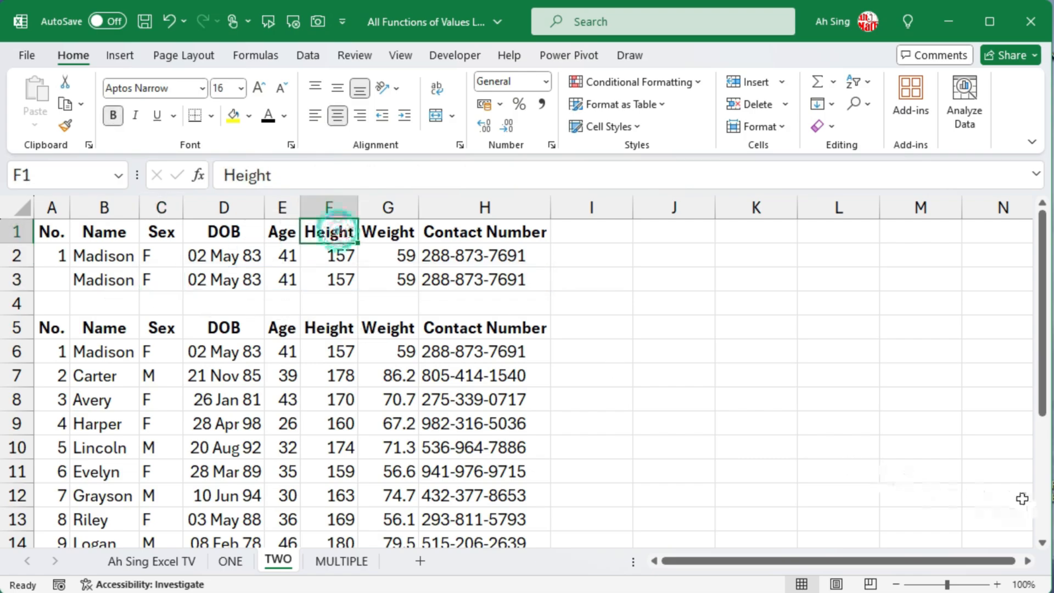
type("Weight")
key("Tab")
type("Height")
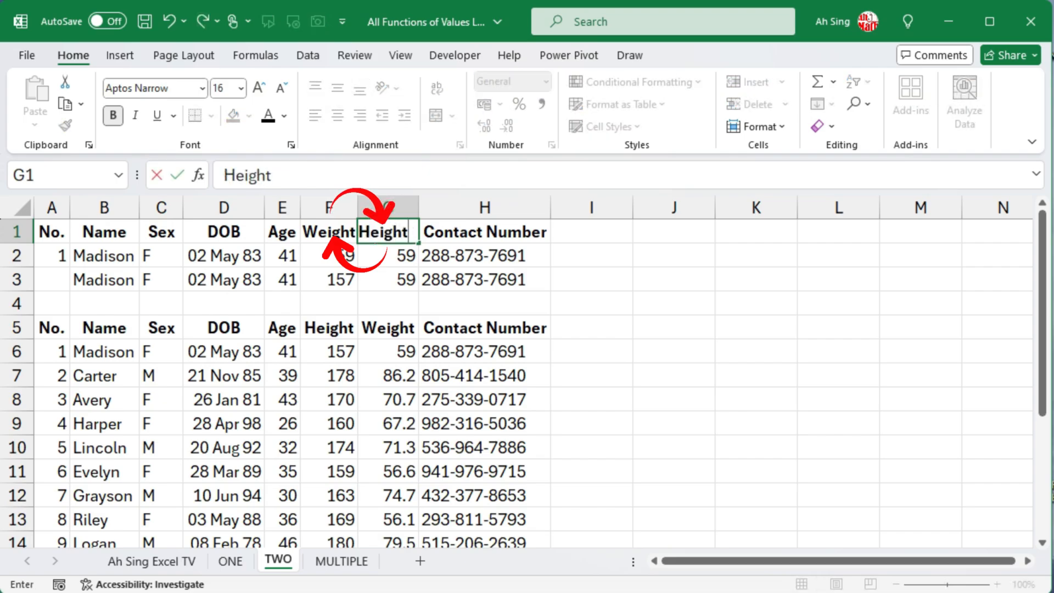
key("Return")
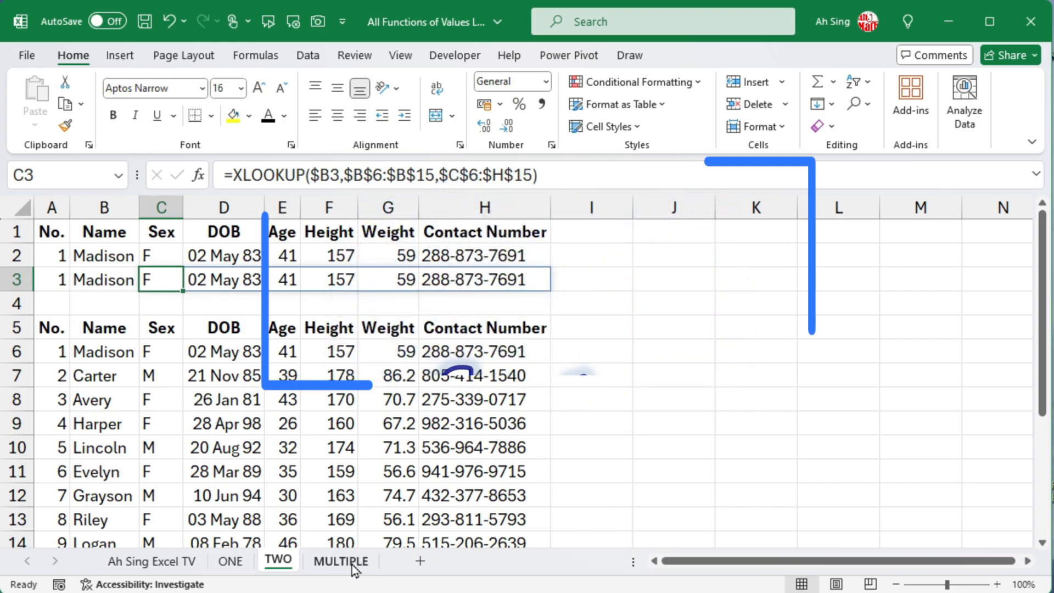
On the MULTIPLE sheet, begin a DGET formula in J7 with the absolute range $A$1:$H$11 as the database.
left_click(351, 563)
type("=")
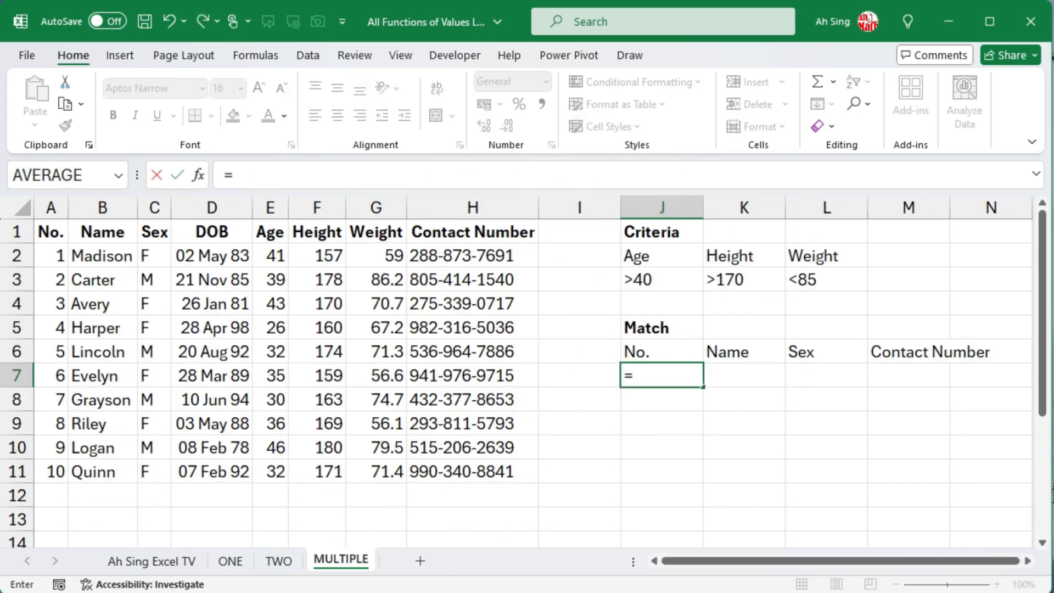
type("dg")
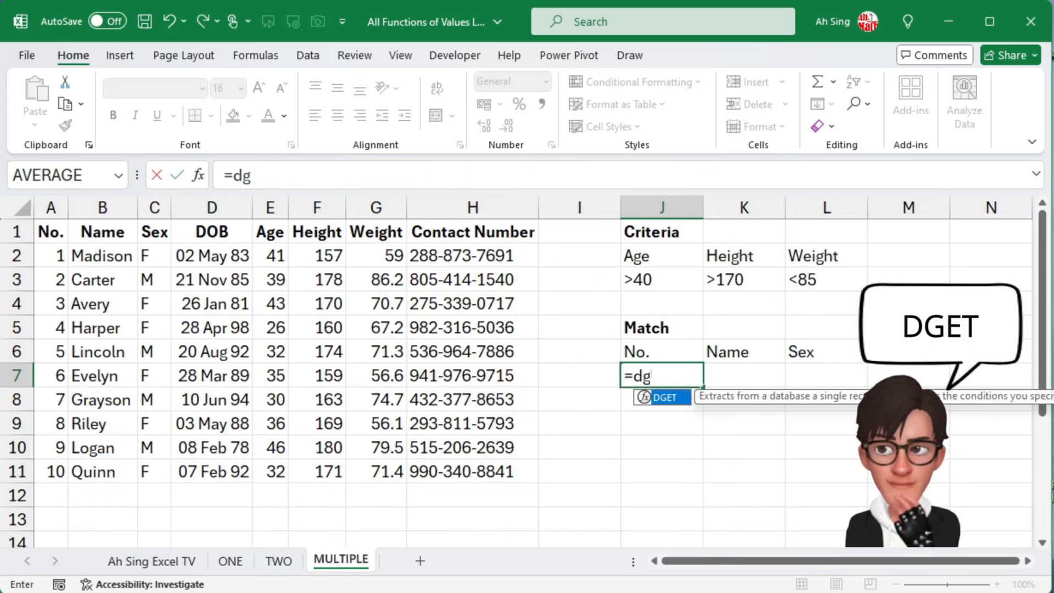
key("Tab")
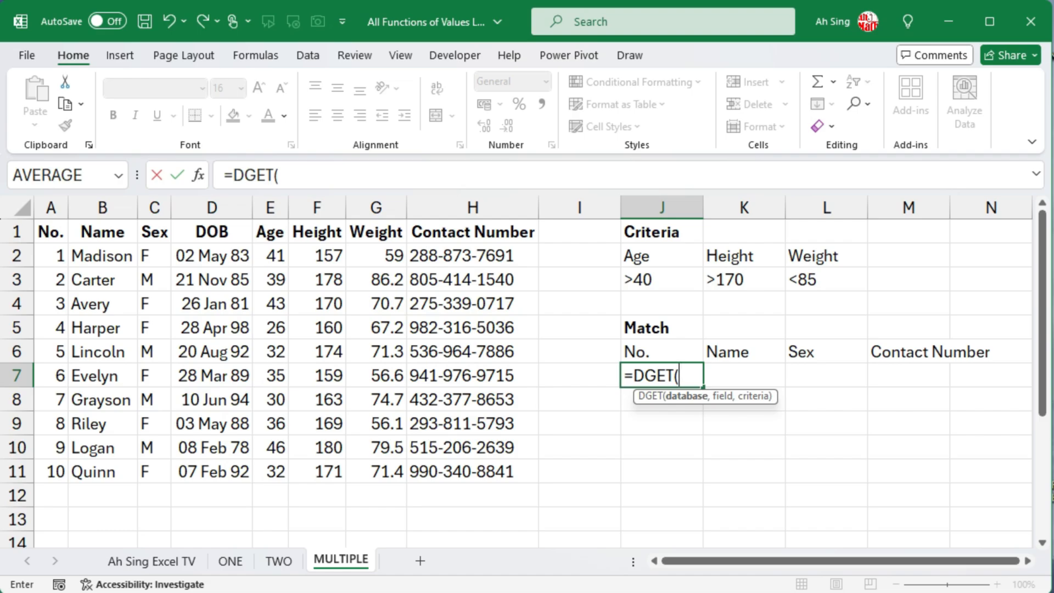
left_click_drag(49, 232, 447, 471)
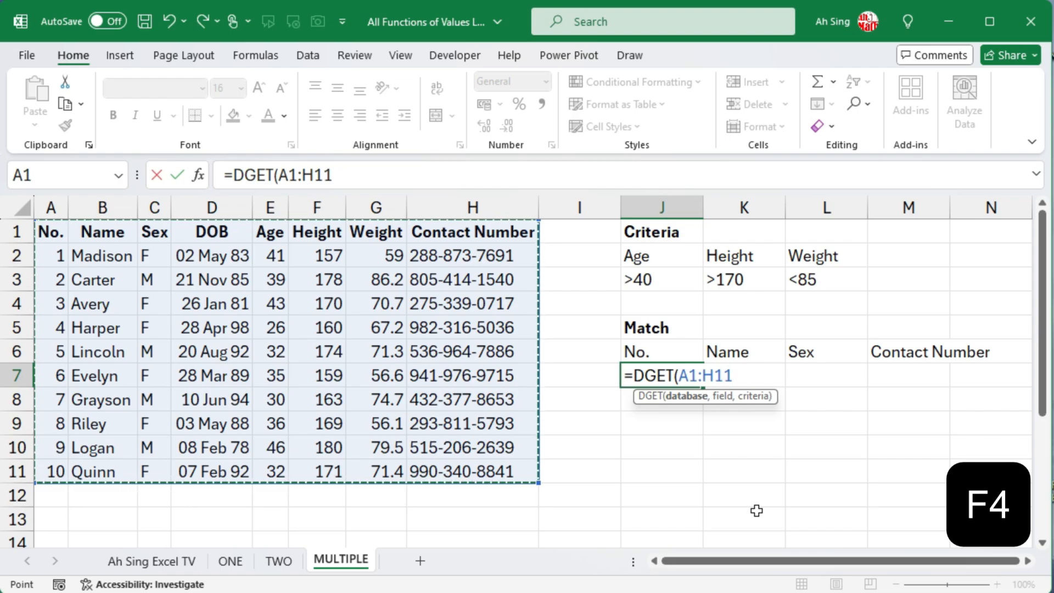
key("F4")
type(",")
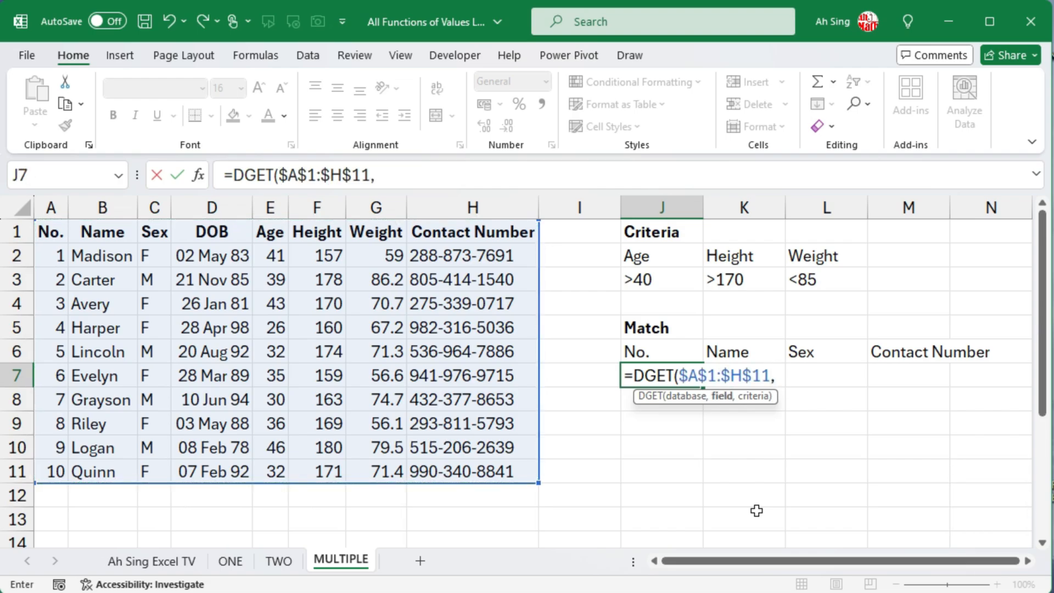
Set the row-locked header reference J$6 as DGET's field argument.
left_click(677, 351)
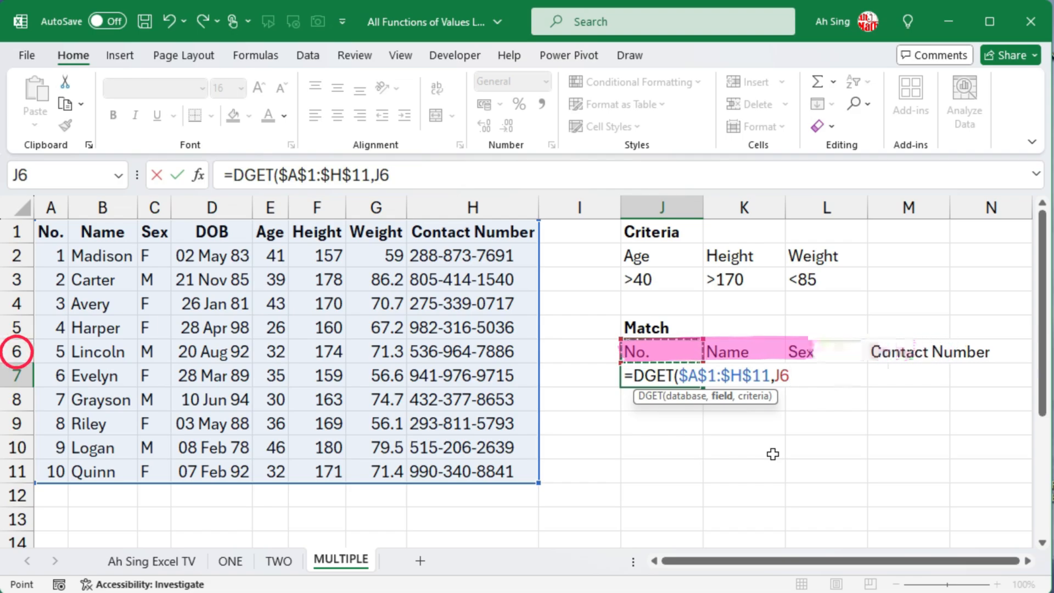
key("F4")
key("F4")
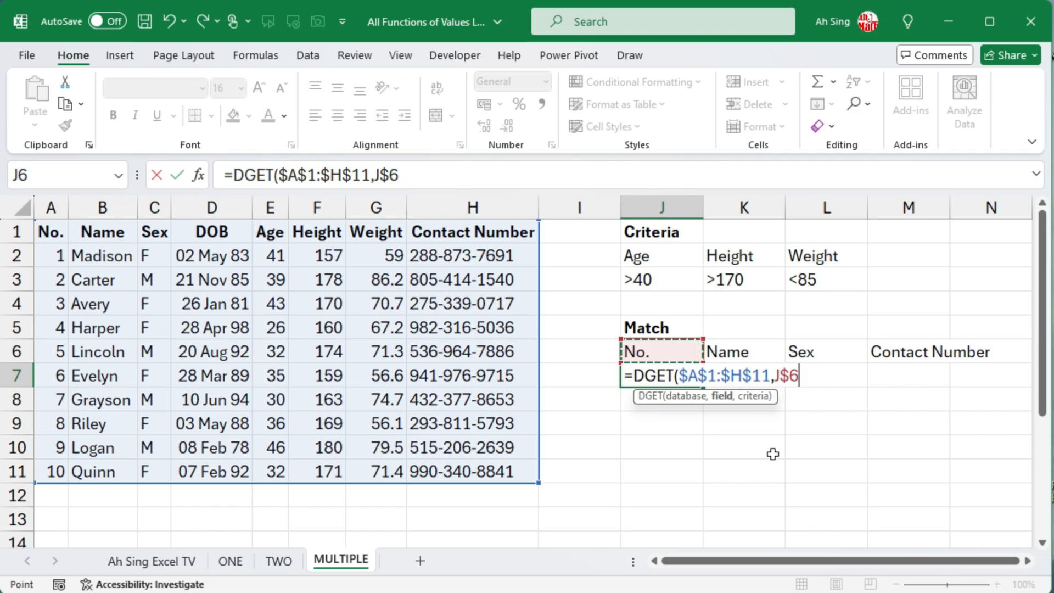
type(",")
Complete the DGET formula with the absolute criteria range $J$2:$L$3, and copy it across to K7:M7.
left_click_drag(648, 256, 859, 281)
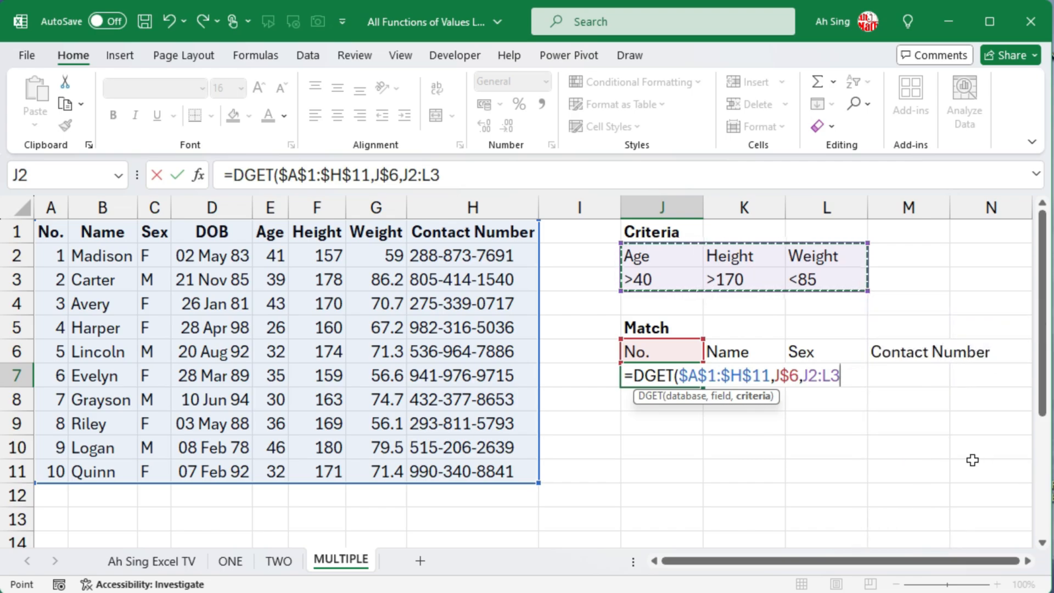
key("F4")
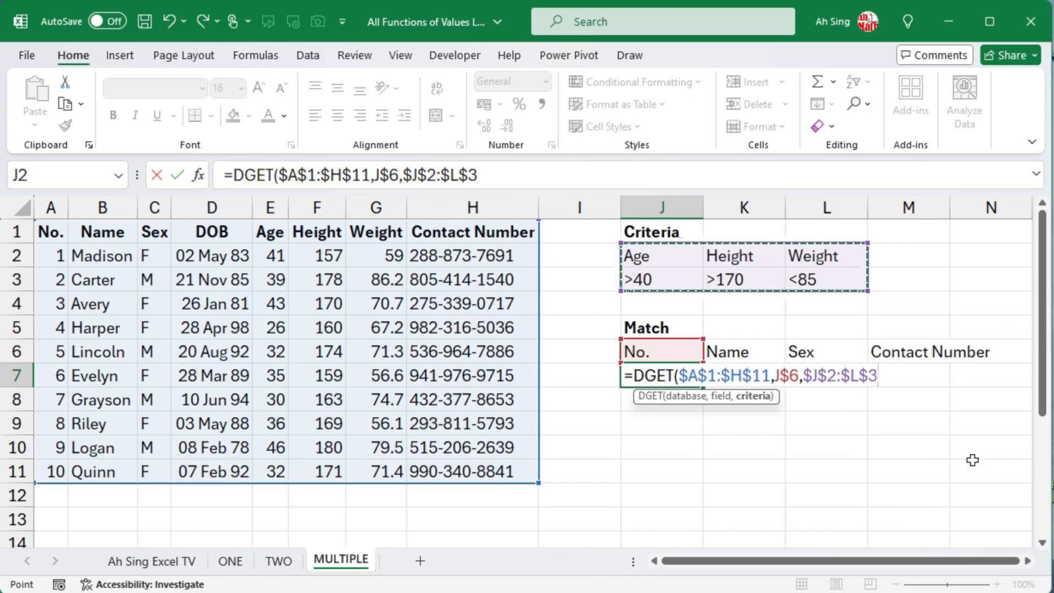
key("Return")
left_click(681, 372)
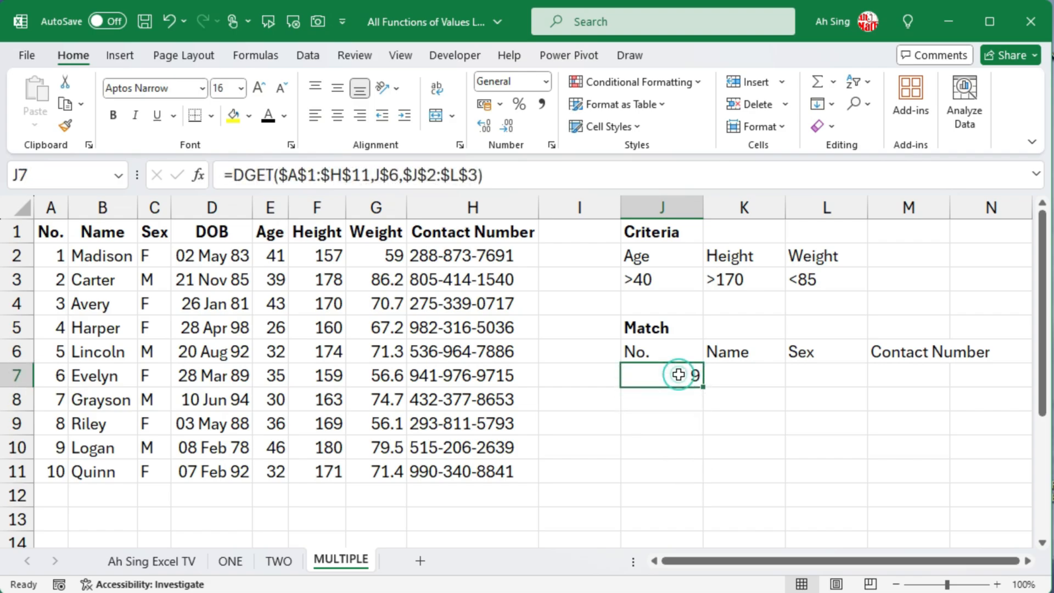
left_click_drag(703, 386, 939, 384)
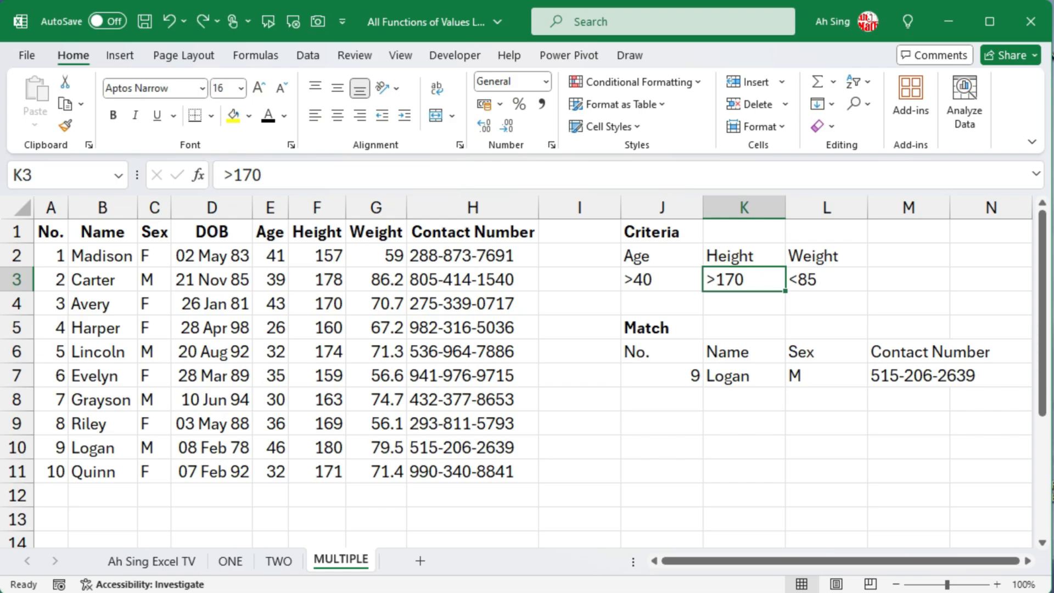
Change the Height criterion in K3 to <180 and label the result row DGET in I7.
type("<180")
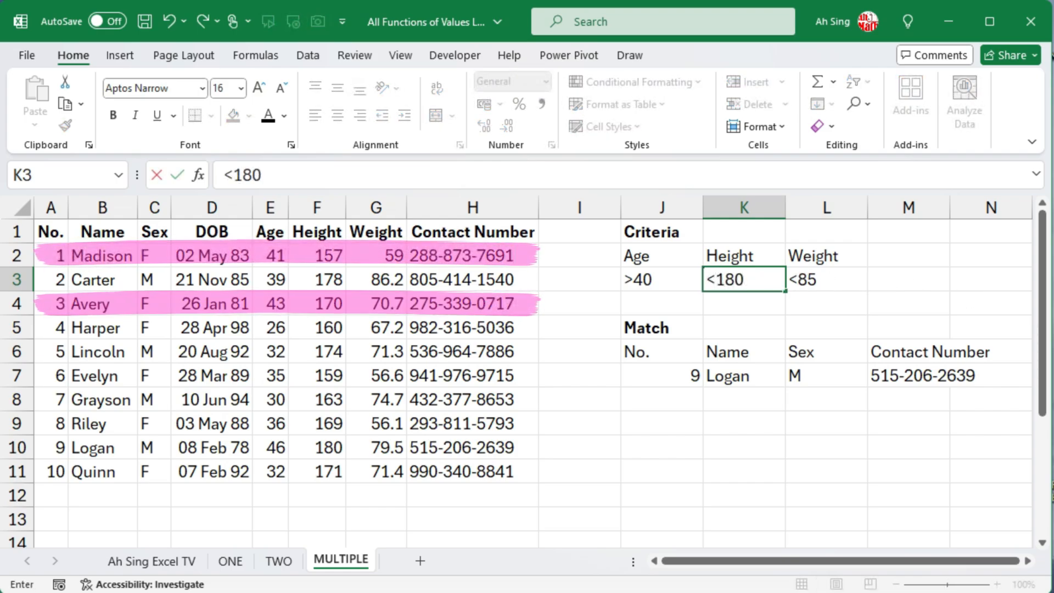
key("Return")
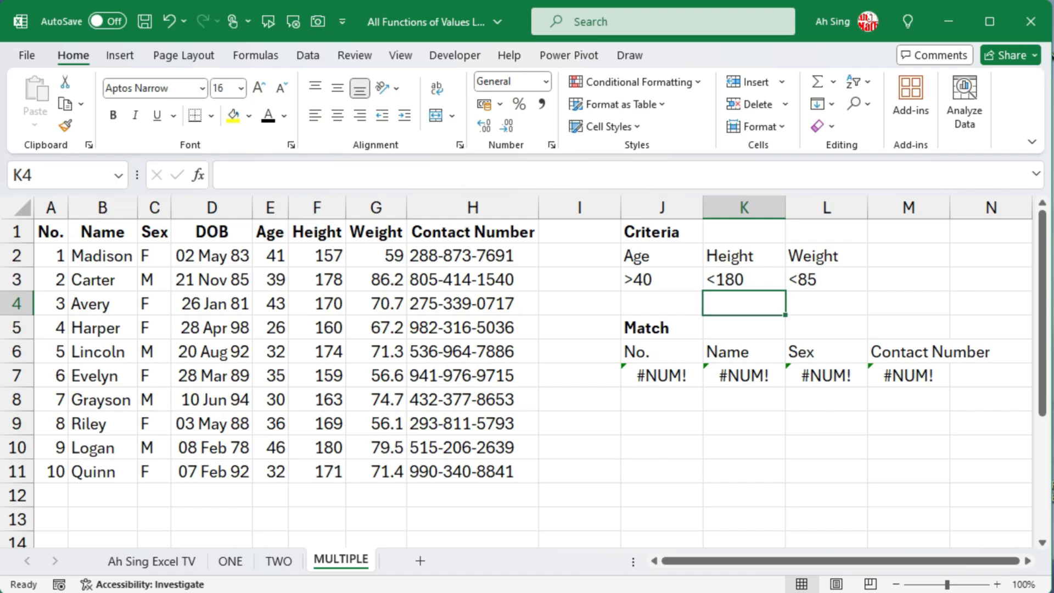
left_click(576, 375)
type("DGET")
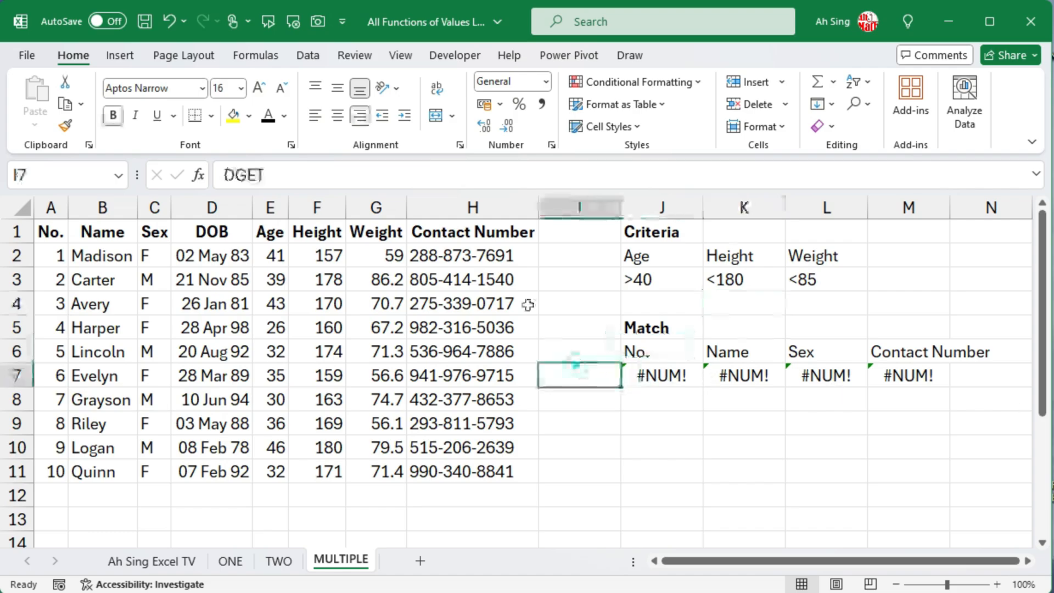
Begin a FILTER formula in J9 with the data range A2:H11 as the array.
left_click(626, 424)
type("=fil")
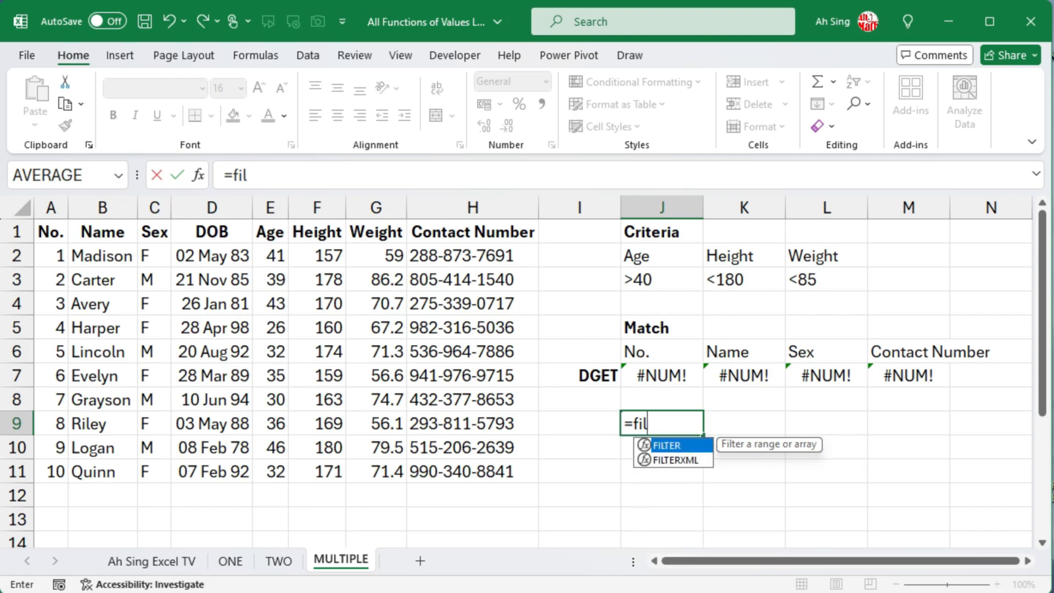
key("Tab")
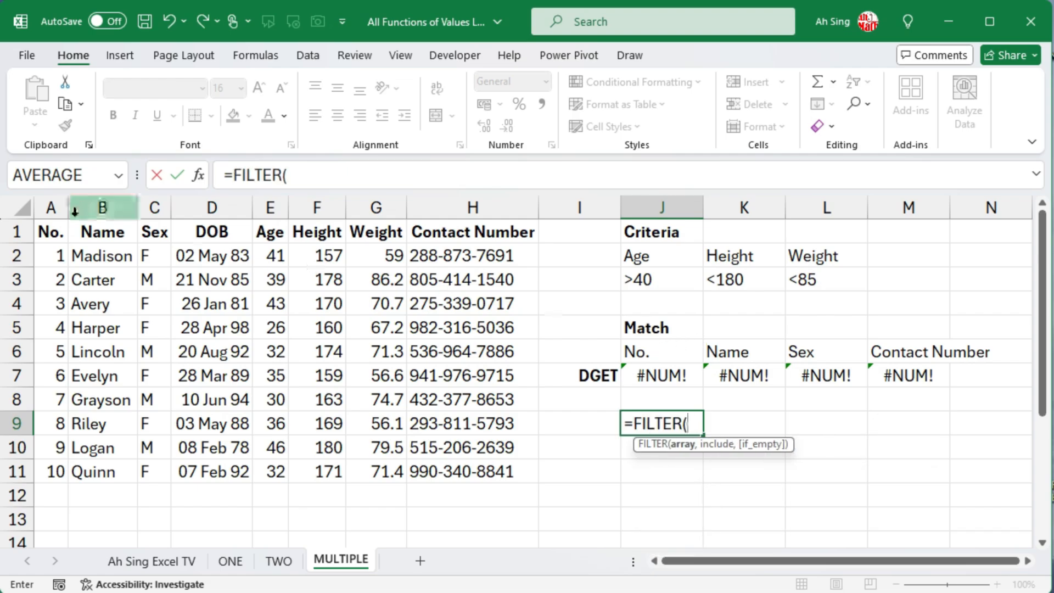
left_click_drag(52, 256, 494, 473)
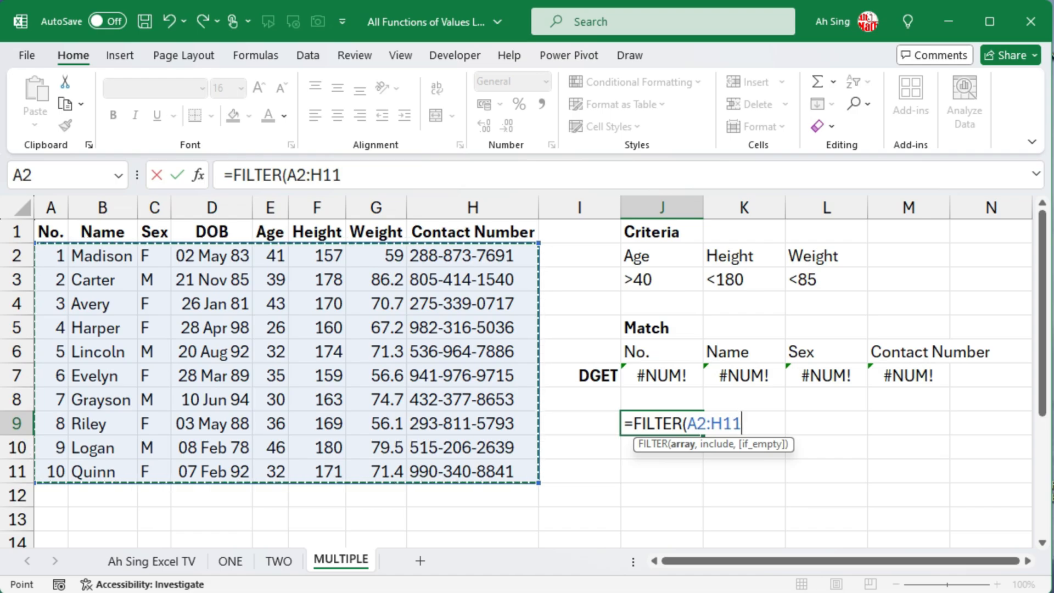
type(",")
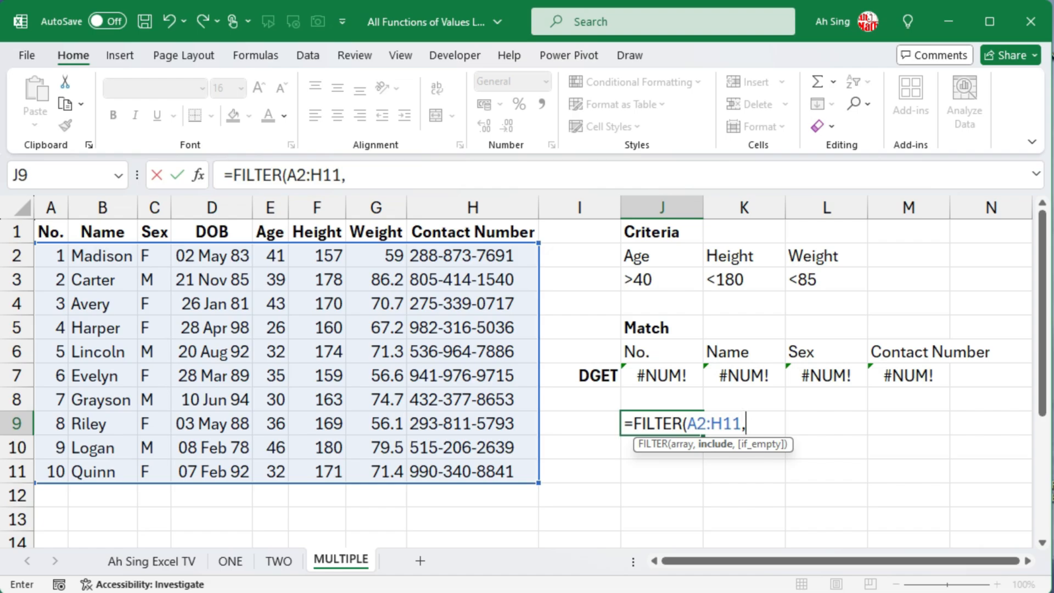
Add the parenthesised FILTER conditions E2:E11>40, F2:F11<180 and G2:G11<85 to the include argument.
type("(")
left_click_drag(275, 256, 271, 472)
type(">40)(")
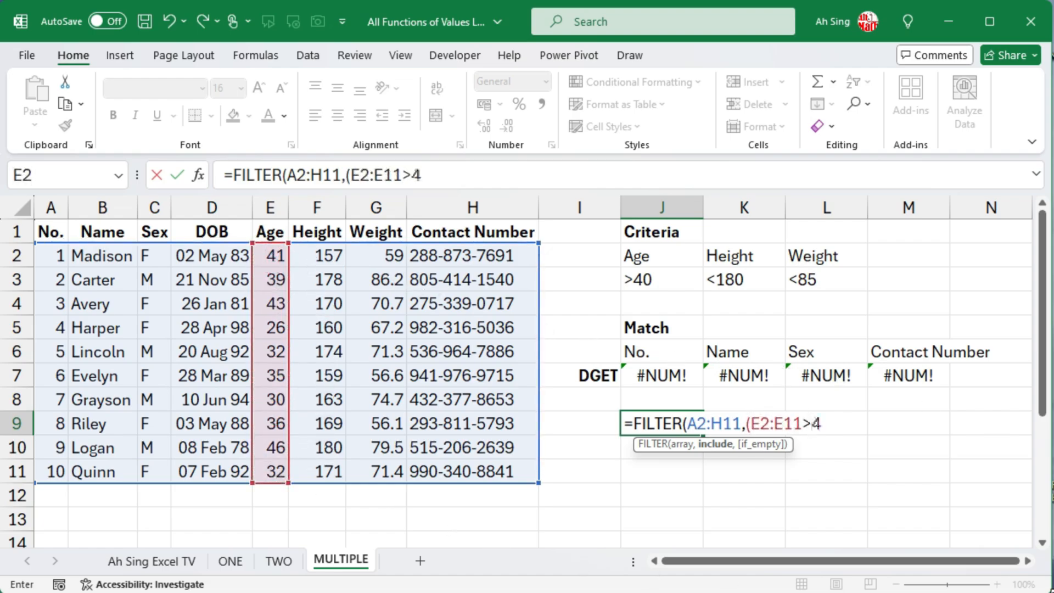
left_click(328, 253)
left_click_drag(328, 252, 329, 472)
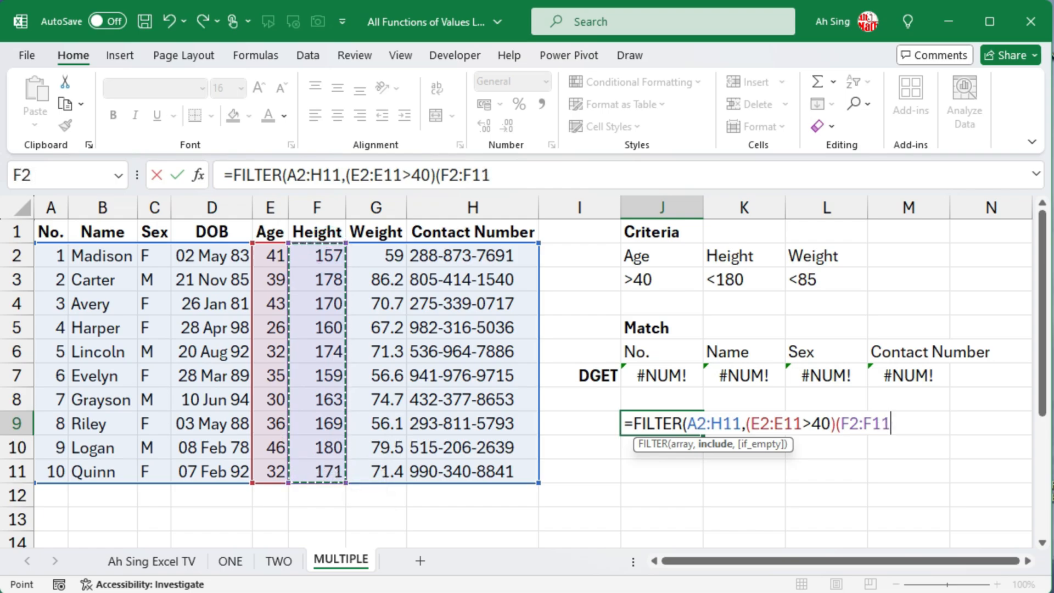
type("<180")
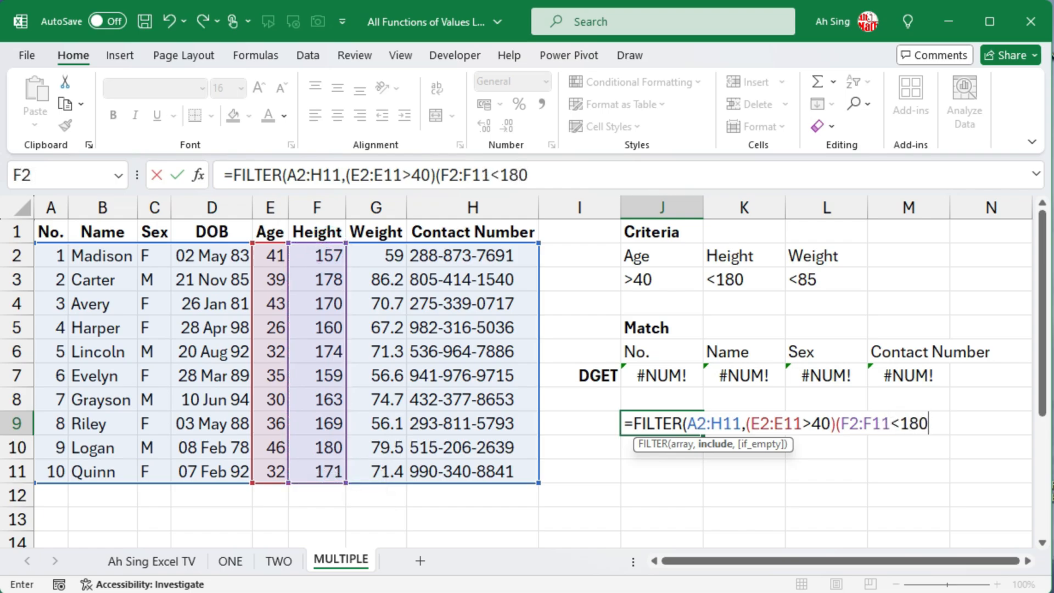
type(")(")
left_click_drag(376, 255, 376, 471)
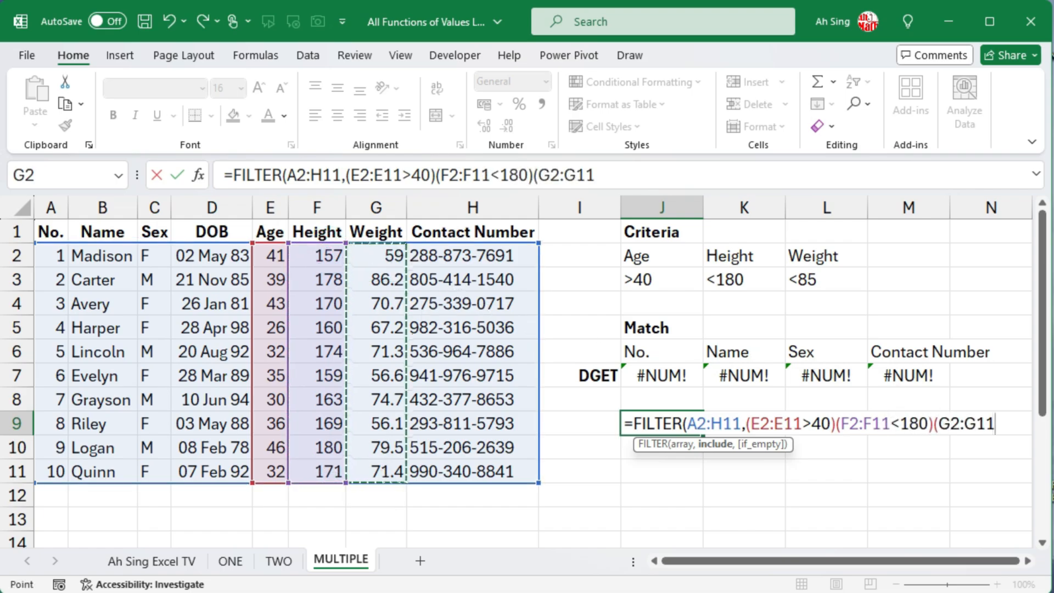
type("<85)")
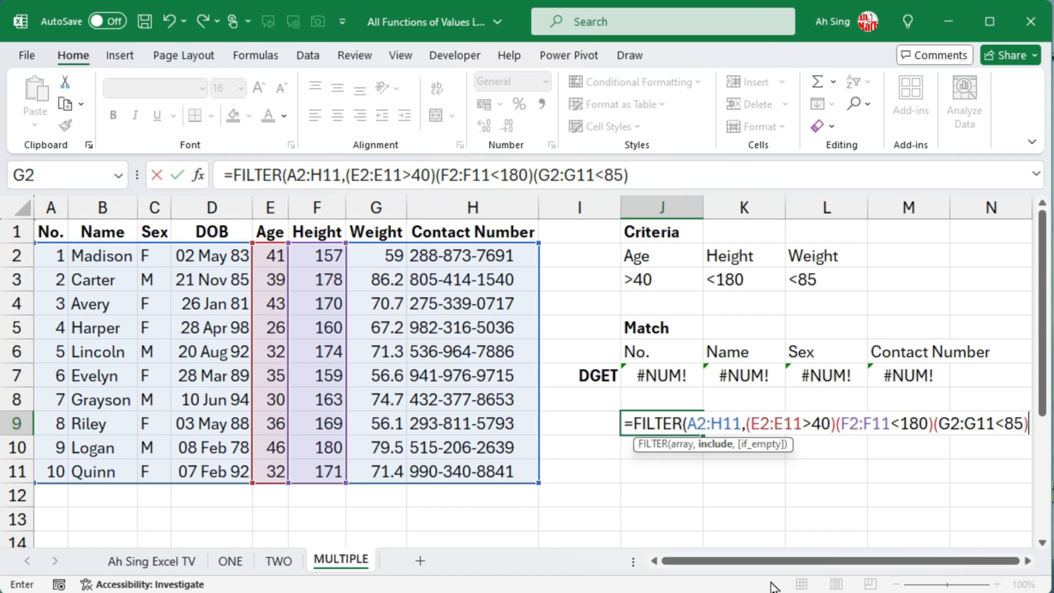
Join the three FILTER conditions with * so that all must be met, then close and enter the formula.
left_click(835, 425)
type("+")
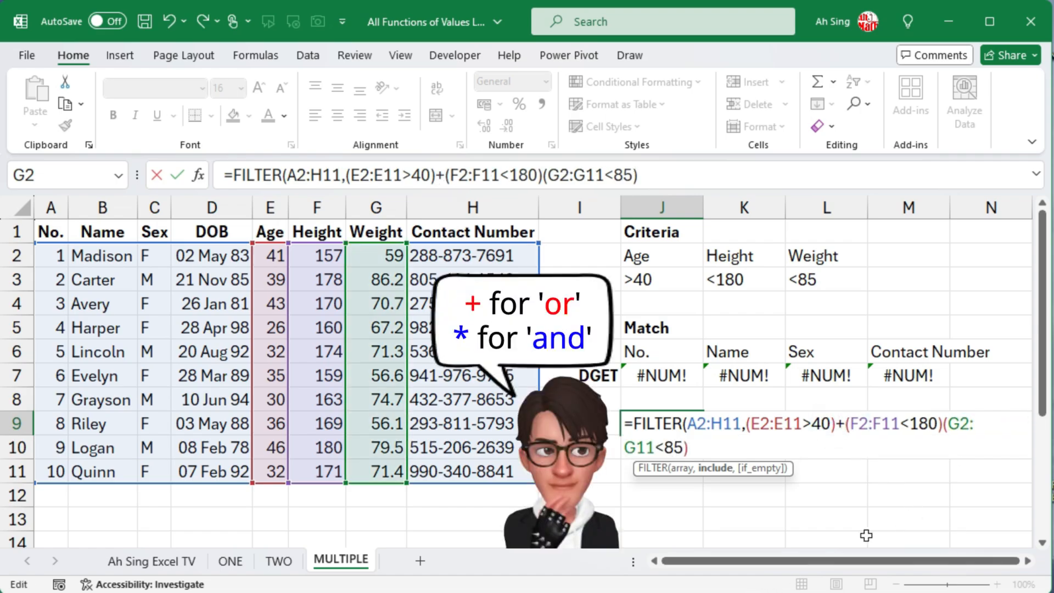
key("BackSpace")
type("*")
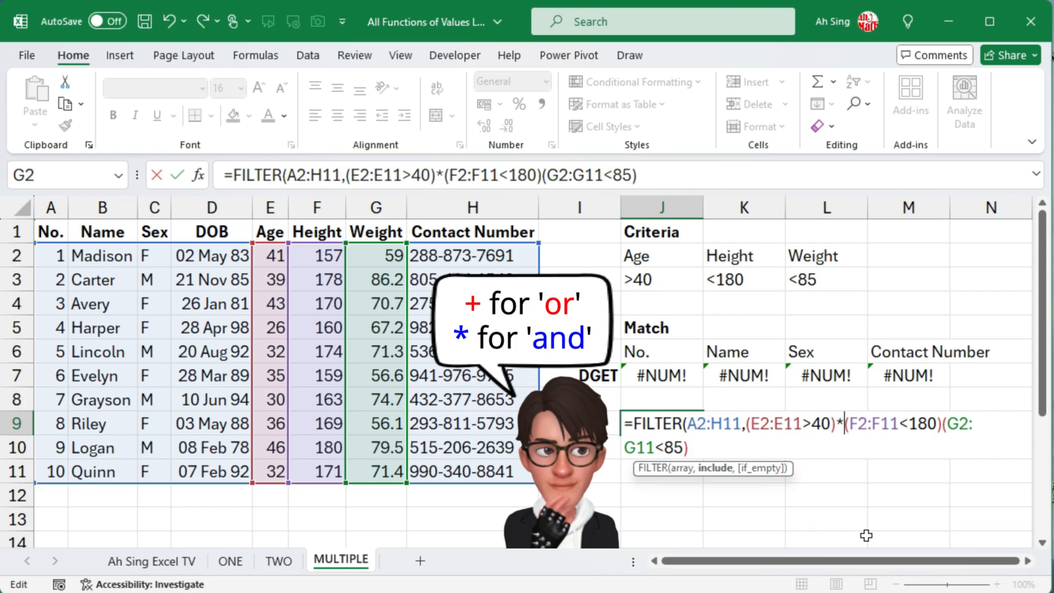
left_click(943, 424)
type("*")
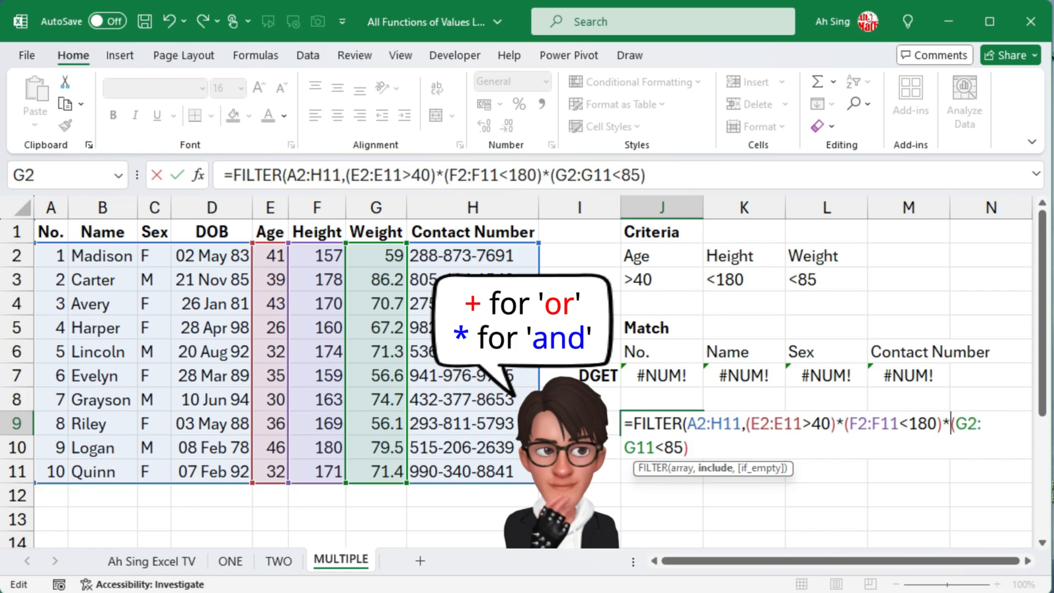
left_click(691, 448)
type(")")
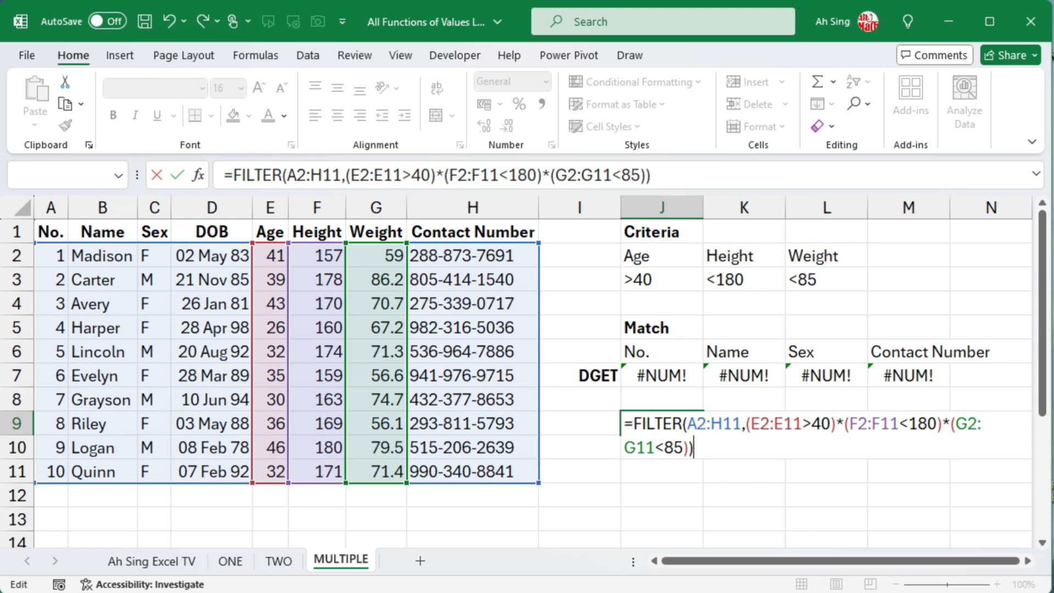
key("Return")
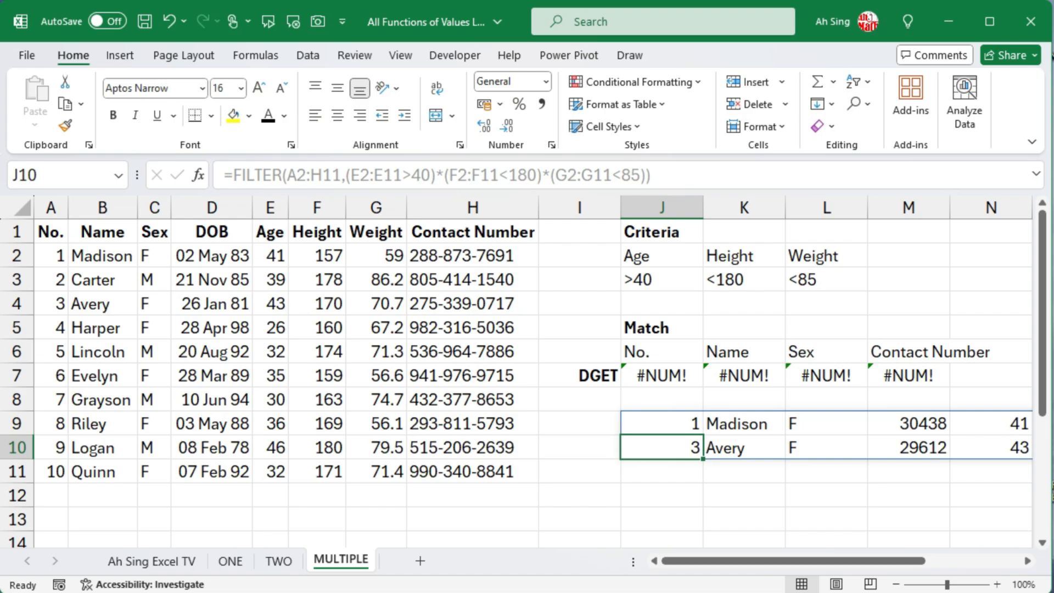
Wrap the FILTER formula in J9 in CHOOSECOLS, returning columns 1, 2, 3 and 8.
double_click(626, 423)
type("choo")
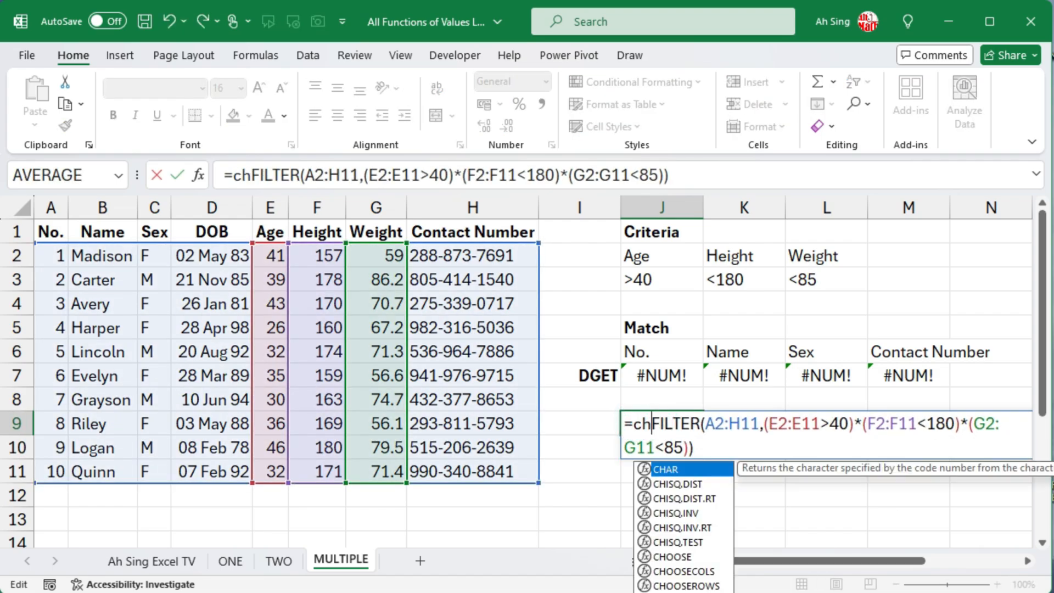
key("Down")
key("Tab")
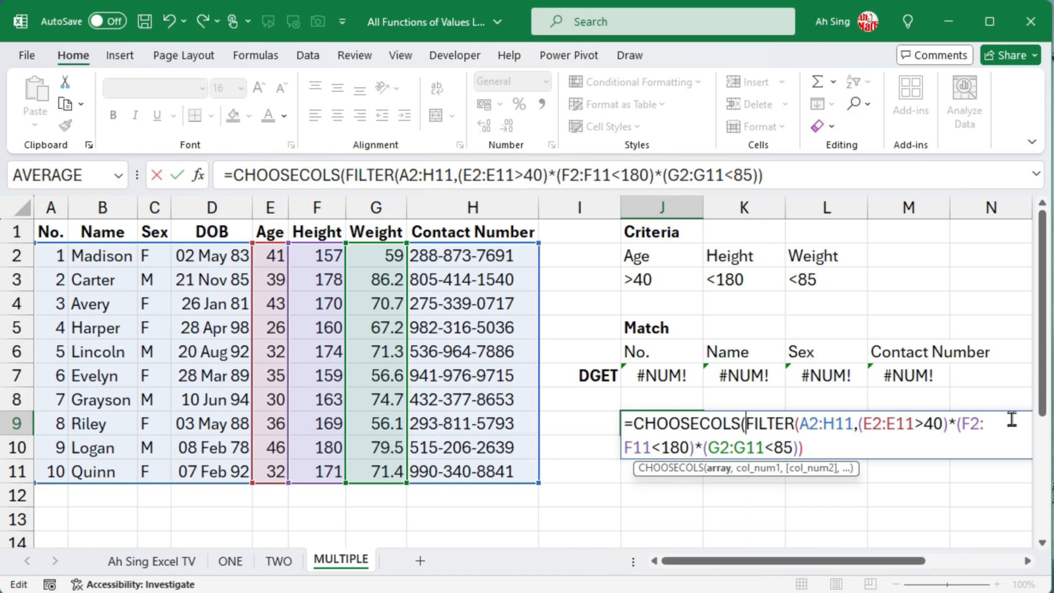
left_click(839, 451)
type(",1,2")
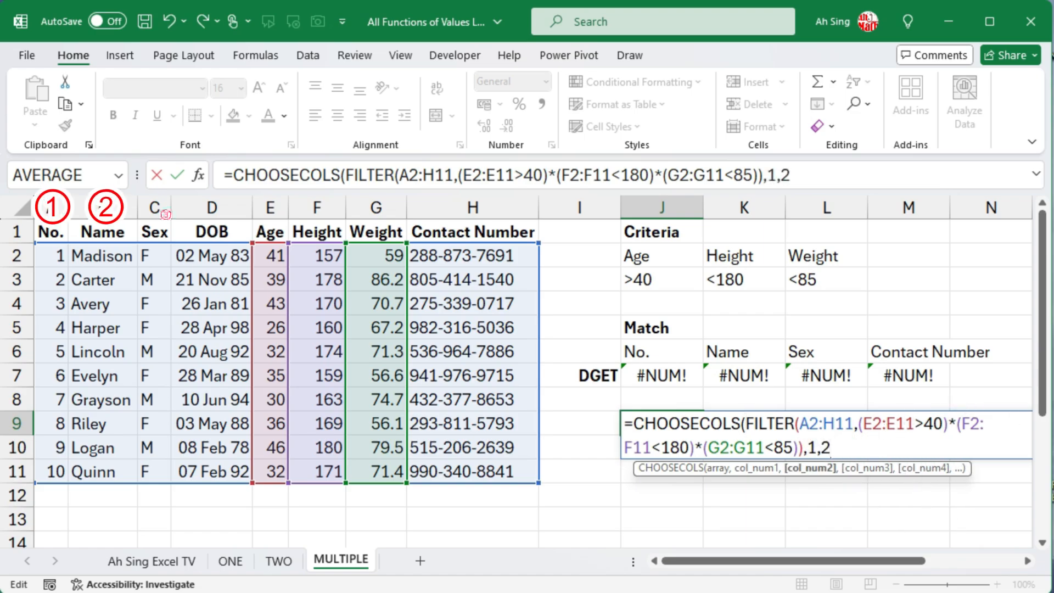
type(",3,8")
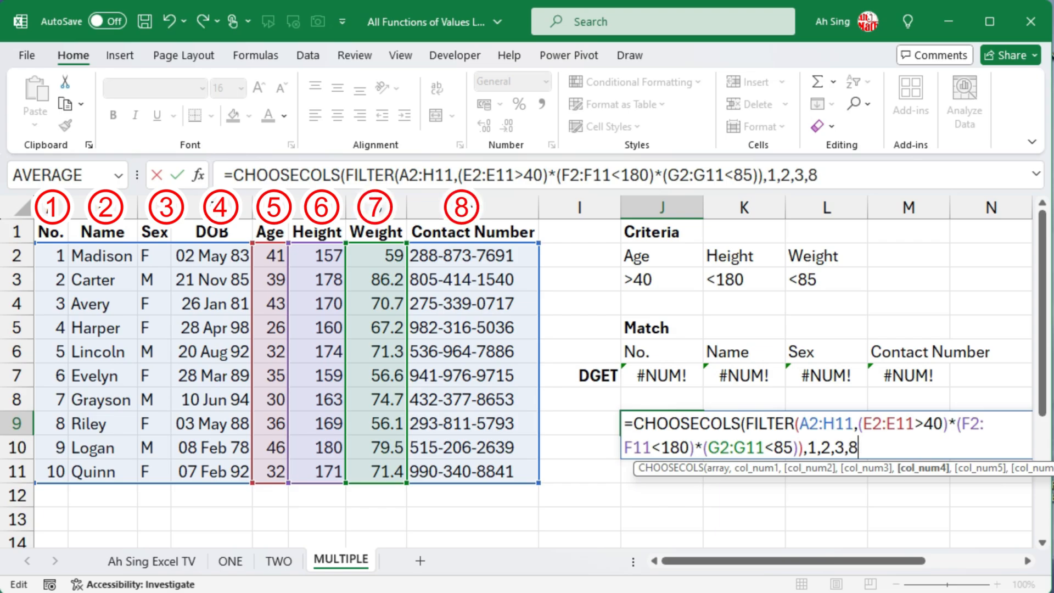
type(")")
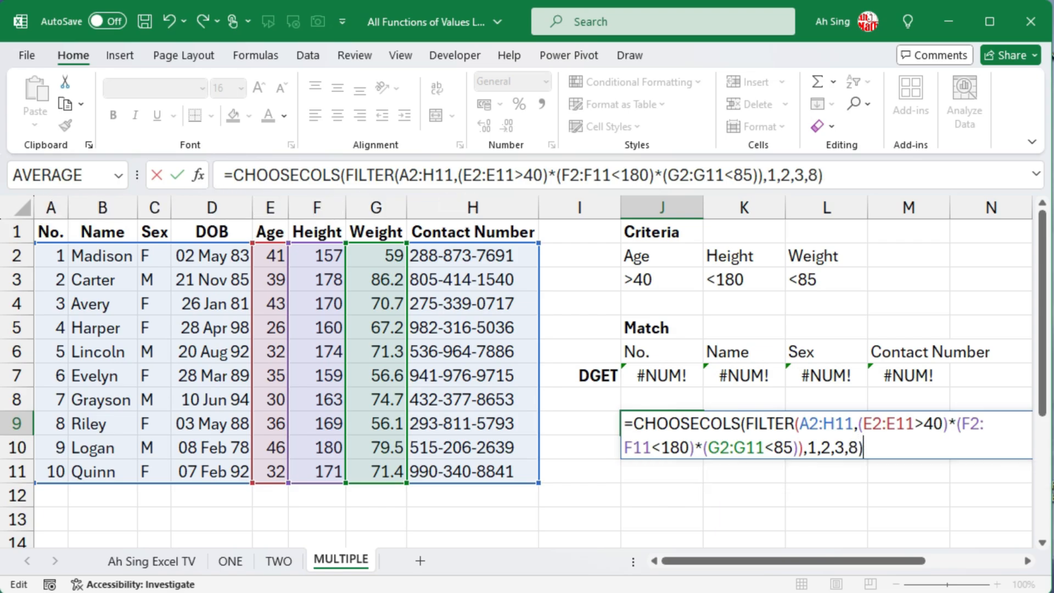
key("Return")
key("Up")
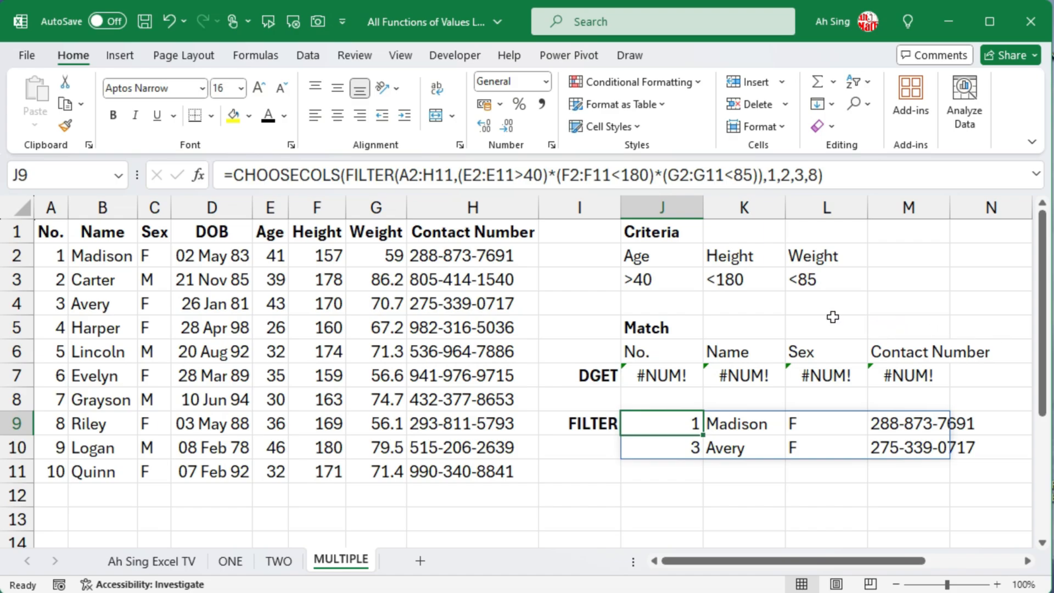
Change the Height criterion in K3 to <175.
left_click(739, 284)
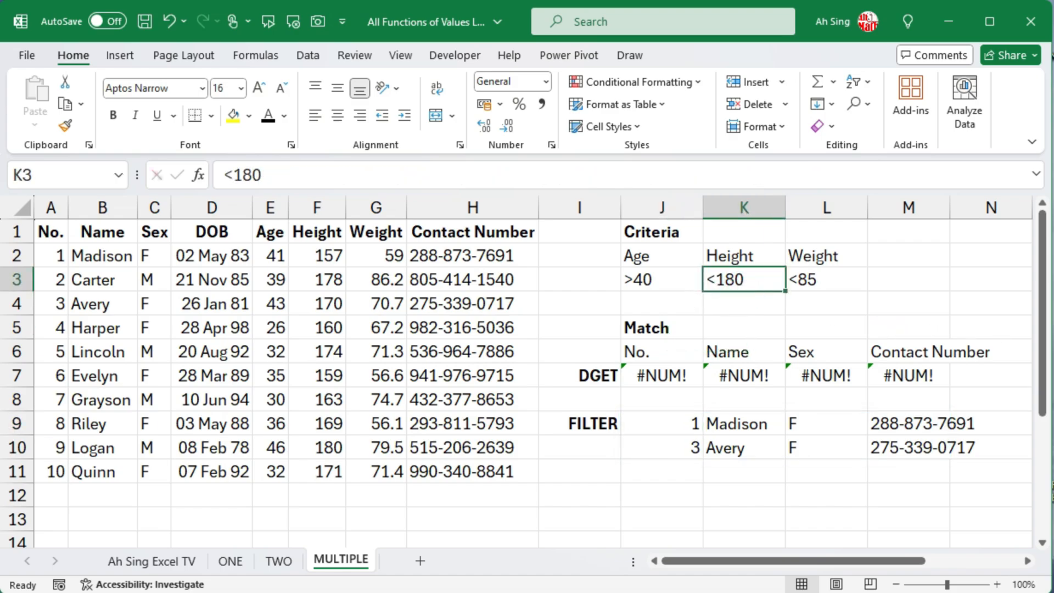
type("<175")
key("Return")
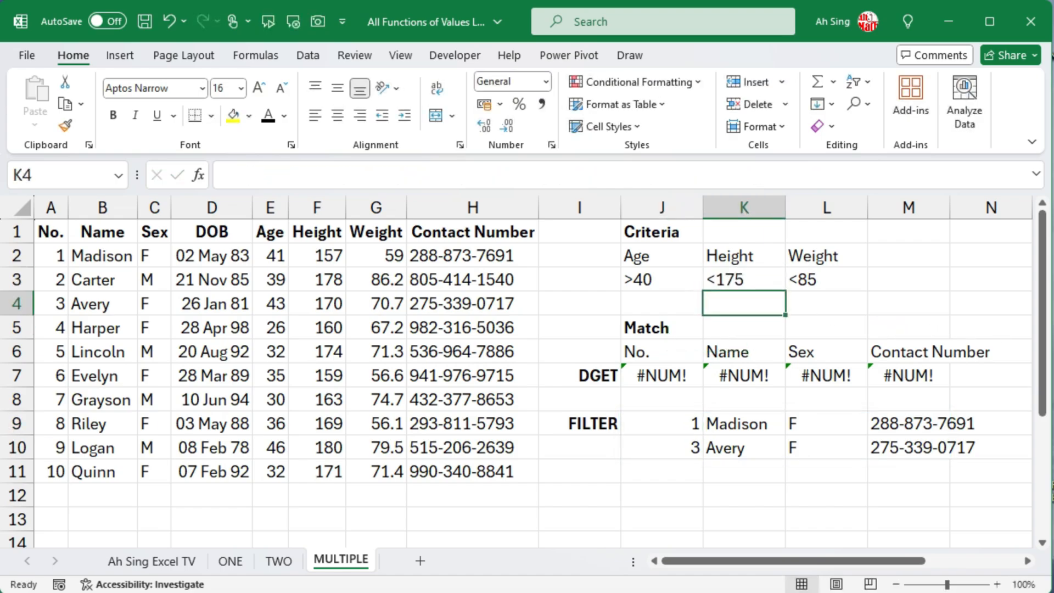
Replace the age condition in the J9 formula with ECELL(E2:E11,J3) so that it refers to the Age criterion cell.
left_click(662, 427)
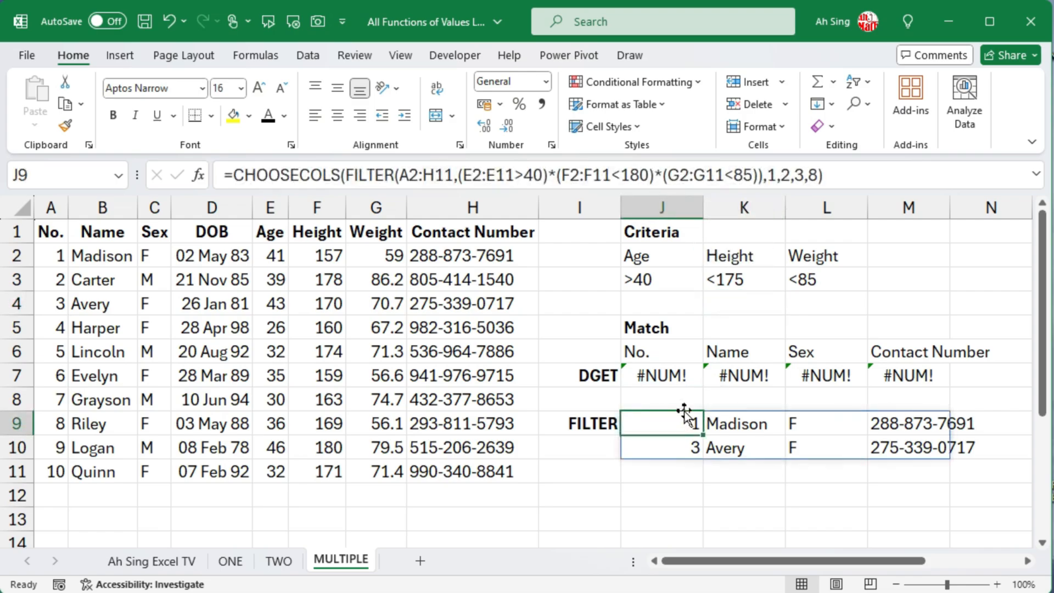
key("F2")
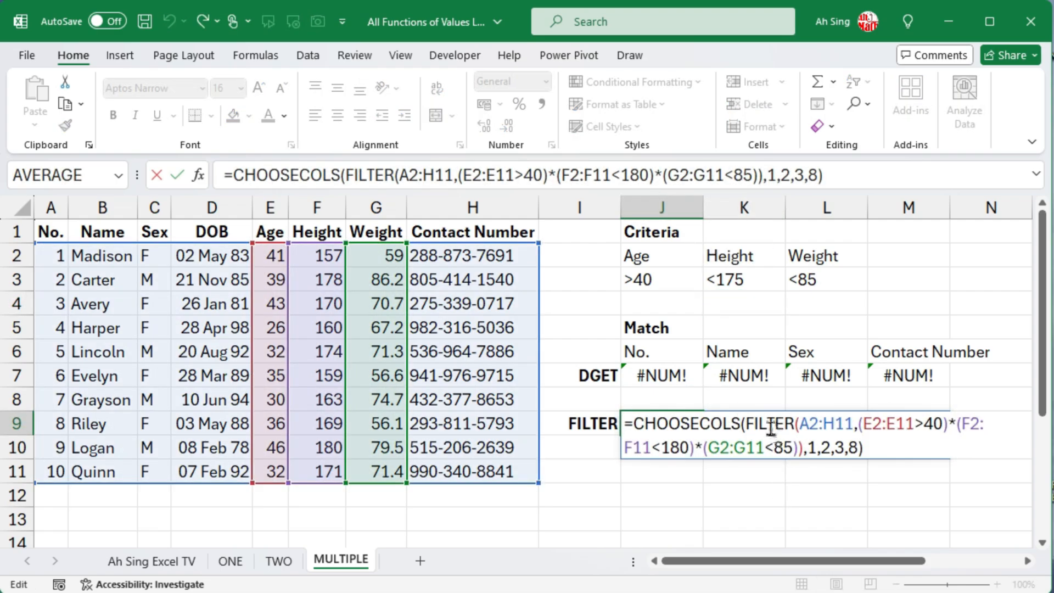
left_click(867, 424)
type("ECELL")
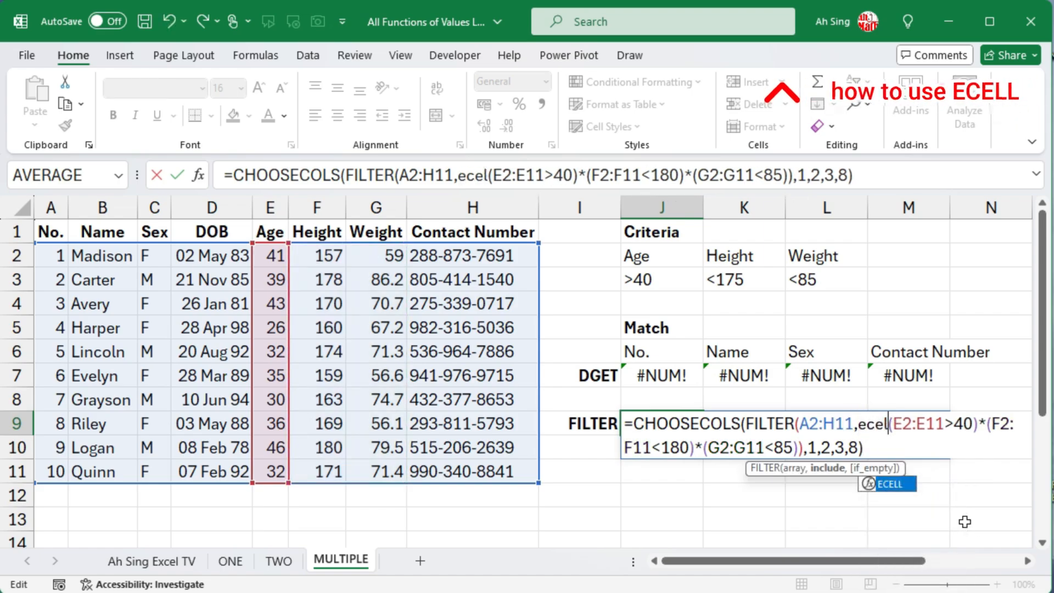
key("Tab")
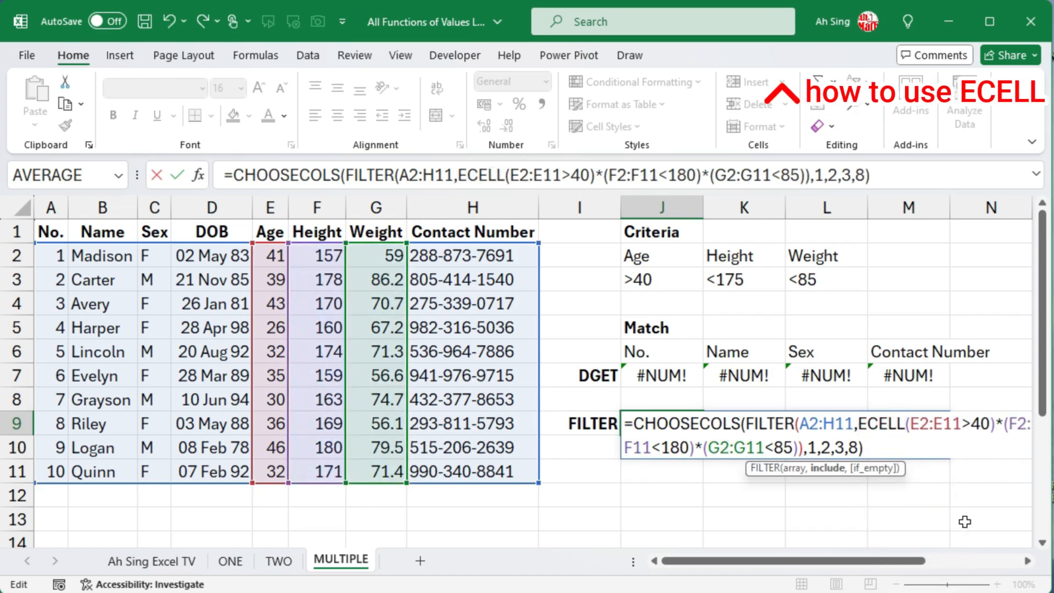
left_click(964, 425)
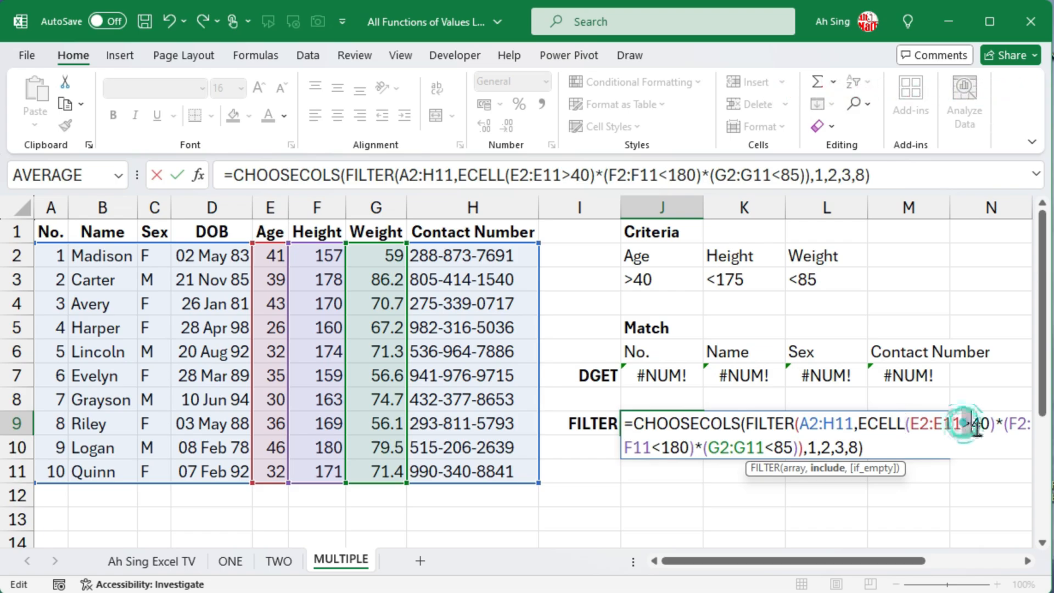
key("Delete")
type(",")
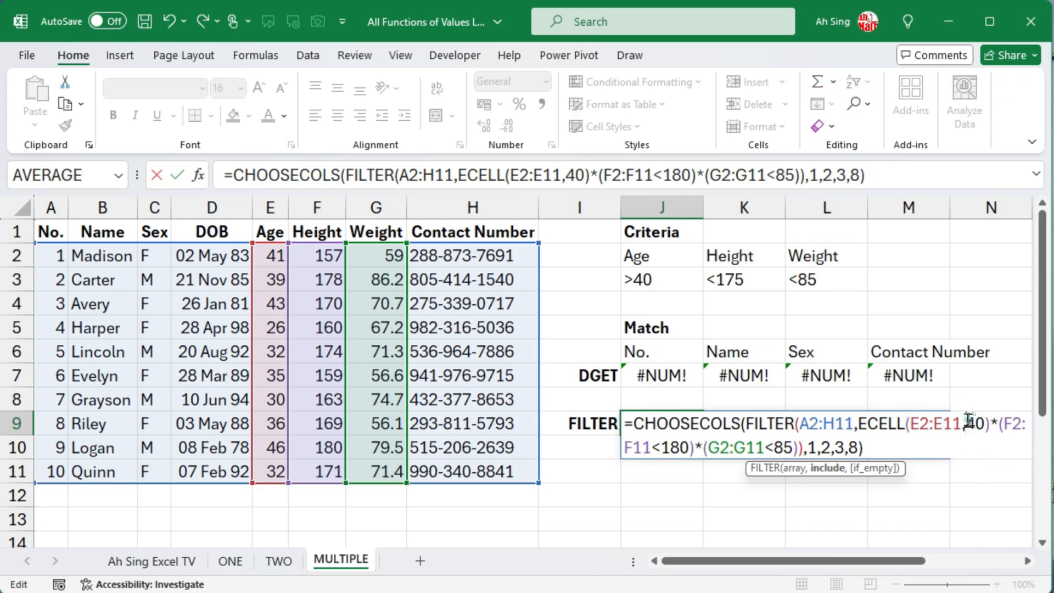
double_click(975, 424)
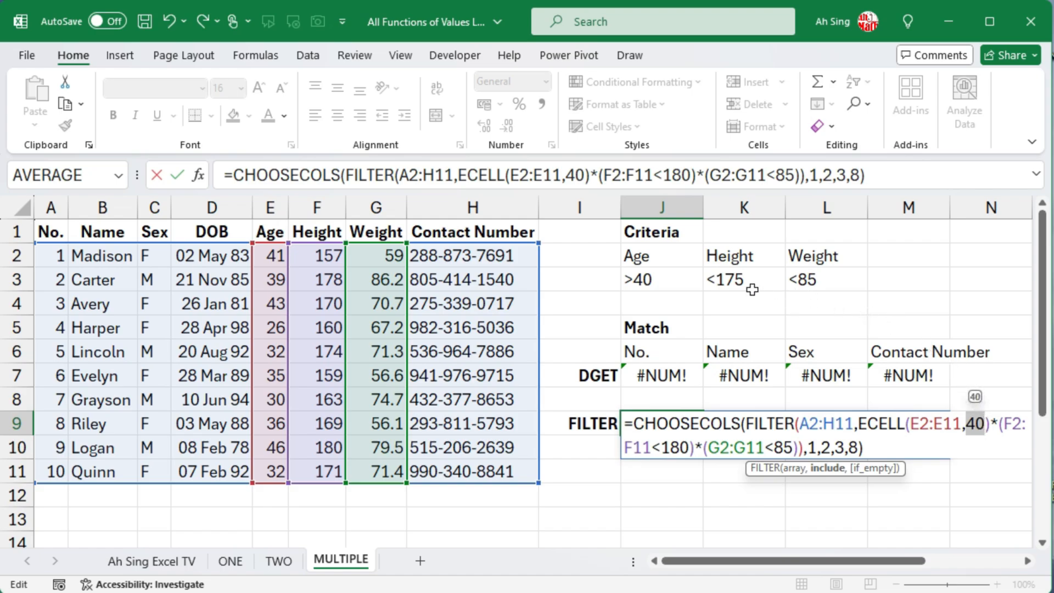
left_click(659, 279)
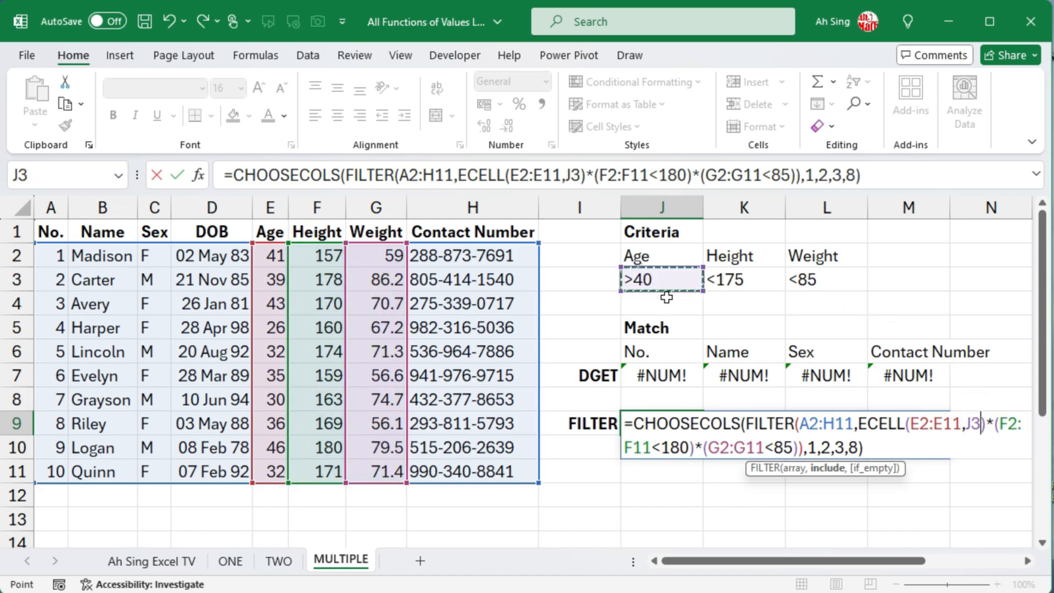
Replace the height and weight conditions in J9 with ECELL(F2:F11,K3) and ECELL(G2:G11,L3), and enter the formula.
left_click(993, 424)
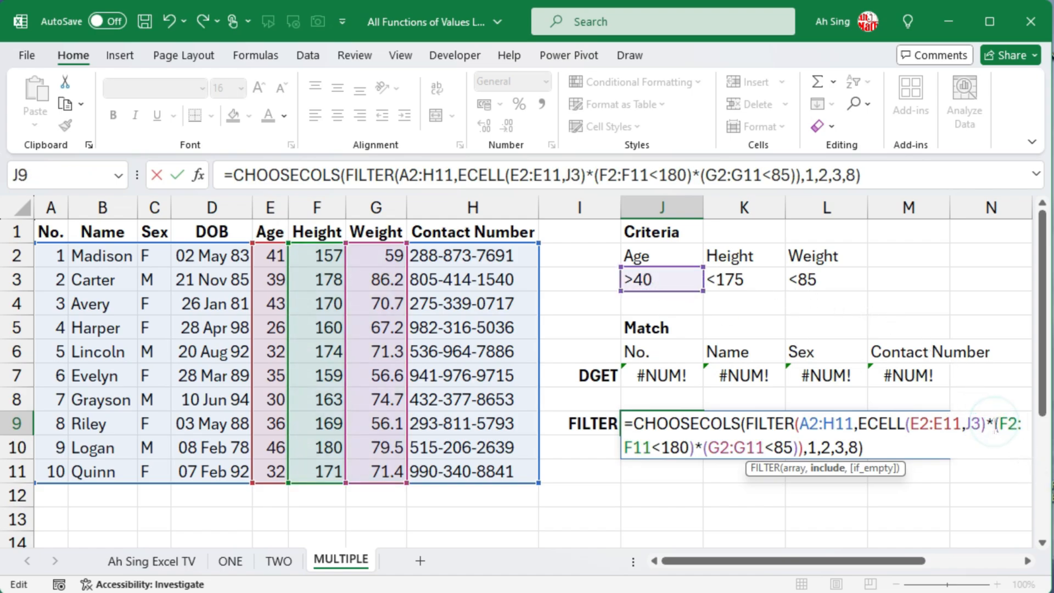
type("ecell")
key("Tab")
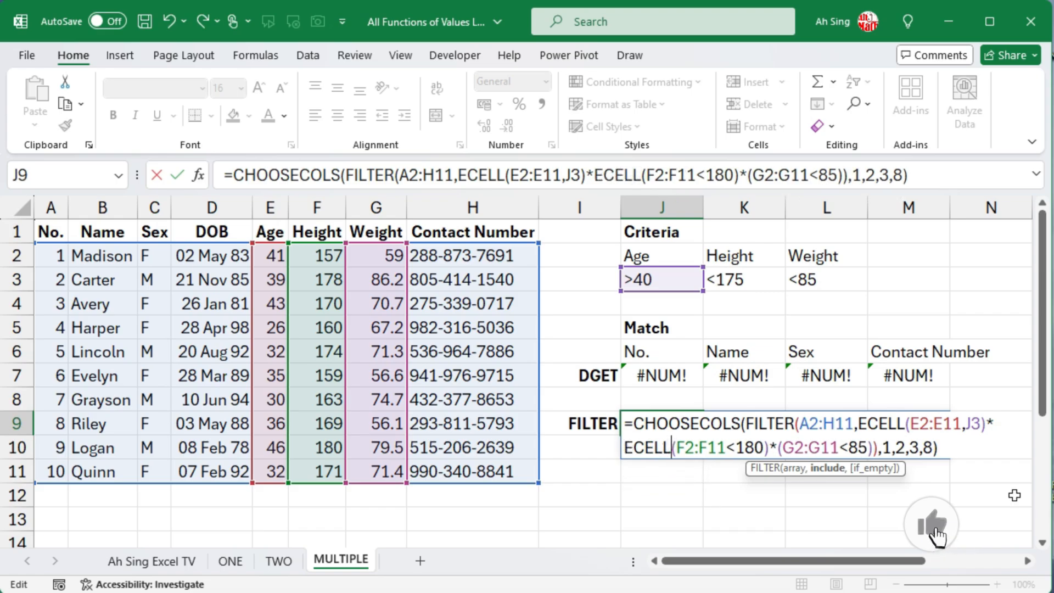
left_click_drag(726, 448, 735, 448)
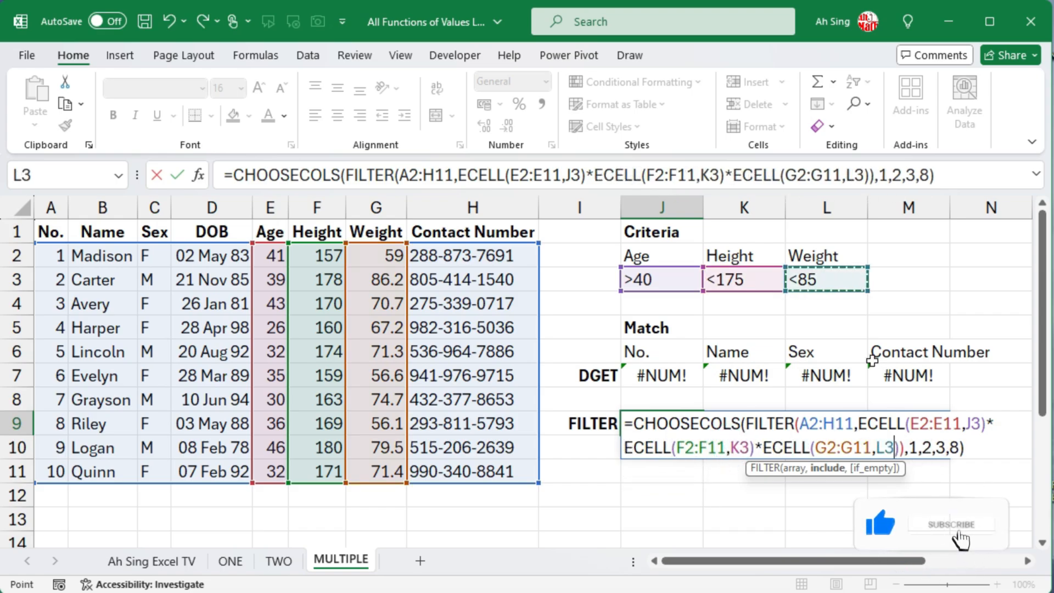
key("Return")
Try the Height criteria <150 and >165 in K3 to test the linked formulas.
left_click(739, 279)
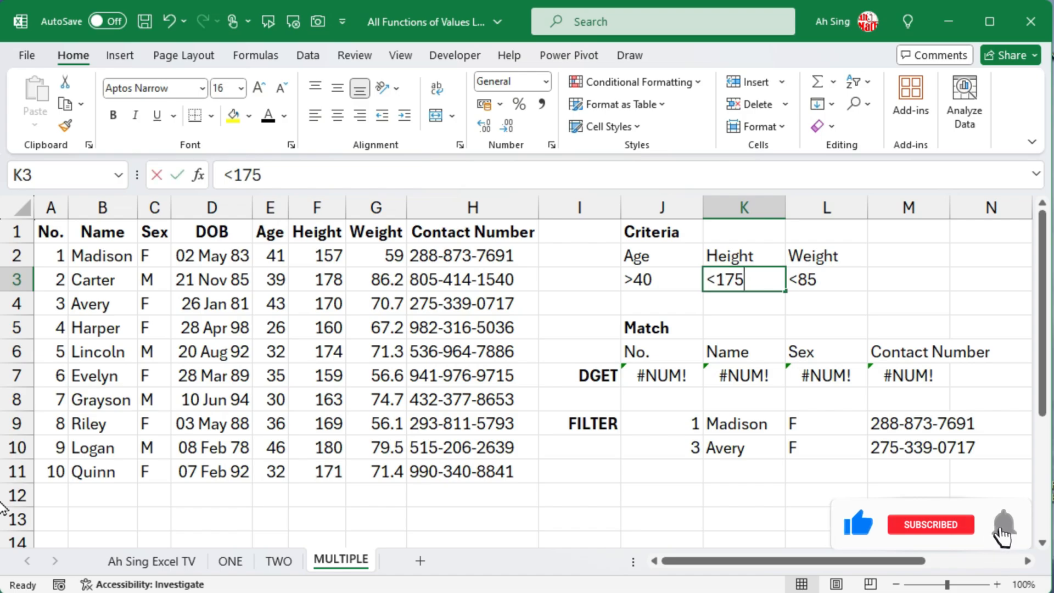
type("<150")
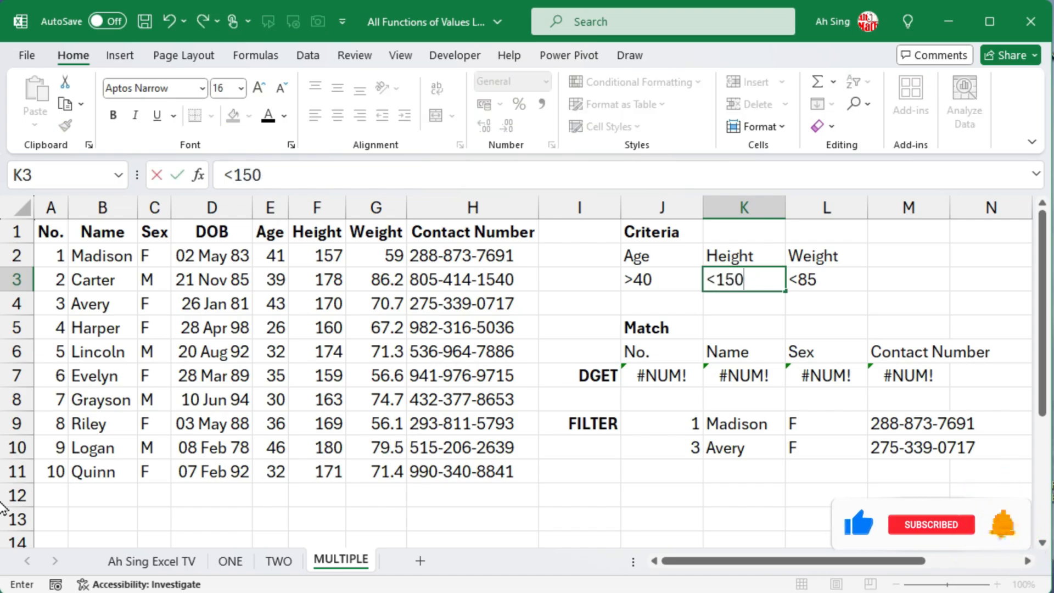
key("Return")
key("Up")
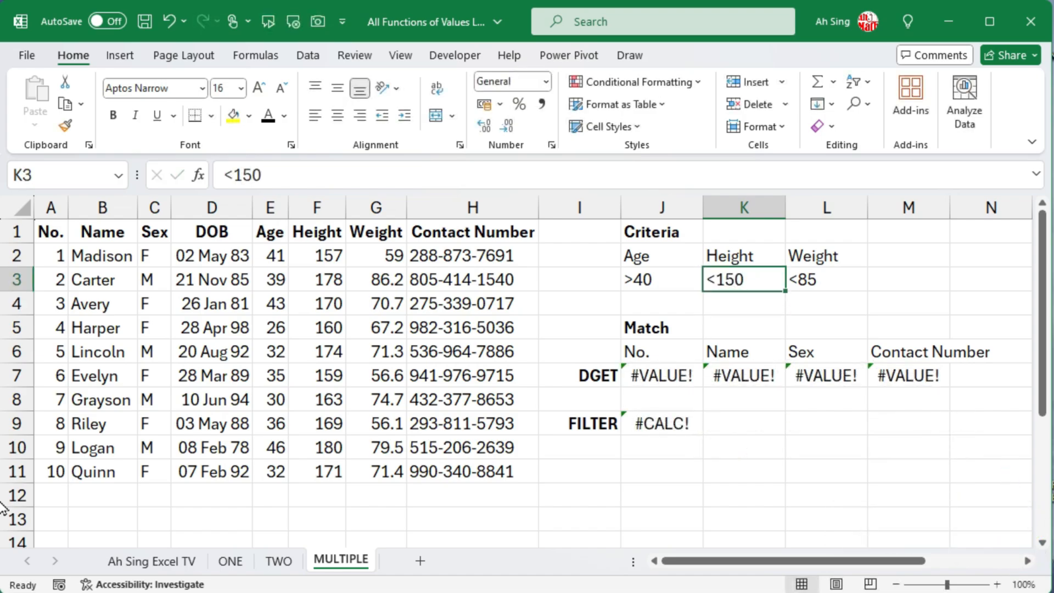
type(">165")
key("Return")
Set the Height criterion in K3 to >170.
key("Up")
type(">17")
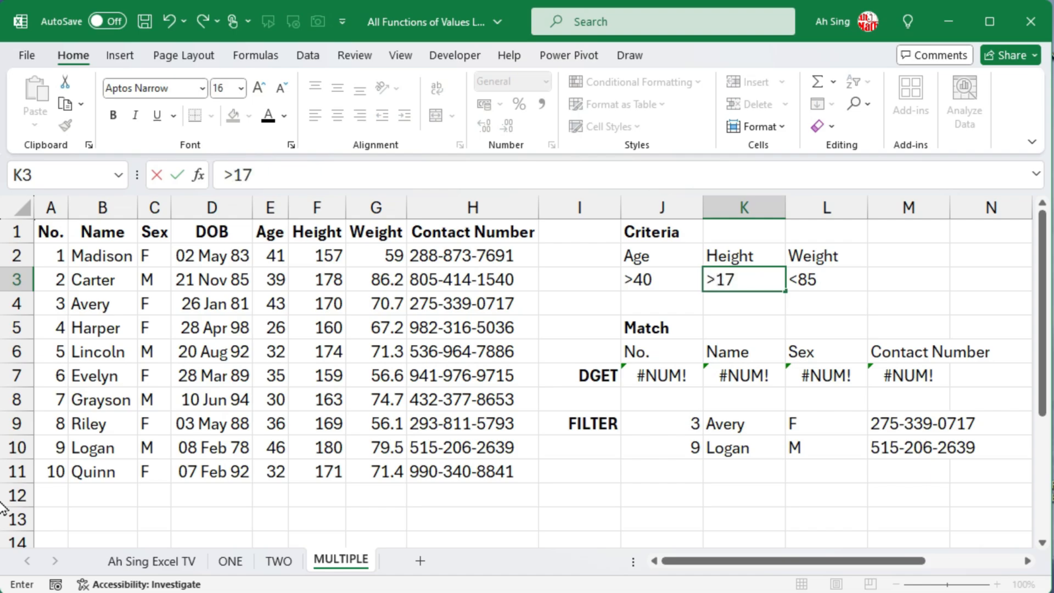
type("0")
key("Return")
key("Up")
Set the Weight criterion in L3 to <90.
key("Right")
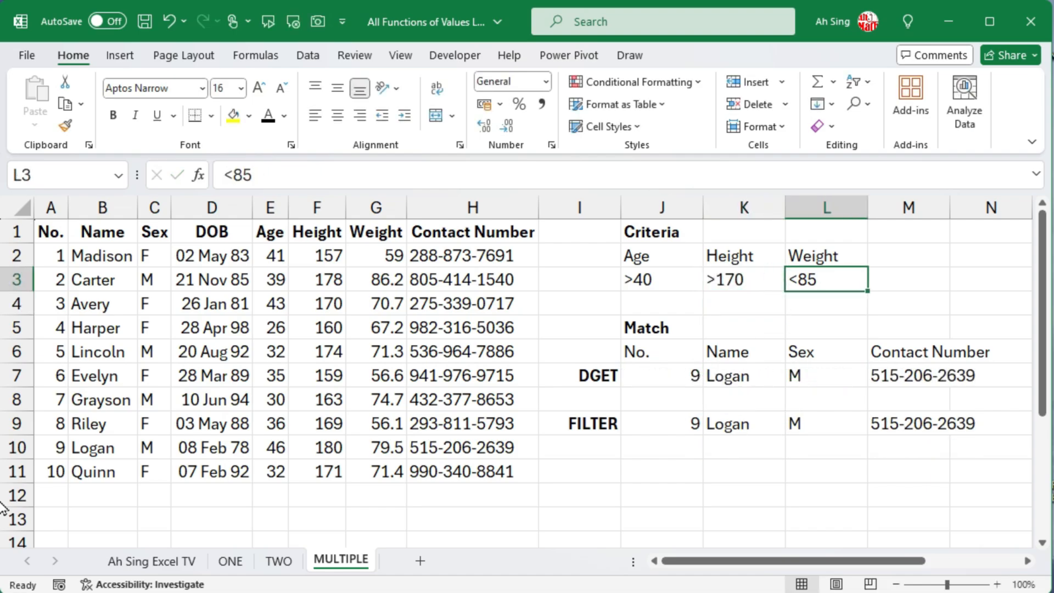
type("<90")
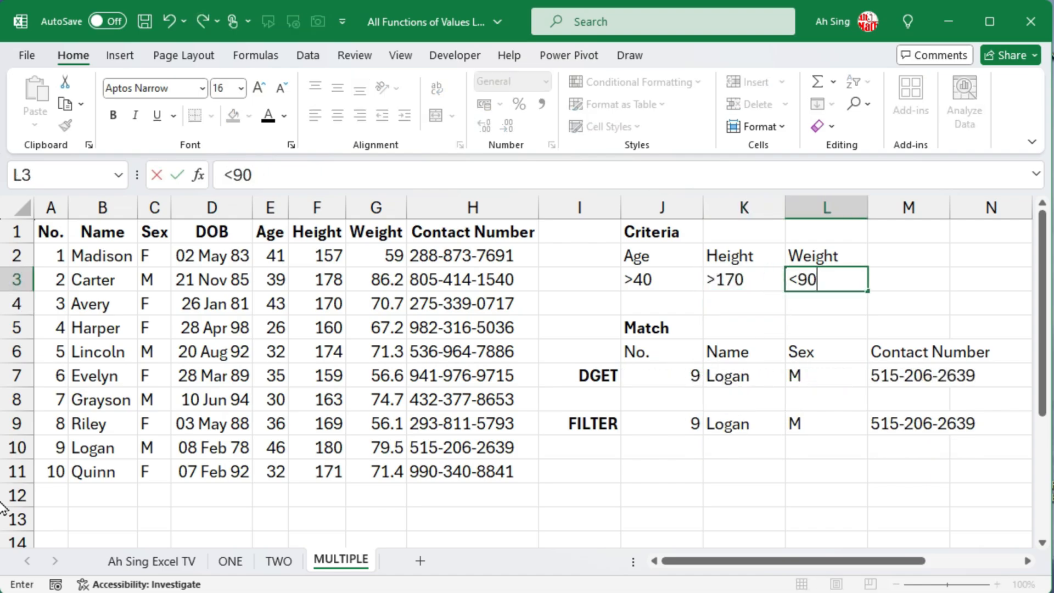
key("Return")
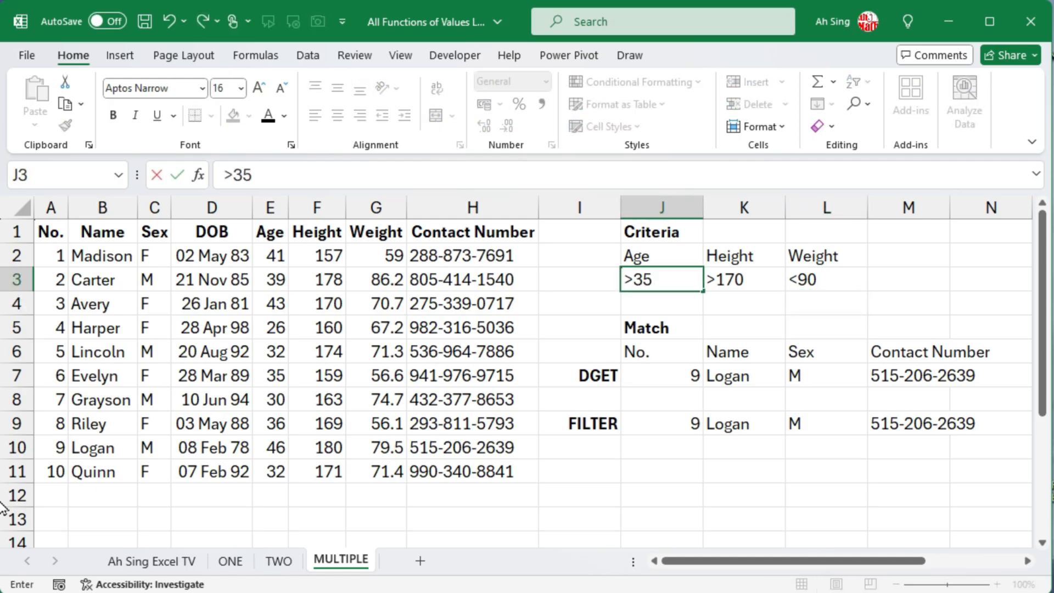